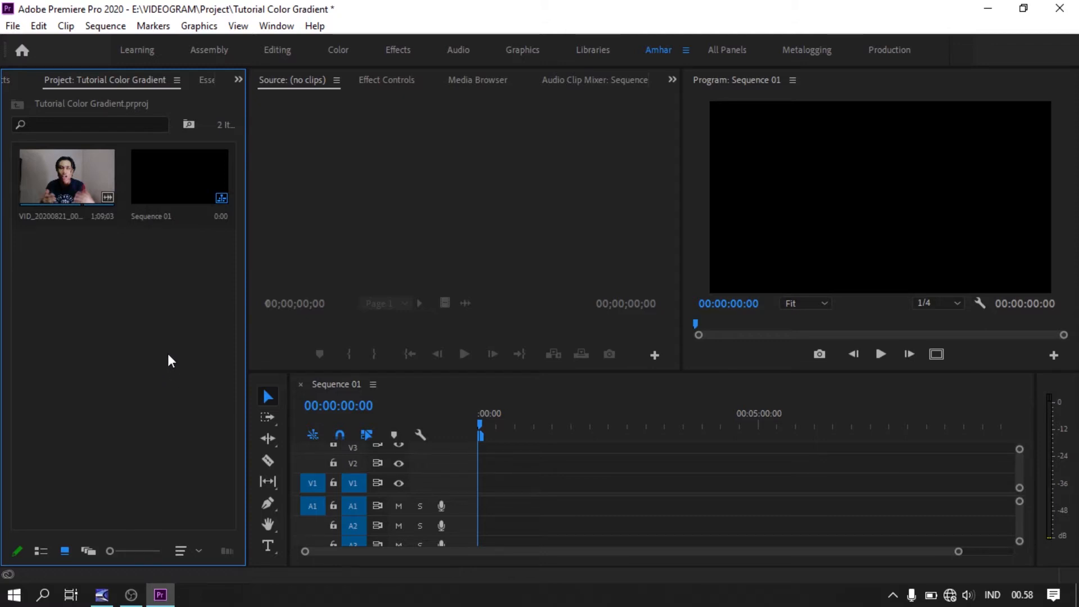
Step: Place the VID_20200821_004915.mp4 clip at the start of Sequence 01, keeping the existing sequence settings, and unlink and delete its audio
{"action": "left_click_drag", "start_coordinate": [80, 189], "coordinate": [479, 504]}
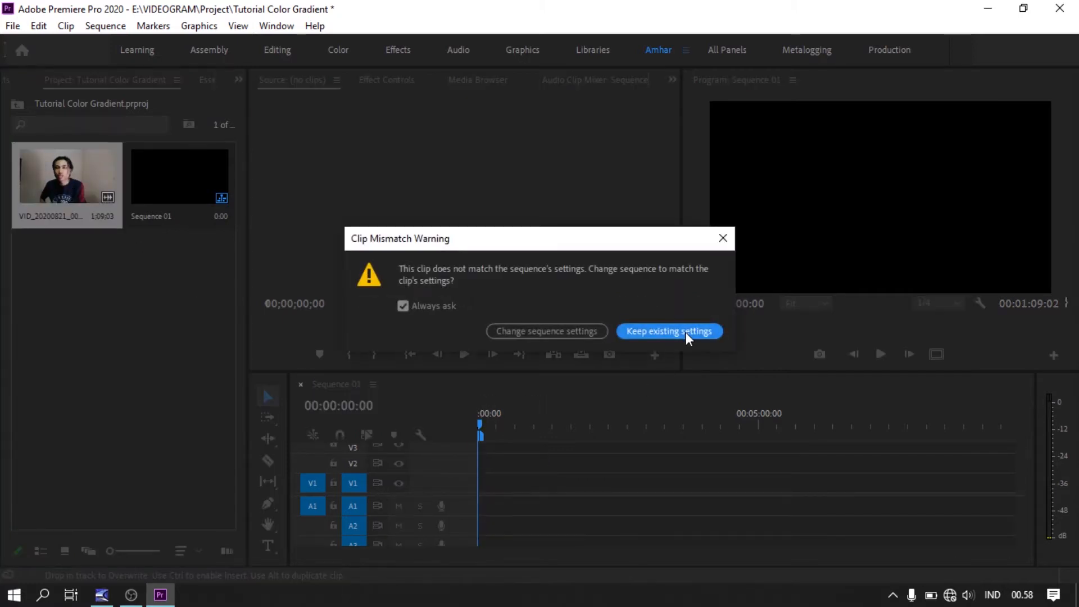
{"action": "left_click", "coordinate": [685, 332]}
{"action": "right_click", "coordinate": [520, 479]}
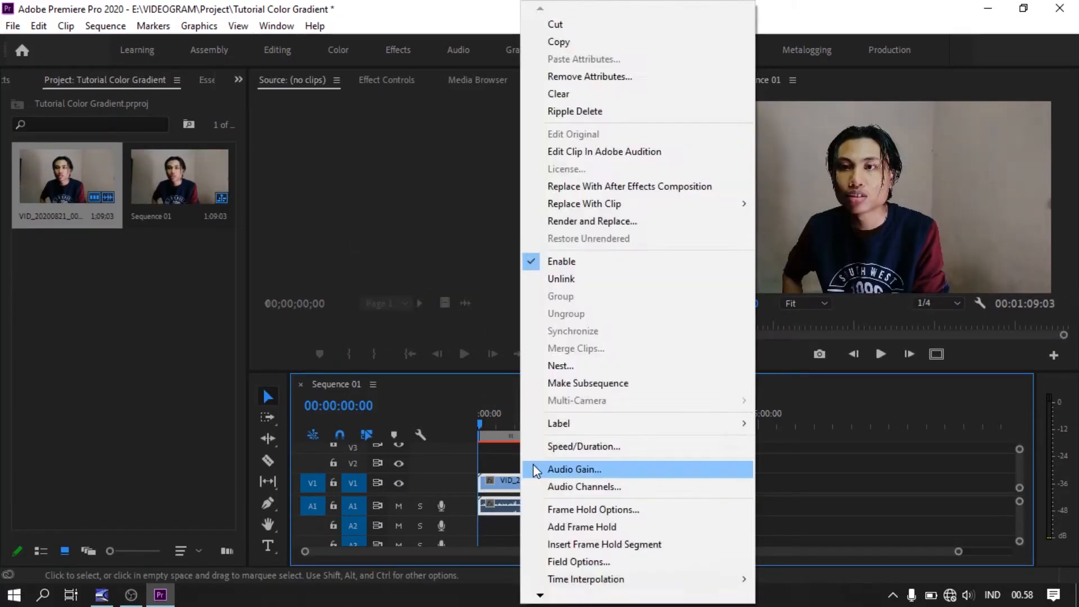
{"action": "left_click", "coordinate": [585, 281]}
{"action": "left_click", "coordinate": [519, 508]}
{"action": "key", "text": "Delete"}
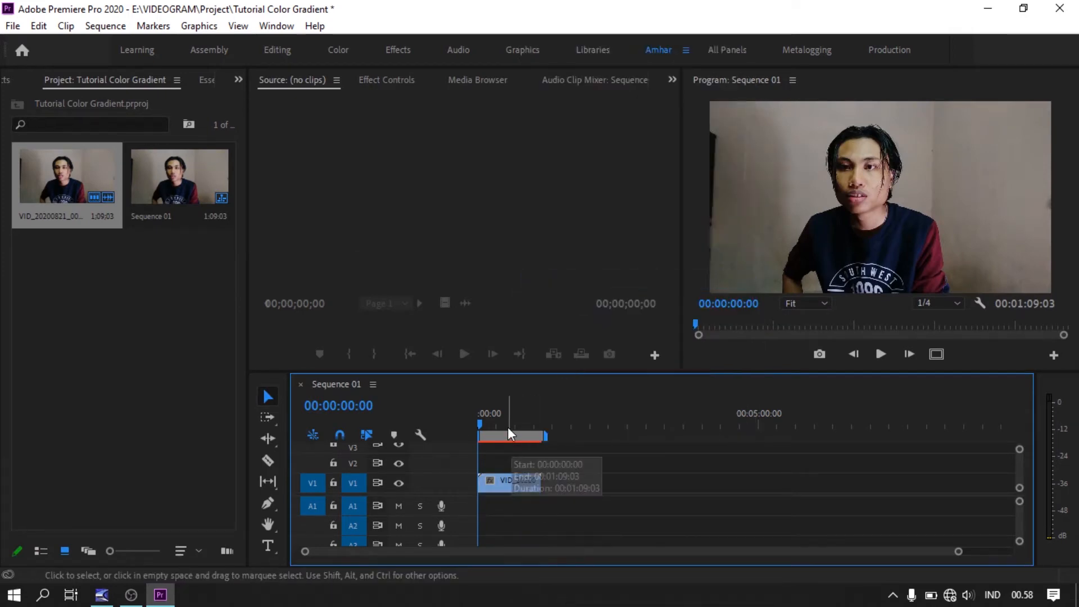
Step: Find the Lumetri Color effect and apply it to the video clip on track V1
{"action": "left_click_drag", "start_coordinate": [489, 423], "coordinate": [478, 453]}
{"action": "key", "text": "equal"}
{"action": "key", "text": "equal"}
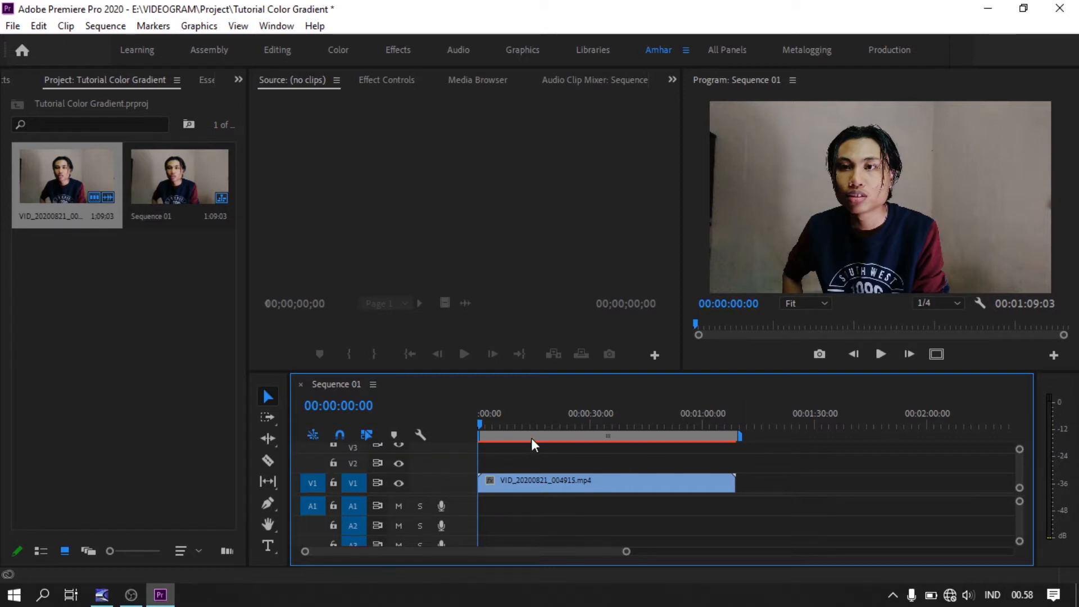
{"action": "left_click", "coordinate": [527, 483]}
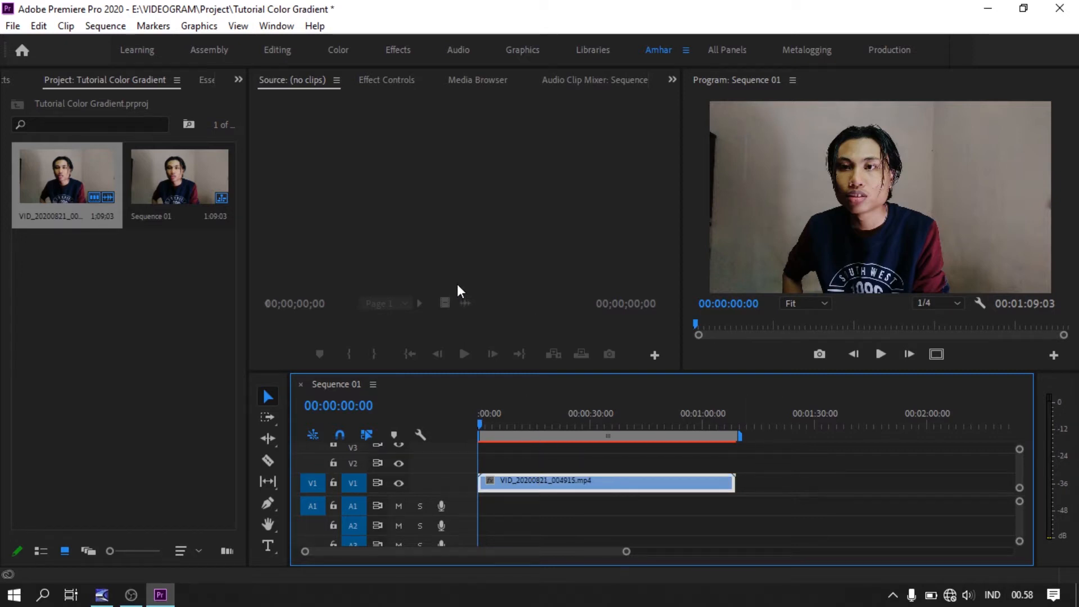
{"action": "left_click", "coordinate": [6, 79]}
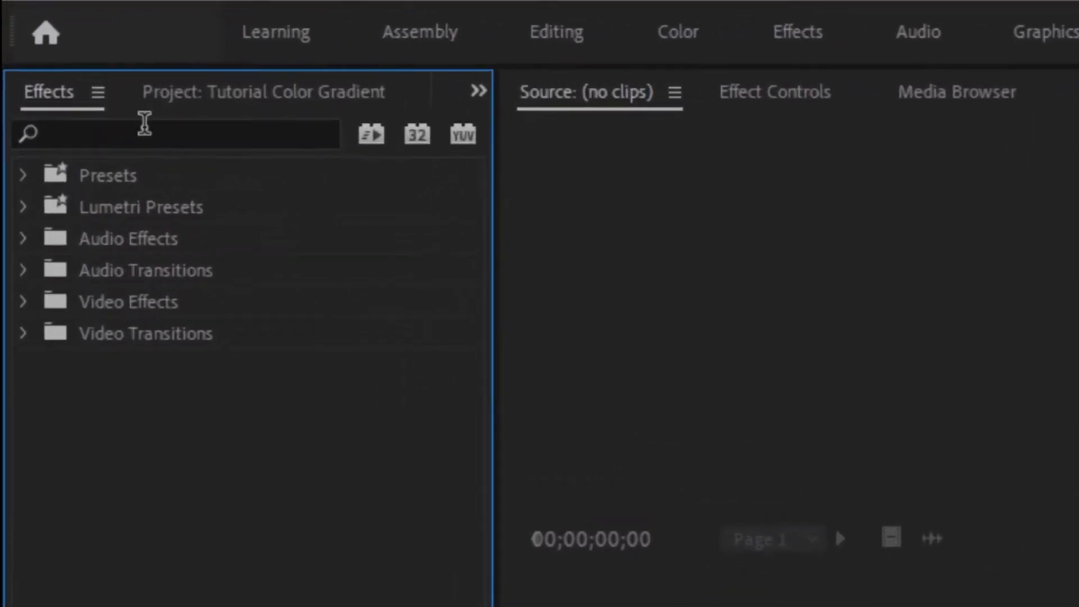
{"action": "left_click", "coordinate": [78, 100]}
{"action": "type", "text": "lum"}
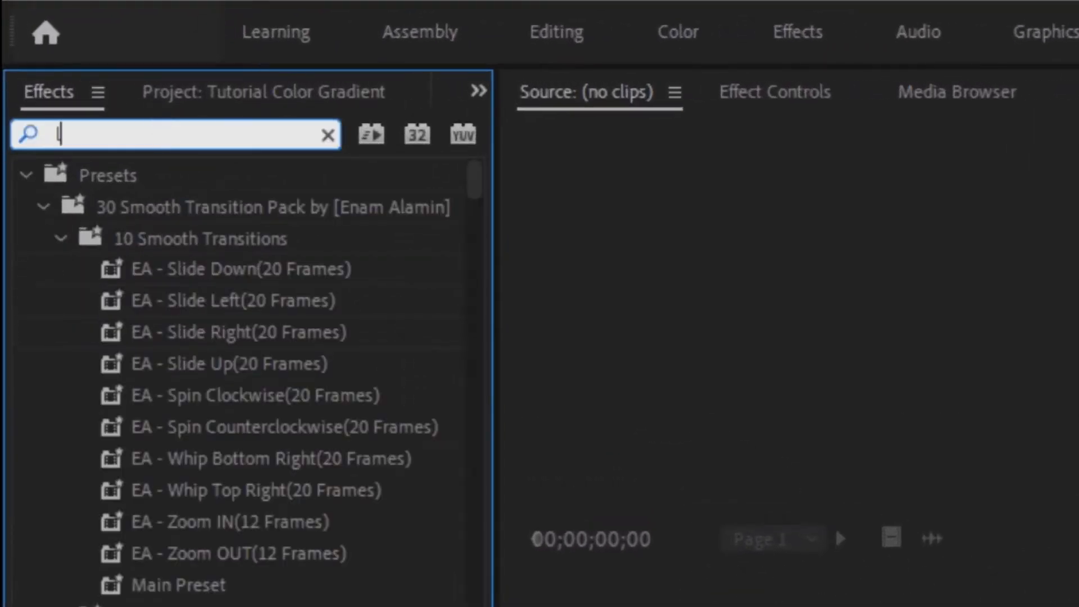
{"action": "type", "text": "etri co"}
{"action": "left_click_drag", "start_coordinate": [112, 365], "coordinate": [525, 483]}
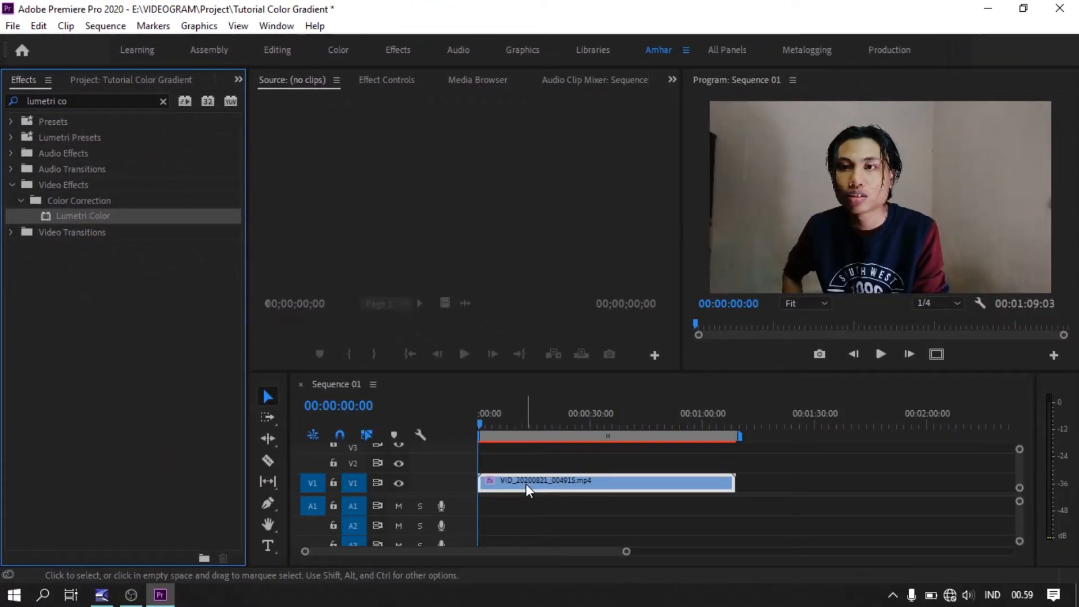
Step: Try darker and brighter Exposure values in Lumetri Color's Basic Correction, including -1.3, and set Exposure back to 0
{"action": "left_click", "coordinate": [389, 80]}
{"action": "scroll", "coordinate": [583, 238], "scroll_direction": "down", "scroll_amount": 8}
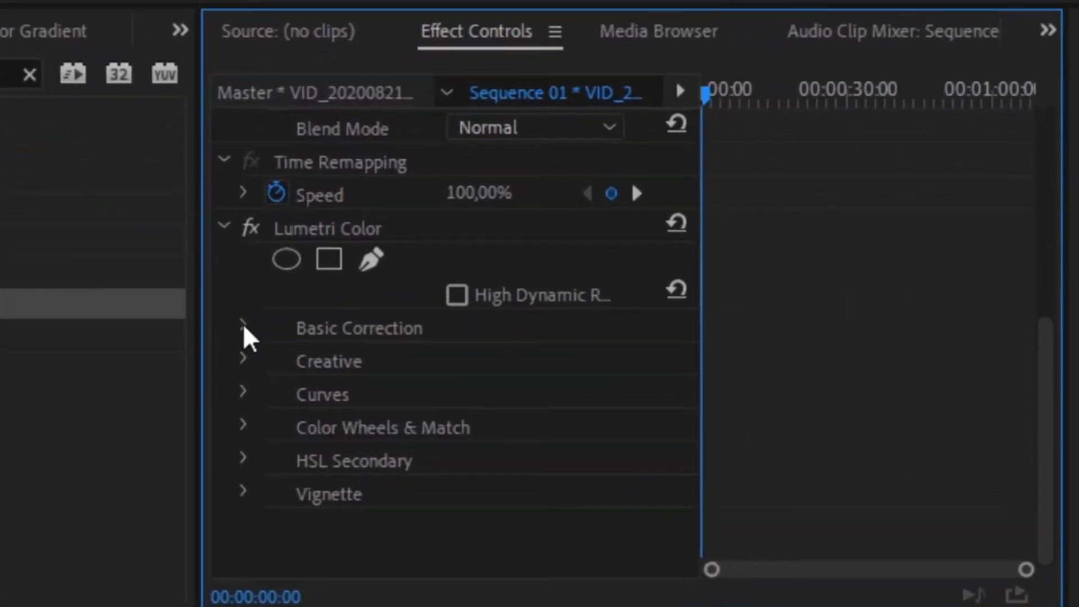
{"action": "left_click", "coordinate": [270, 228]}
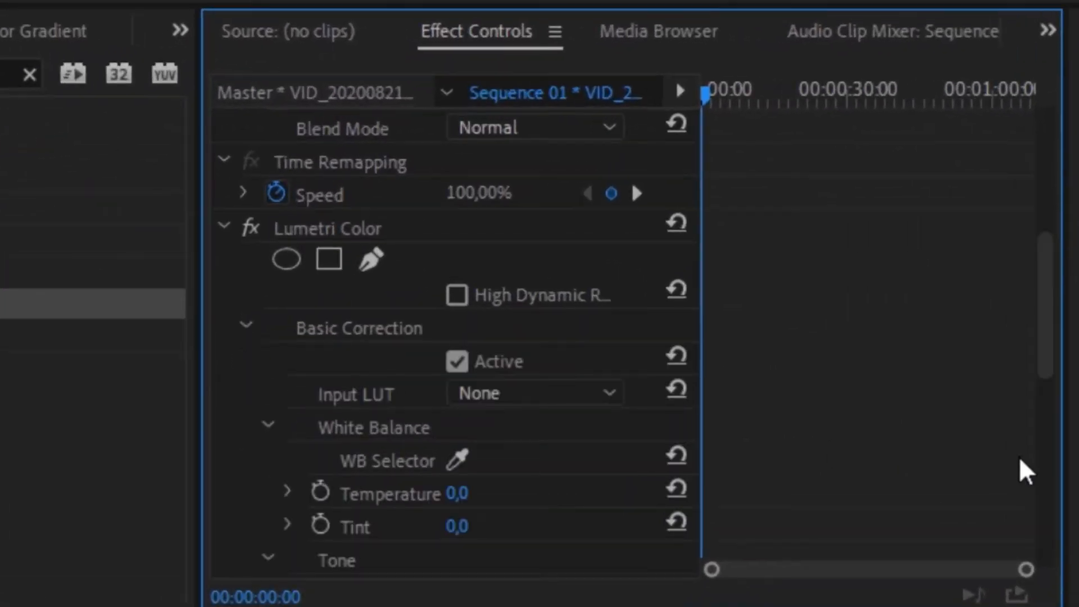
{"action": "scroll", "coordinate": [868, 410], "scroll_direction": "down", "scroll_amount": 8}
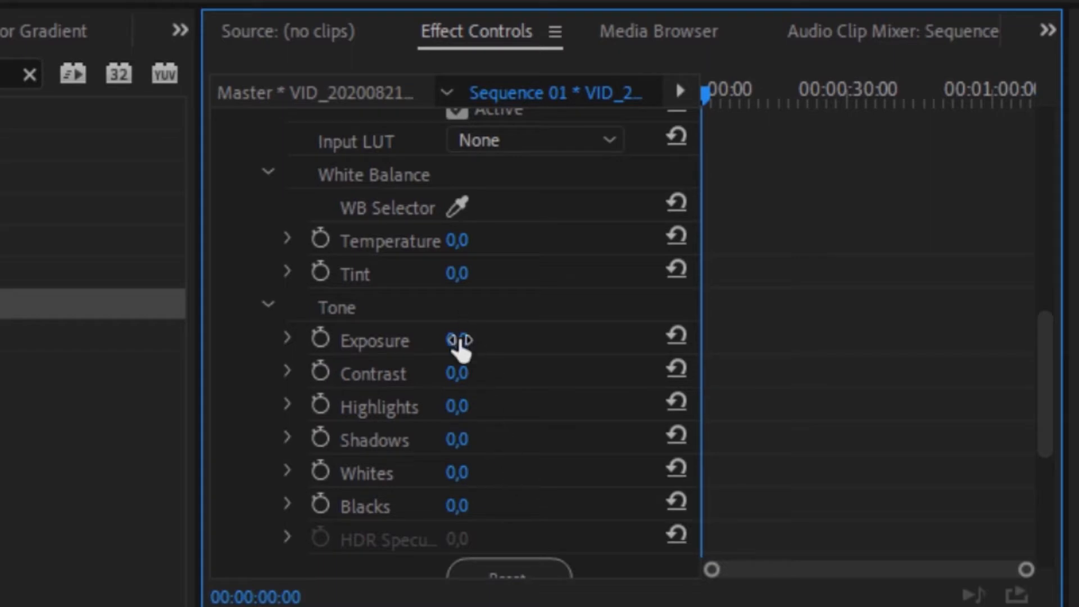
{"action": "mouse_move", "coordinate": [452, 342]}
{"action": "left_mouse_down"}
{"action": "mouse_move", "coordinate": [424, 341]}
{"action": "mouse_move", "coordinate": [436, 341]}
{"action": "left_mouse_up"}
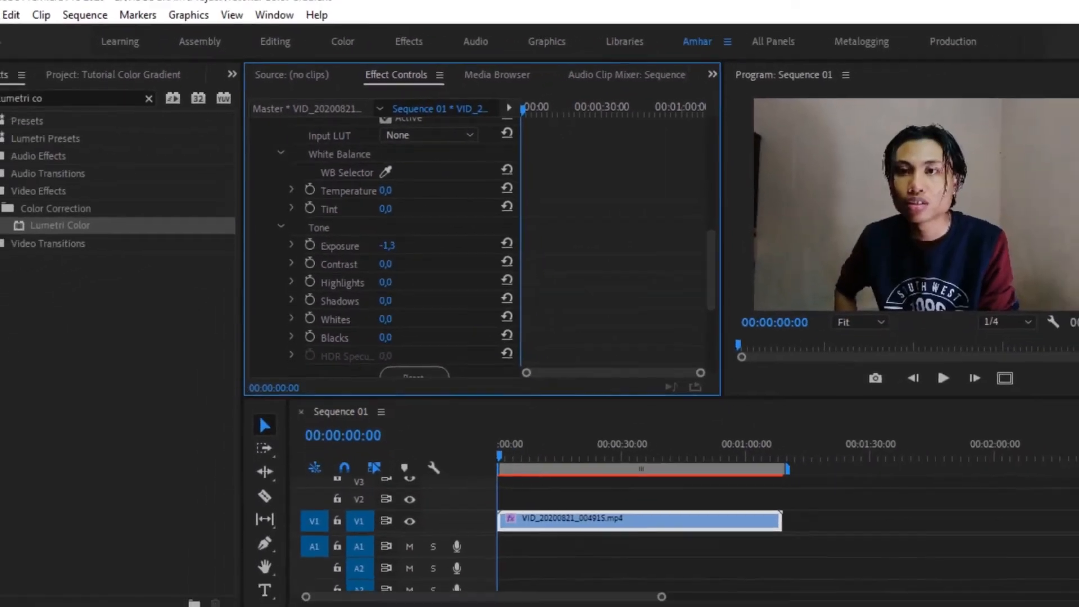
{"action": "left_click_drag", "start_coordinate": [376, 246], "coordinate": [397, 250]}
{"action": "left_click", "coordinate": [376, 235]}
{"action": "type", "text": "0"}
{"action": "key", "text": "Return"}
Step: Try raising the Lumetri Contrast to 79 and set it back to 0
{"action": "mouse_move", "coordinate": [376, 251]}
{"action": "left_mouse_down"}
{"action": "mouse_move", "coordinate": [432, 251]}
{"action": "mouse_move", "coordinate": [393, 253]}
{"action": "left_mouse_up"}
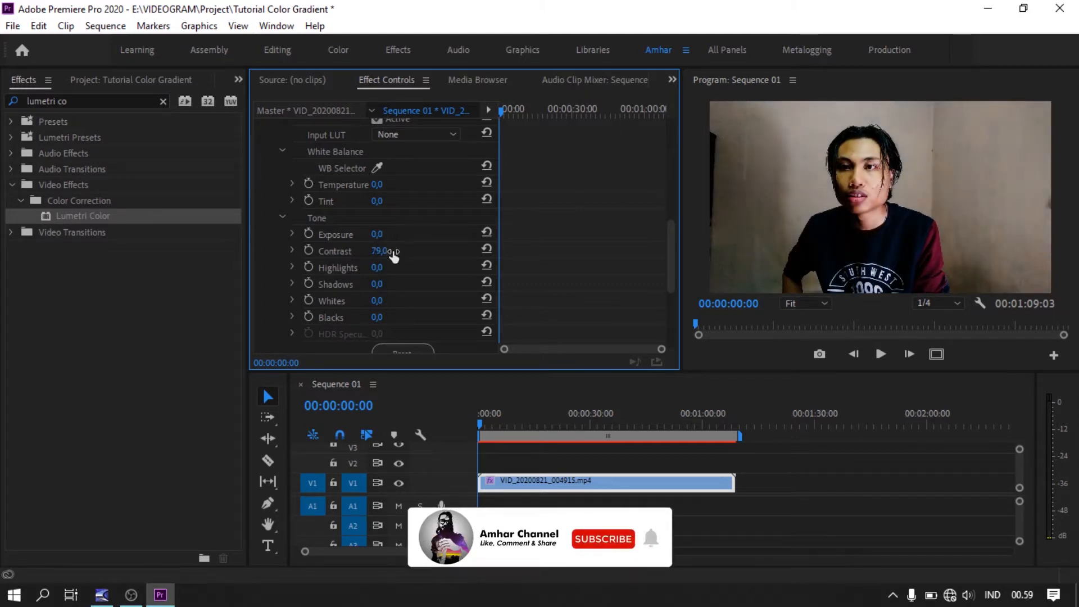
{"action": "left_click", "coordinate": [378, 251]}
{"action": "type", "text": "0"}
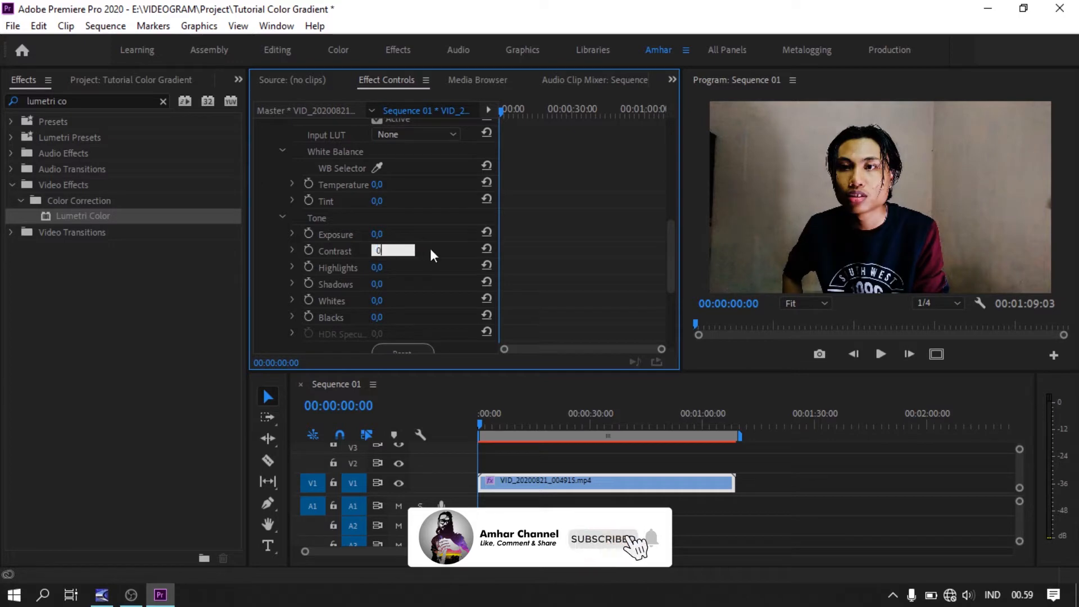
{"action": "key", "text": "Return"}
Step: Try raising the Lumetri Highlights to 130 and set them back to 0
{"action": "left_click_drag", "start_coordinate": [376, 268], "coordinate": [419, 267]}
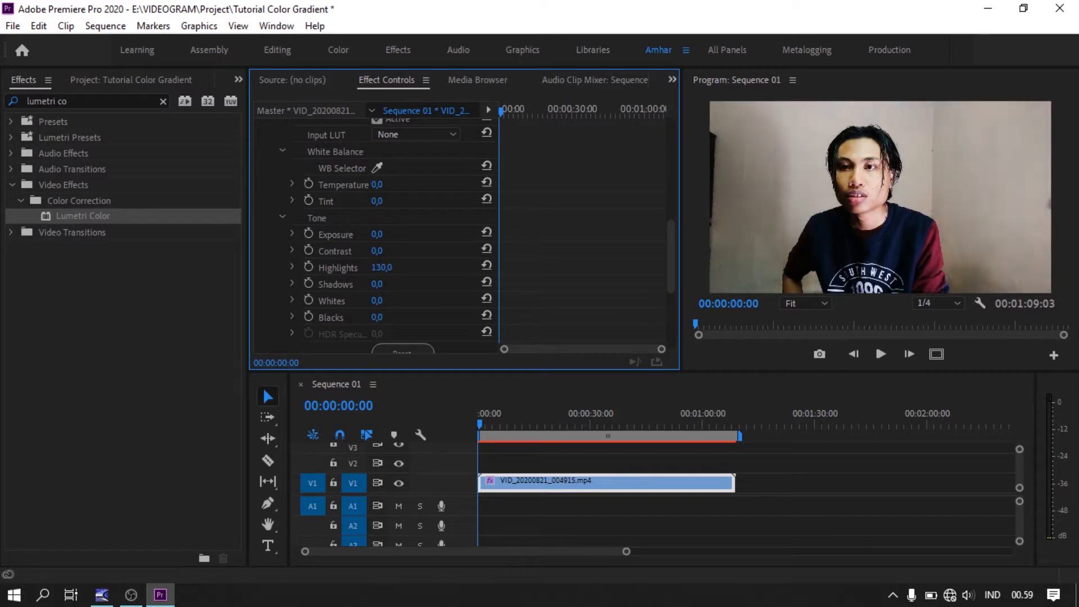
{"action": "left_click", "coordinate": [382, 268]}
{"action": "type", "text": "0"}
{"action": "key", "text": "Return"}
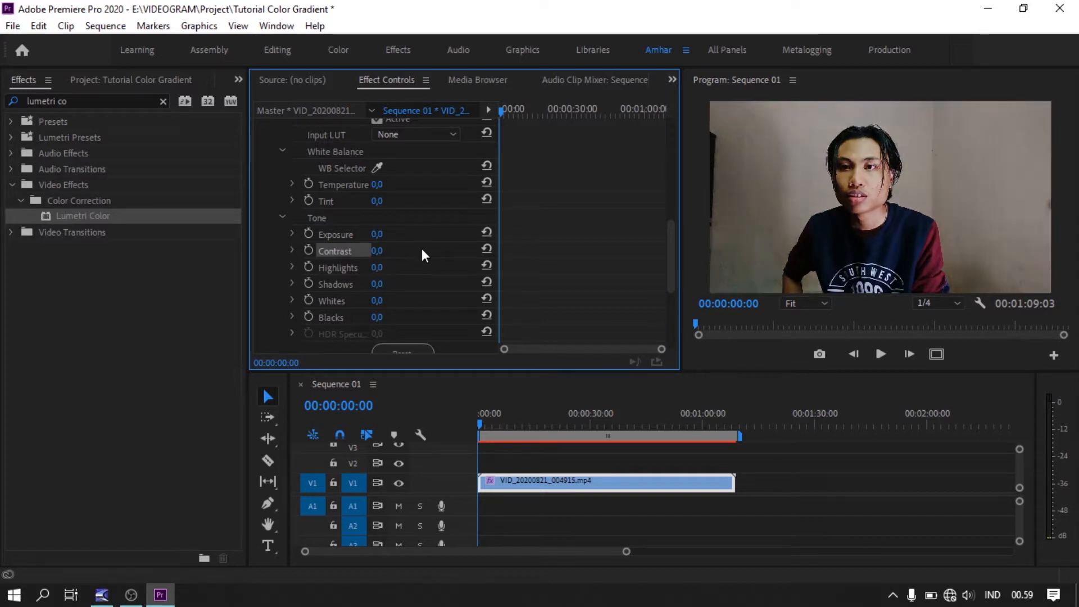
Step: Examine Lumetri Color's remaining settings: Creative, Curves, Color Wheels & Match, HSL Secondary and Vignette
{"action": "scroll", "coordinate": [421, 248], "scroll_direction": "down", "scroll_amount": 3}
{"action": "scroll", "coordinate": [437, 233], "scroll_direction": "up", "scroll_amount": 5}
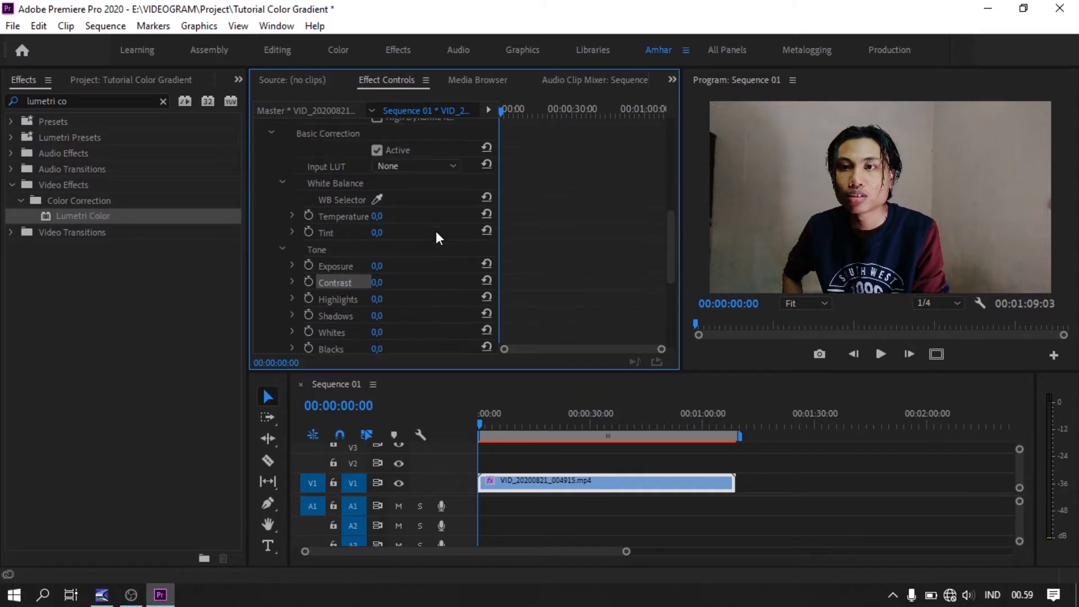
{"action": "scroll", "coordinate": [437, 235], "scroll_direction": "down", "scroll_amount": 6}
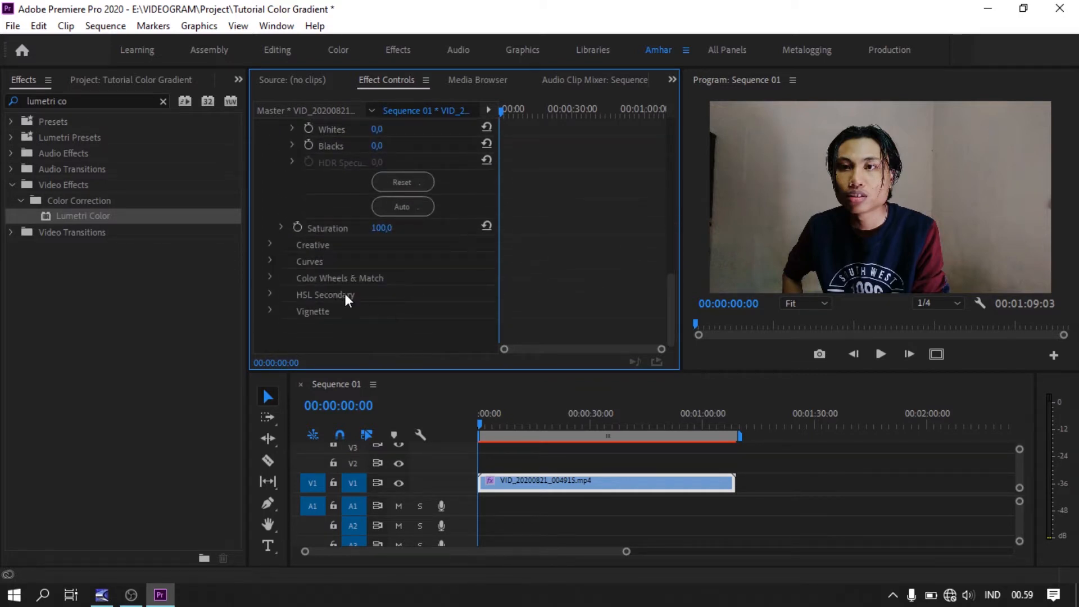
{"action": "left_click", "coordinate": [270, 244]}
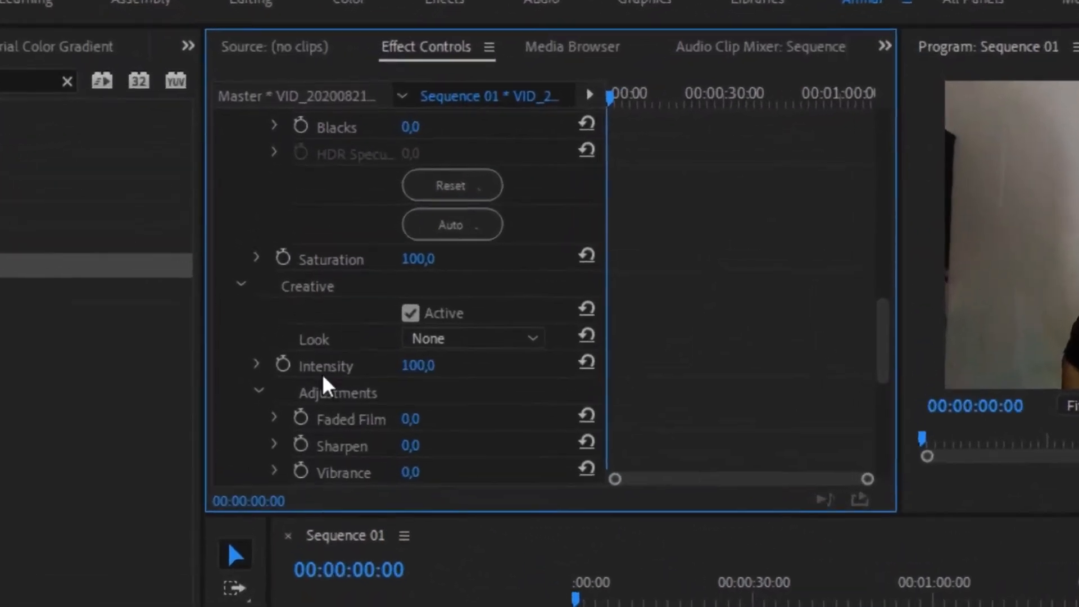
{"action": "scroll", "coordinate": [392, 406], "scroll_direction": "down", "scroll_amount": 8}
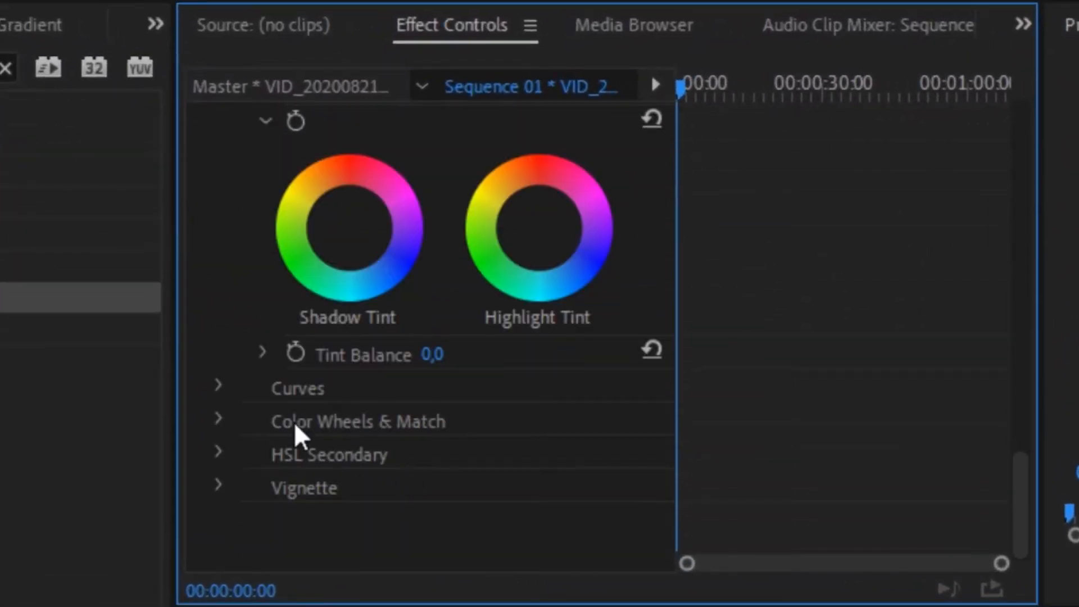
{"action": "left_click", "coordinate": [218, 384]}
{"action": "scroll", "coordinate": [450, 453], "scroll_direction": "down", "scroll_amount": 10}
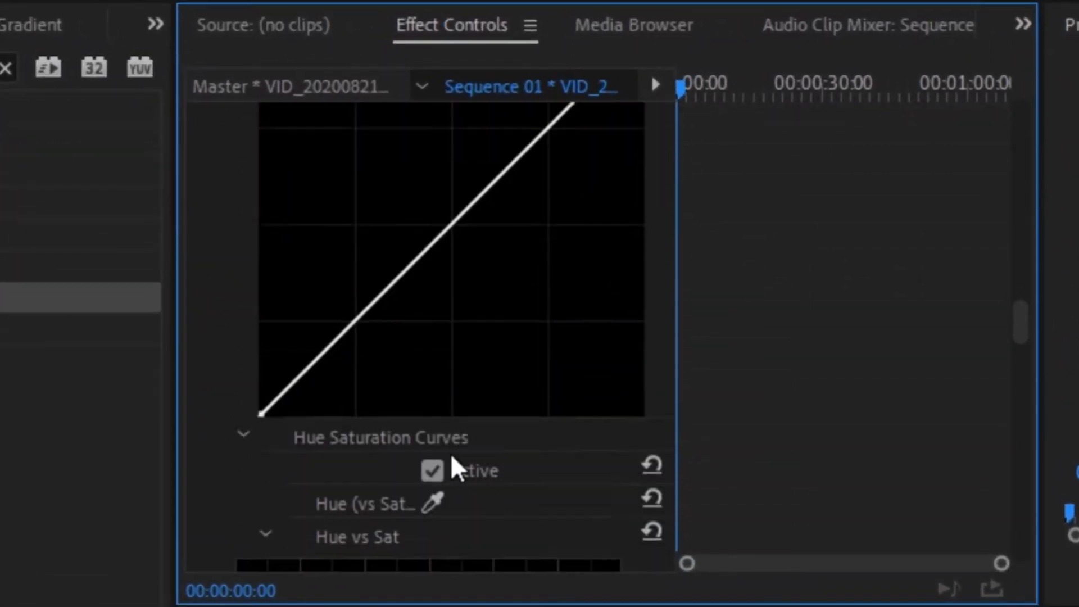
{"action": "scroll", "coordinate": [450, 453], "scroll_direction": "down", "scroll_amount": 12}
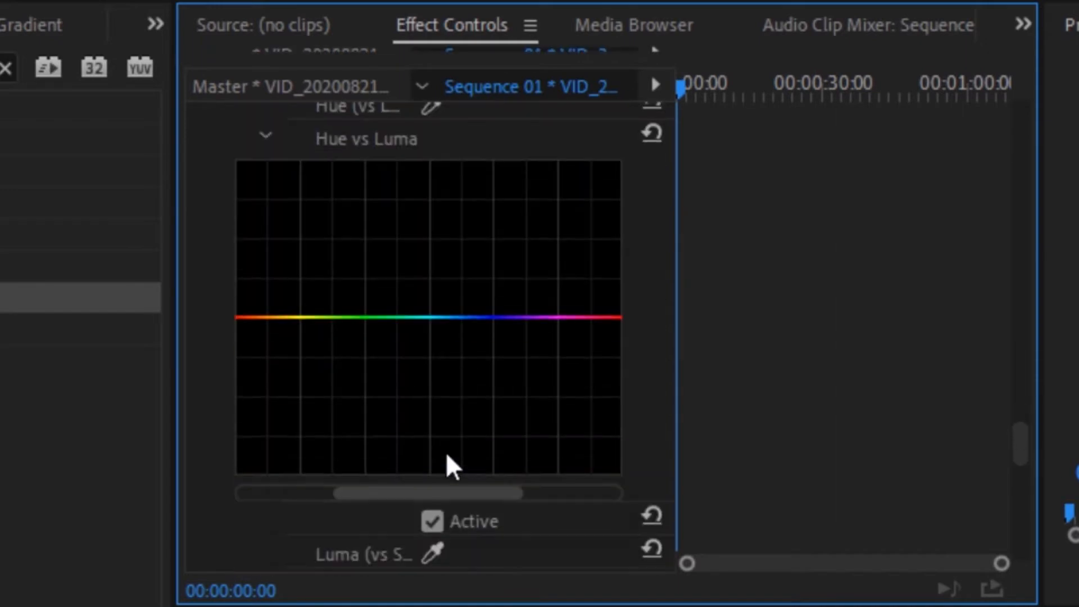
{"action": "scroll", "coordinate": [445, 458], "scroll_direction": "down", "scroll_amount": 6}
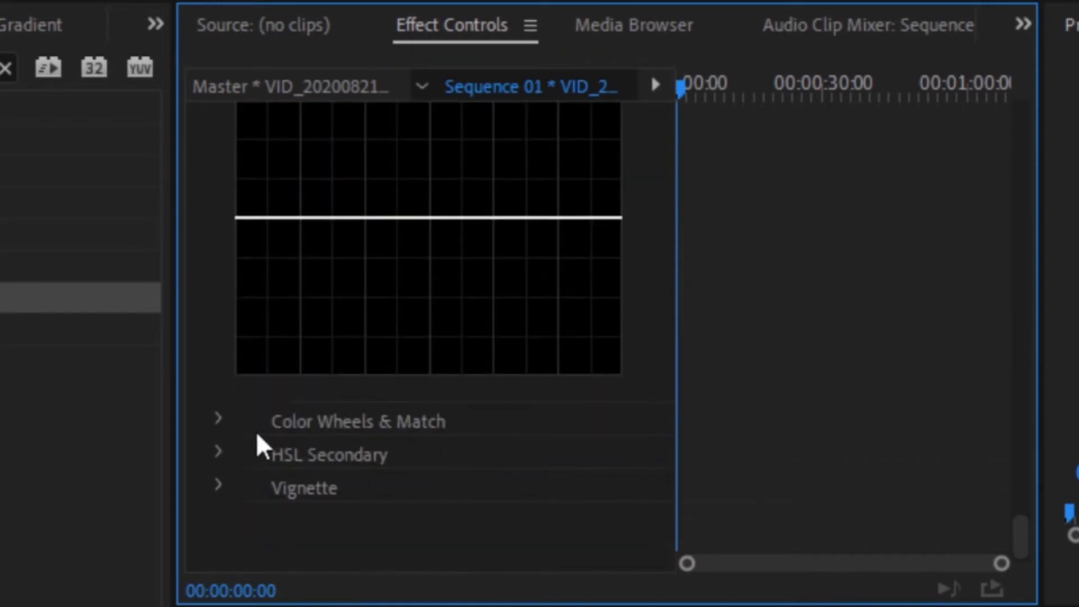
{"action": "left_click", "coordinate": [218, 424]}
{"action": "scroll", "coordinate": [501, 452], "scroll_direction": "down", "scroll_amount": 10}
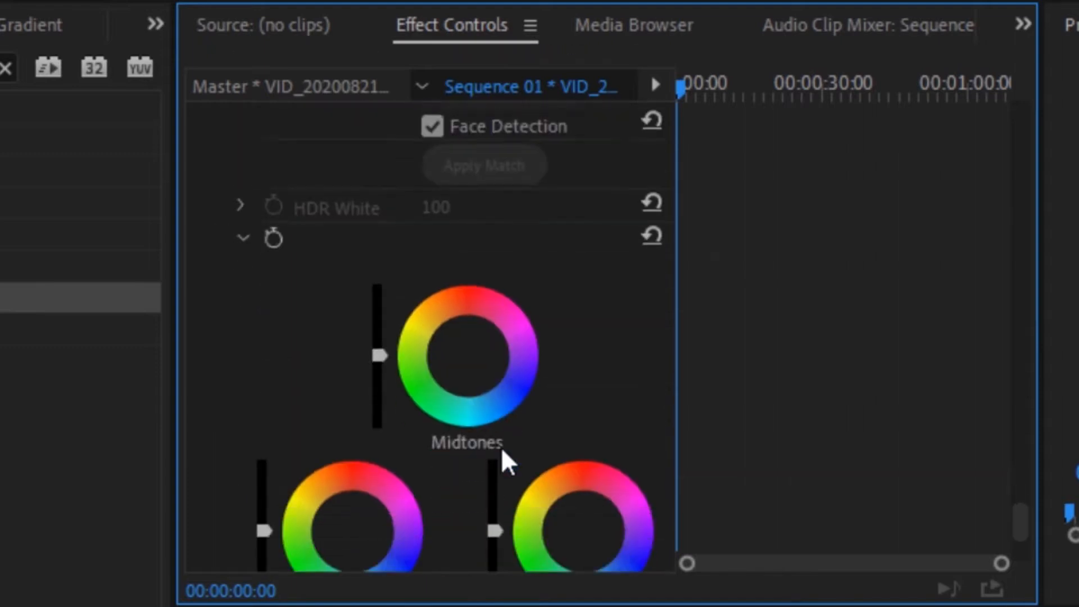
{"action": "left_click", "coordinate": [218, 450]}
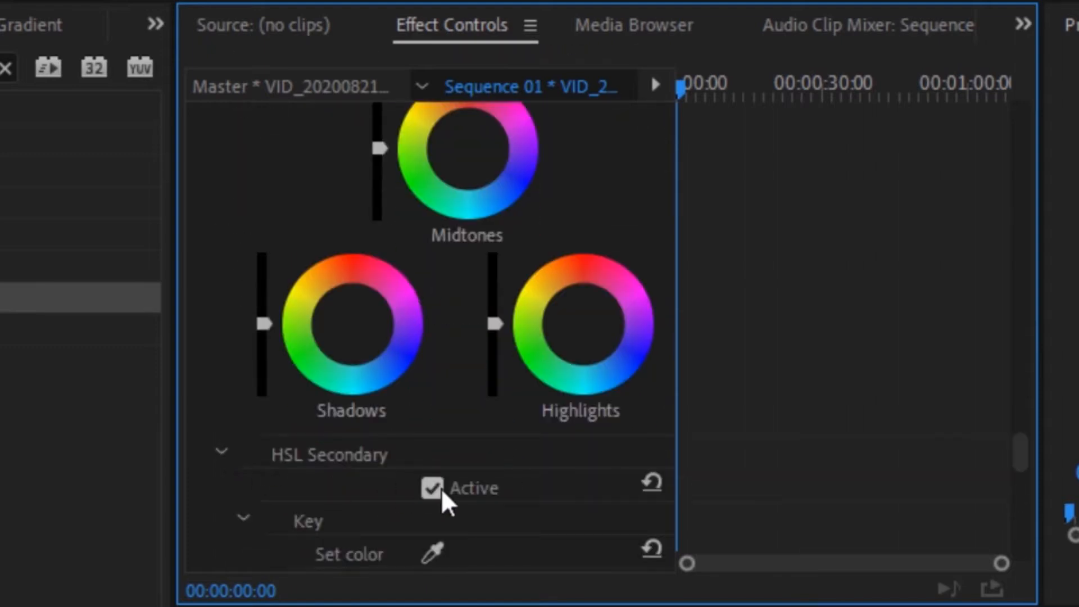
{"action": "scroll", "coordinate": [443, 488], "scroll_direction": "down", "scroll_amount": 12}
{"action": "scroll", "coordinate": [345, 473], "scroll_direction": "down", "scroll_amount": 7}
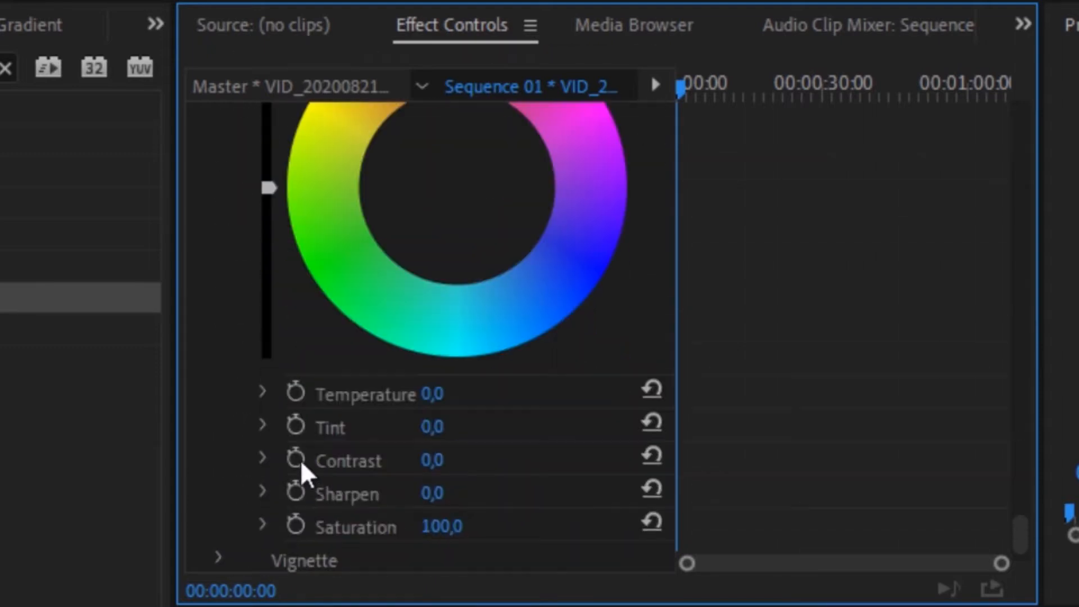
{"action": "left_click", "coordinate": [218, 485]}
{"action": "scroll", "coordinate": [526, 506], "scroll_direction": "down", "scroll_amount": 5}
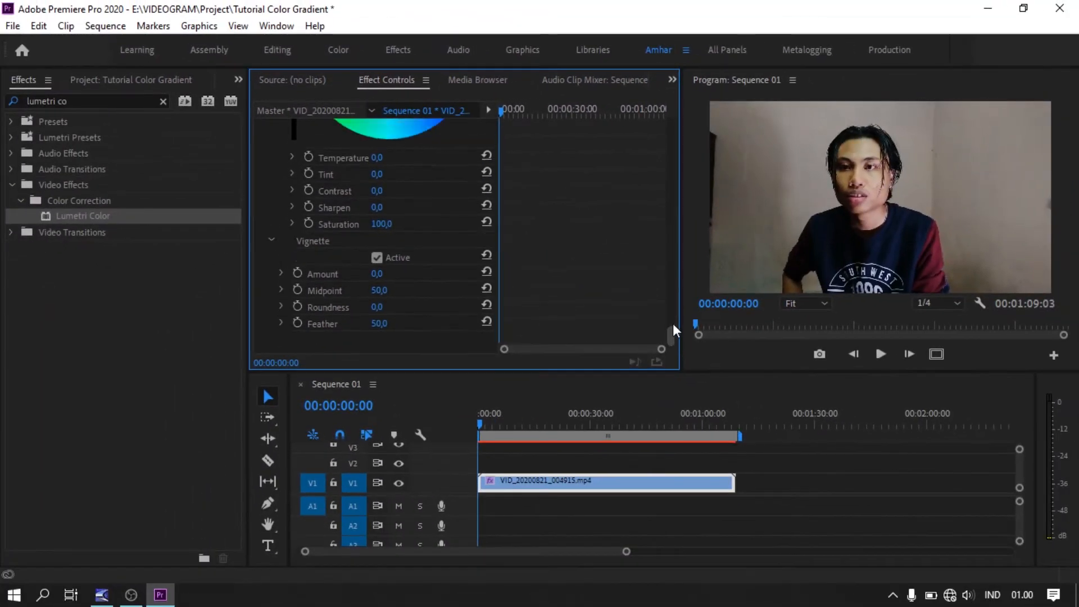
Step: Remove the Lumetri Color effect from the clip and deselect the clip
{"action": "left_click_drag", "start_coordinate": [933, 463], "coordinate": [955, 274]}
{"action": "left_click_drag", "start_coordinate": [685, 217], "coordinate": [672, 149]}
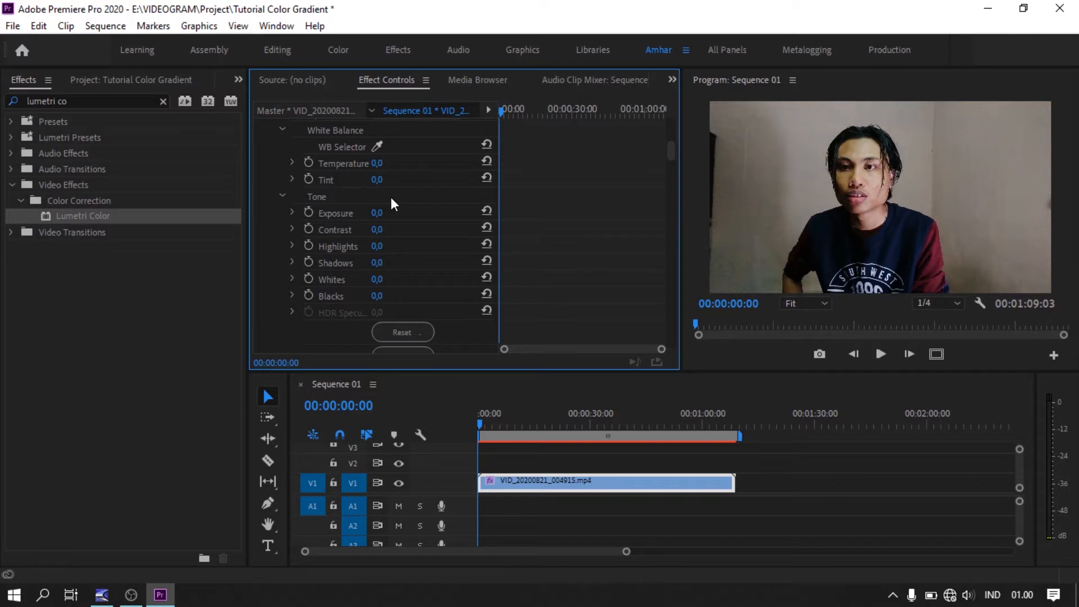
{"action": "left_click_drag", "start_coordinate": [673, 154], "coordinate": [673, 141]}
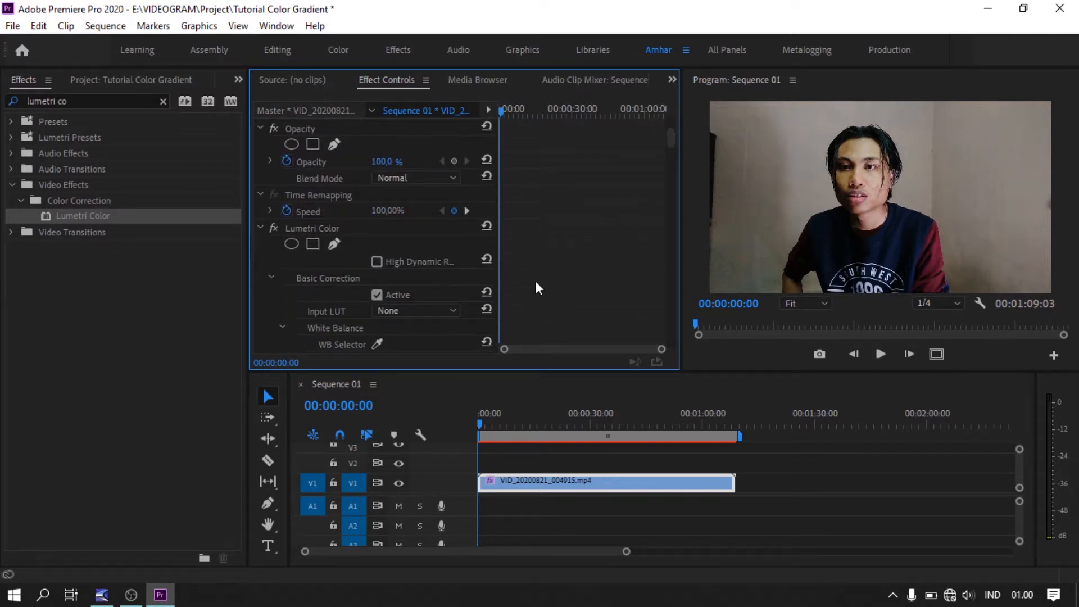
{"action": "scroll", "coordinate": [536, 283], "scroll_direction": "down", "scroll_amount": 2}
{"action": "scroll", "coordinate": [535, 278], "scroll_direction": "down", "scroll_amount": 2}
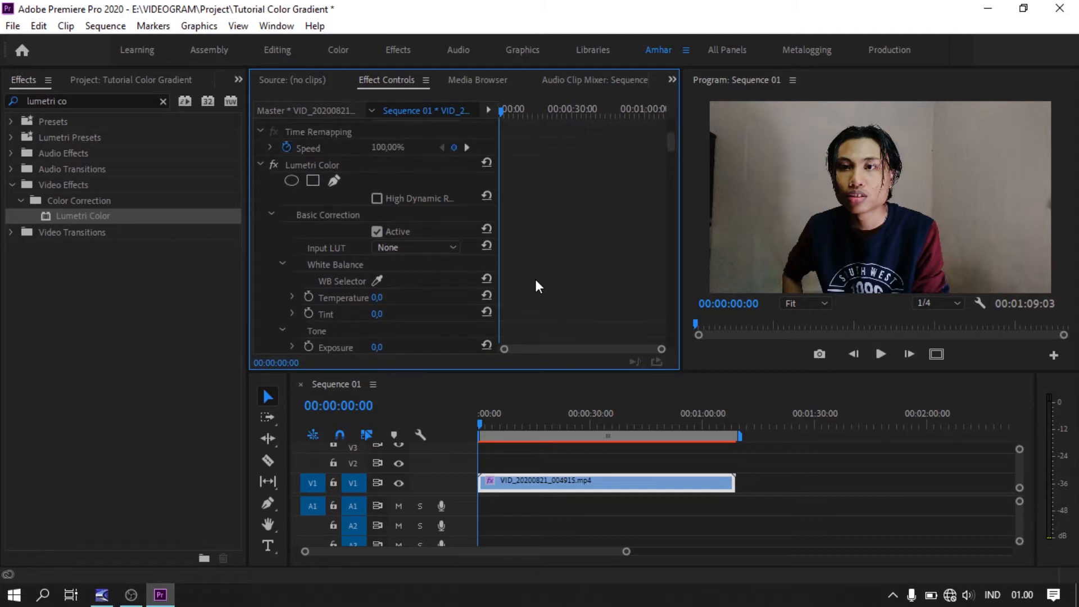
{"action": "scroll", "coordinate": [534, 279], "scroll_direction": "up", "scroll_amount": 9}
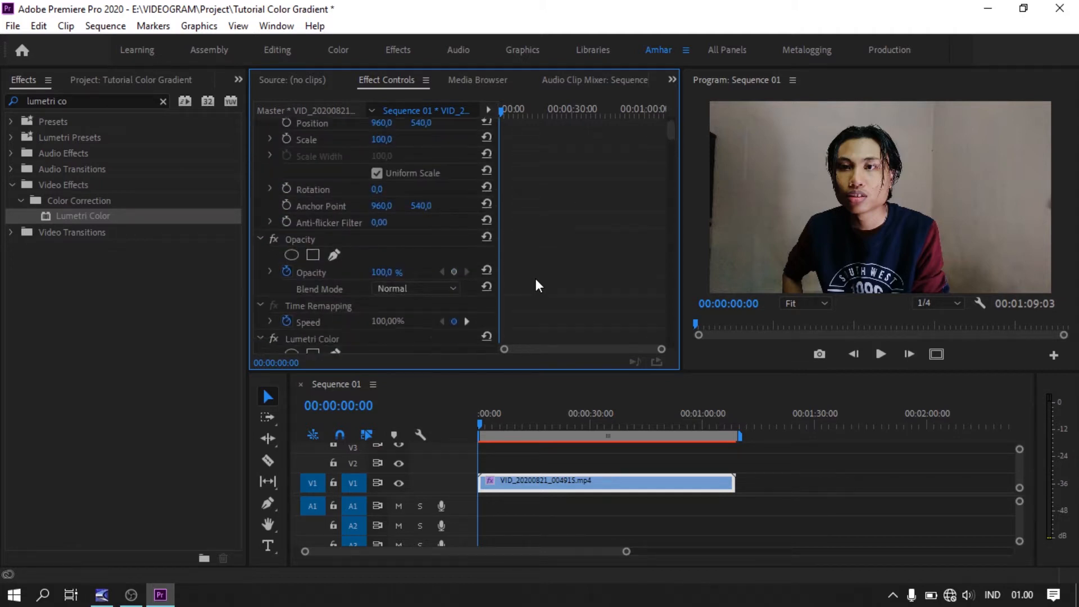
{"action": "scroll", "coordinate": [535, 278], "scroll_direction": "down", "scroll_amount": 5}
{"action": "scroll", "coordinate": [470, 245], "scroll_direction": "up", "scroll_amount": 1}
{"action": "left_click", "coordinate": [332, 245]}
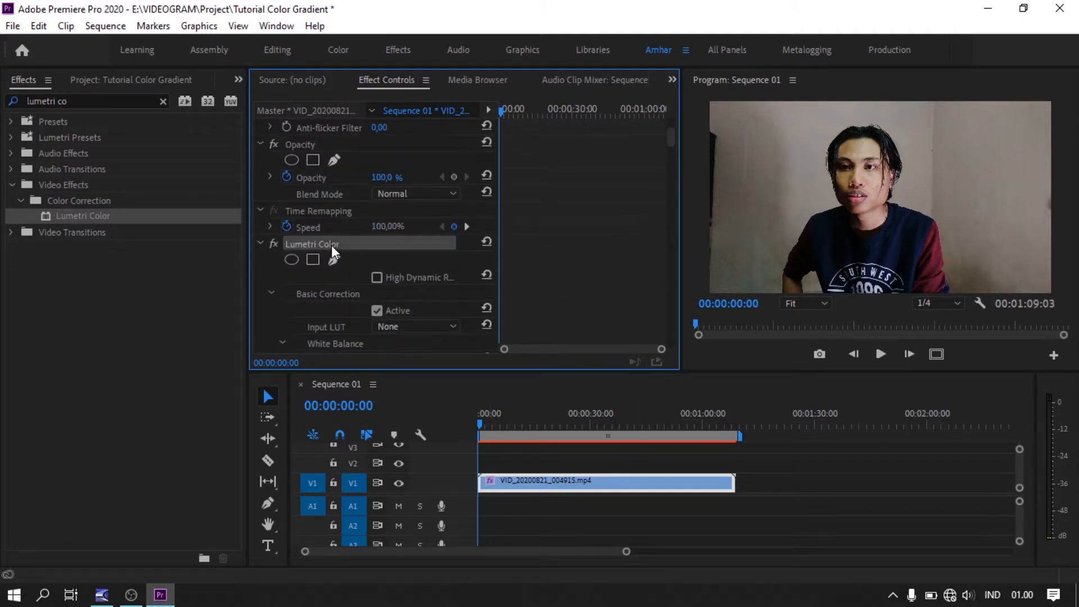
{"action": "key", "text": "Delete"}
{"action": "left_click", "coordinate": [759, 479]}
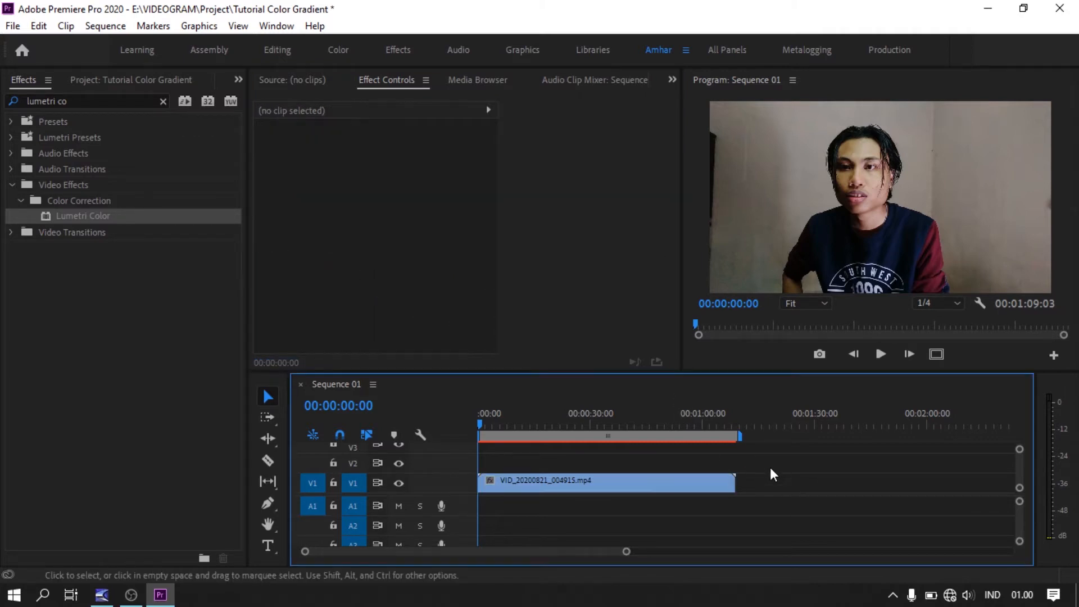
Step: Create a new adjustment layer in the project at 1920 x 1080, 25 fps, with square pixels
{"action": "left_click", "coordinate": [125, 81]}
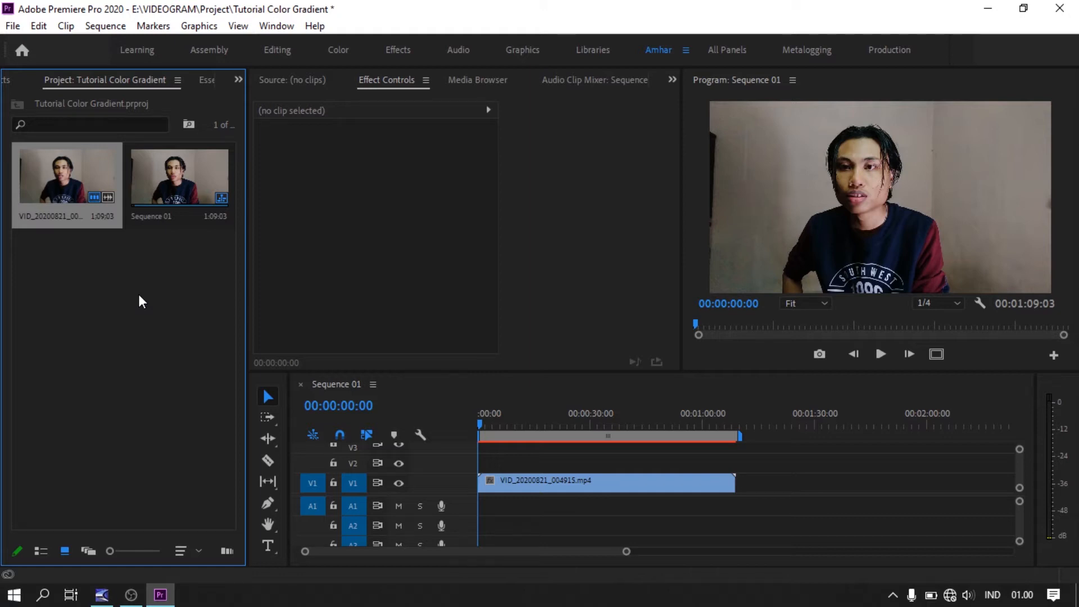
{"action": "right_click", "coordinate": [108, 269]}
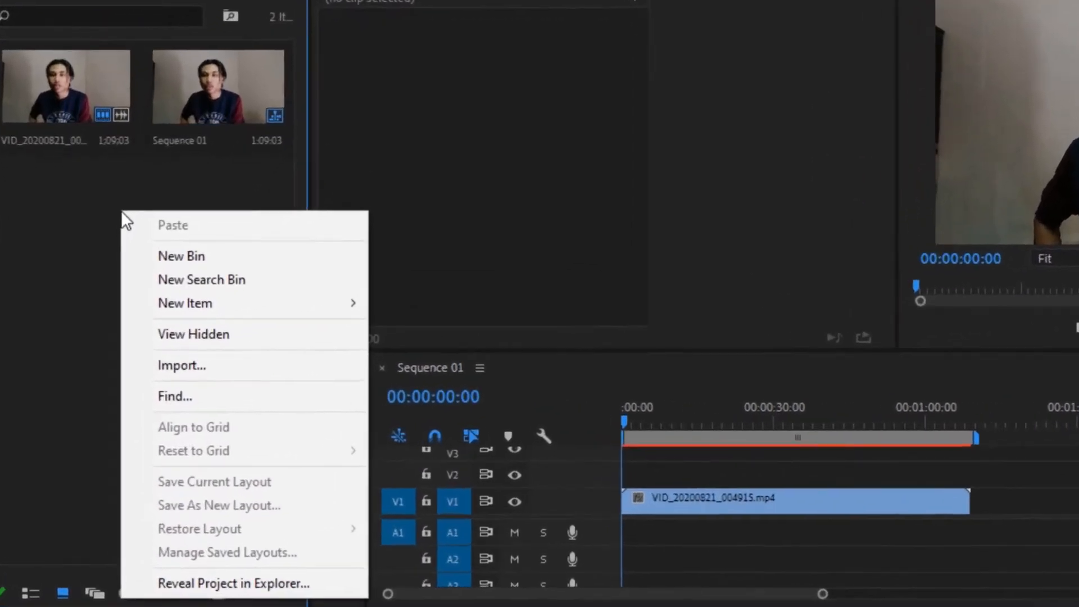
{"action": "key", "text": "Escape"}
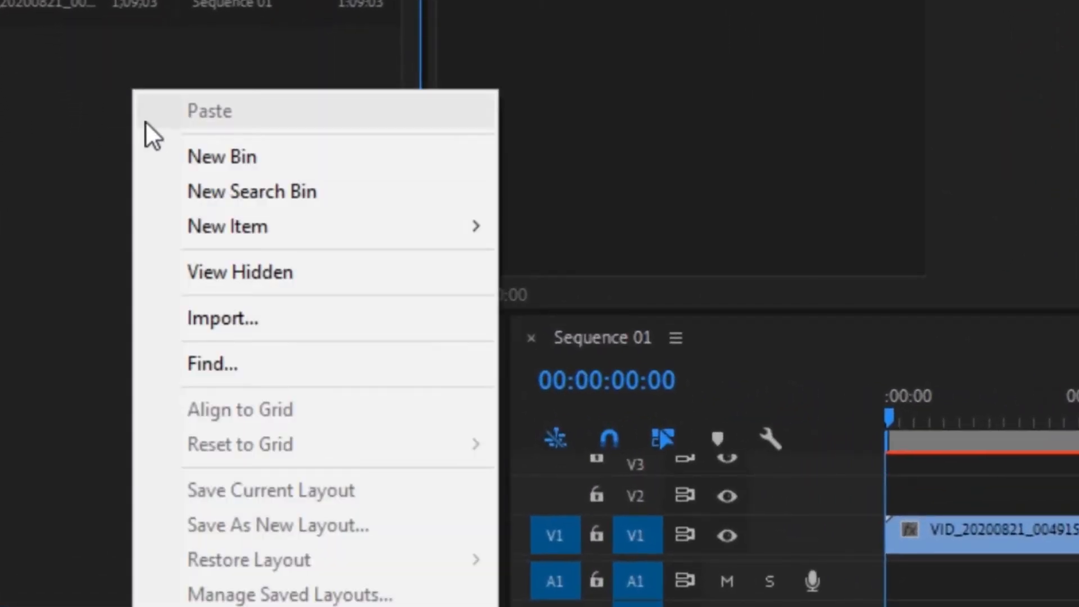
{"action": "mouse_move", "coordinate": [202, 222]}
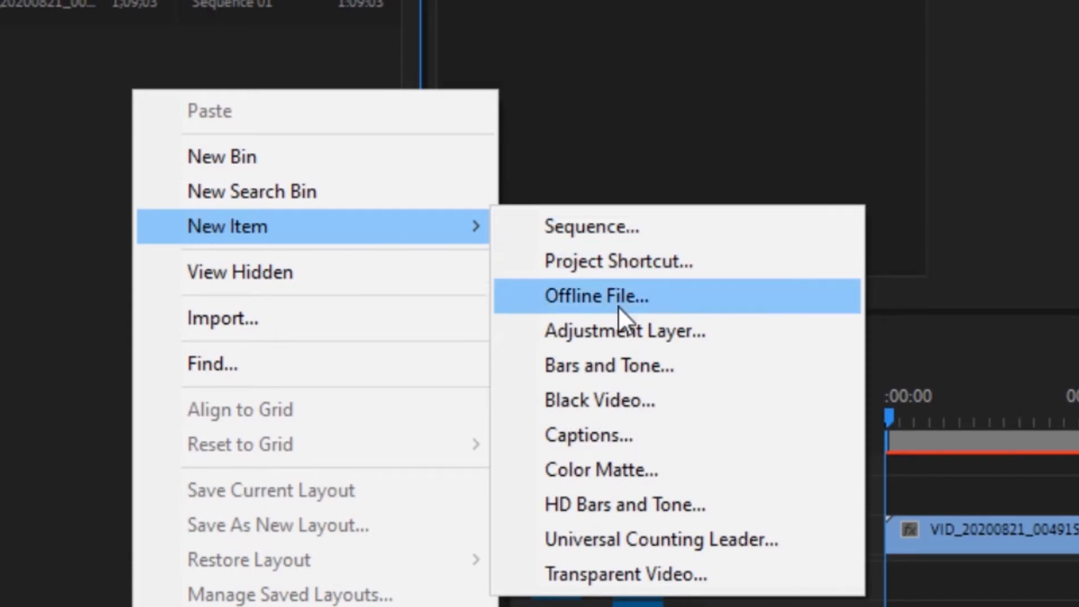
{"action": "left_click", "coordinate": [638, 331]}
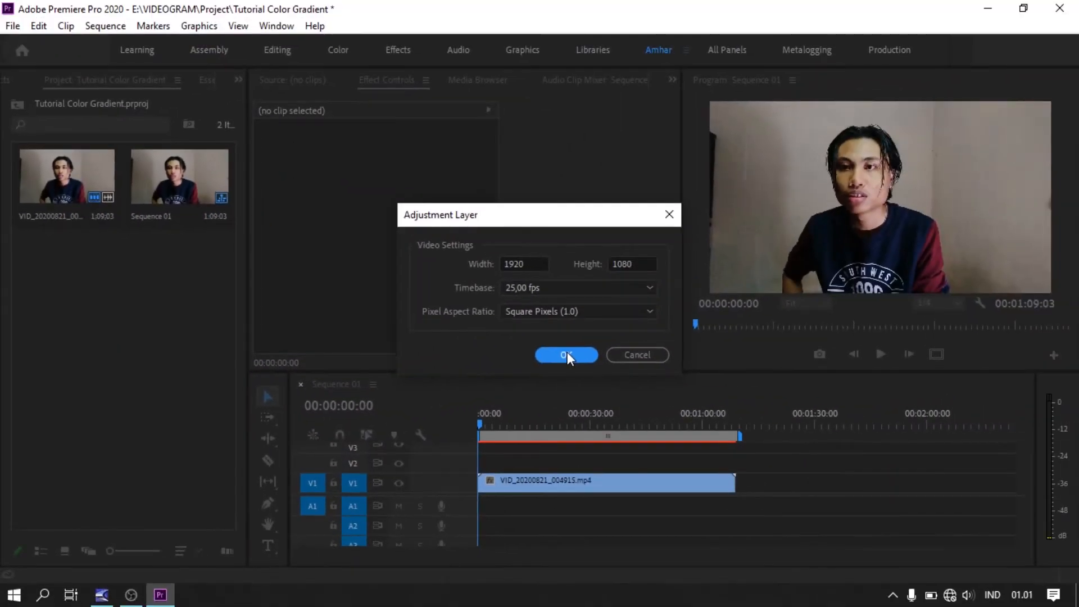
{"action": "left_click", "coordinate": [727, 328]}
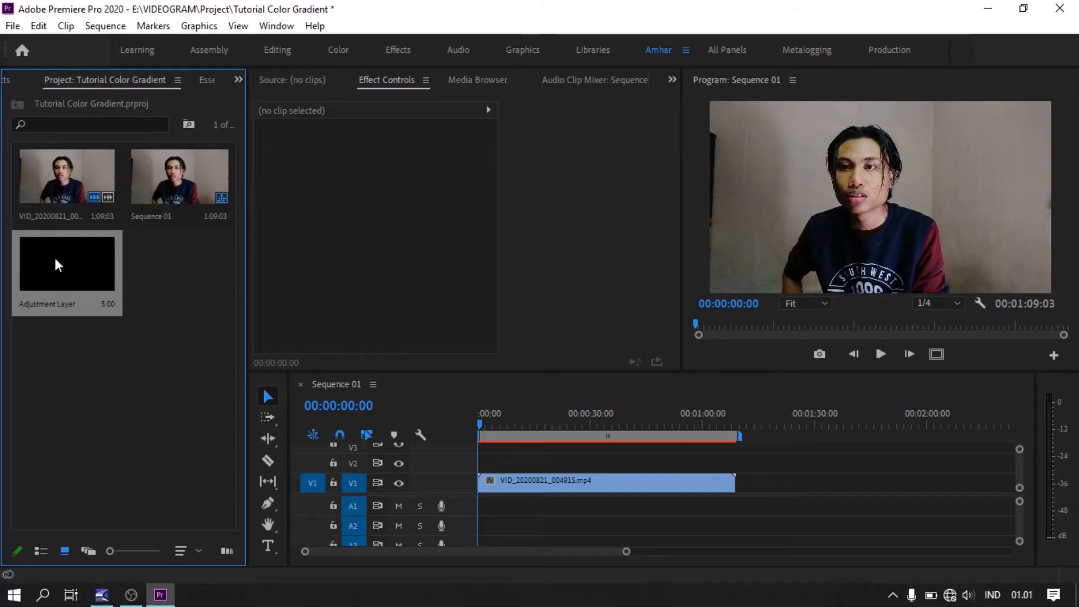
Step: Place the adjustment layer on track V2 over the clip's full length and move the playhead to 00:00:07:20
{"action": "left_click_drag", "start_coordinate": [55, 263], "coordinate": [735, 464]}
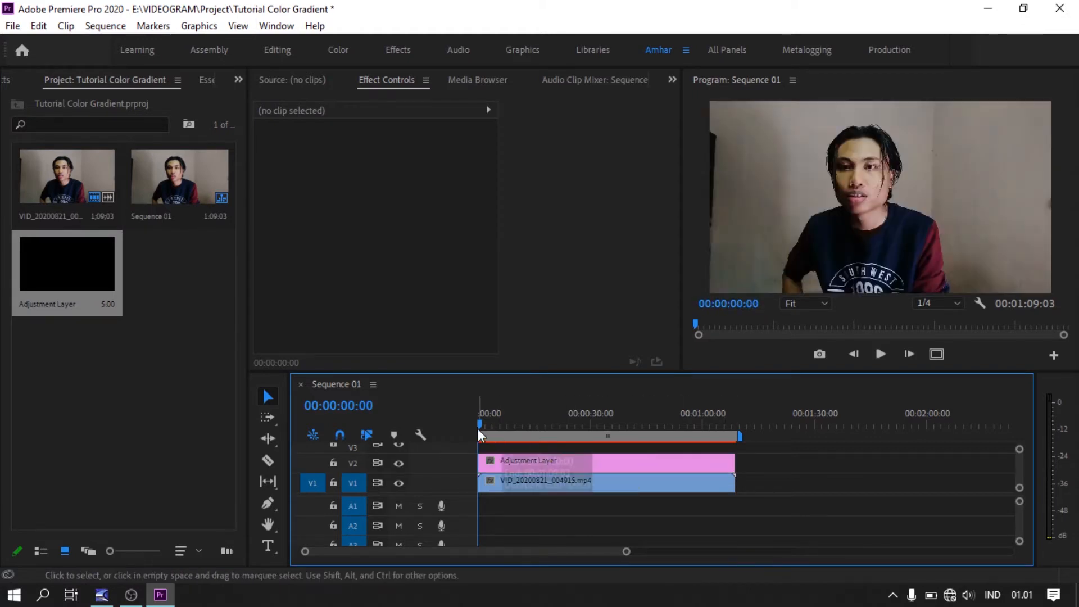
{"action": "left_click_drag", "start_coordinate": [480, 420], "coordinate": [508, 420]}
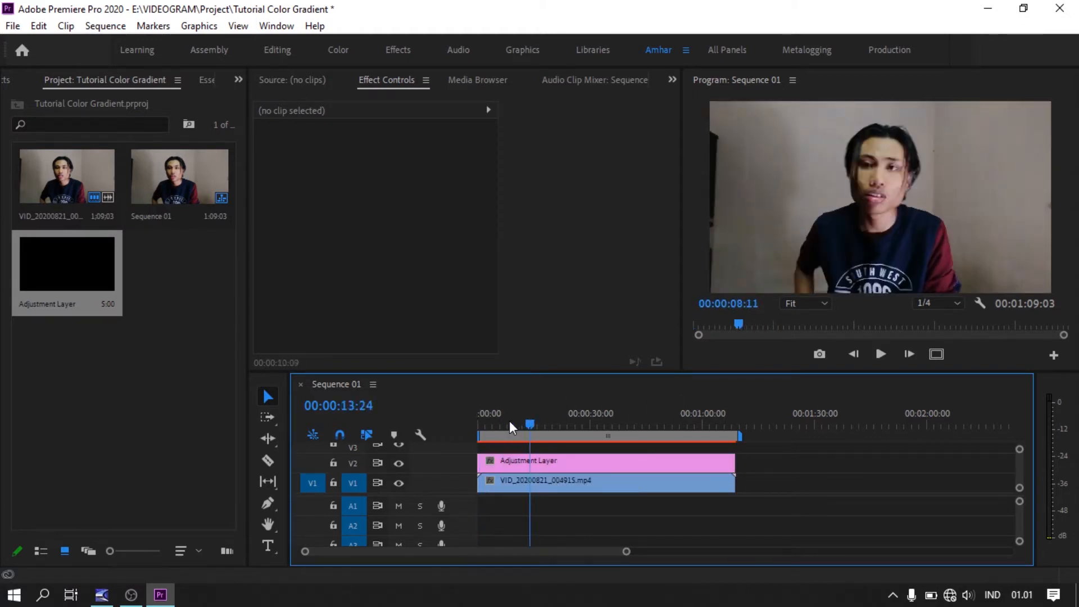
{"action": "left_click", "coordinate": [548, 463]}
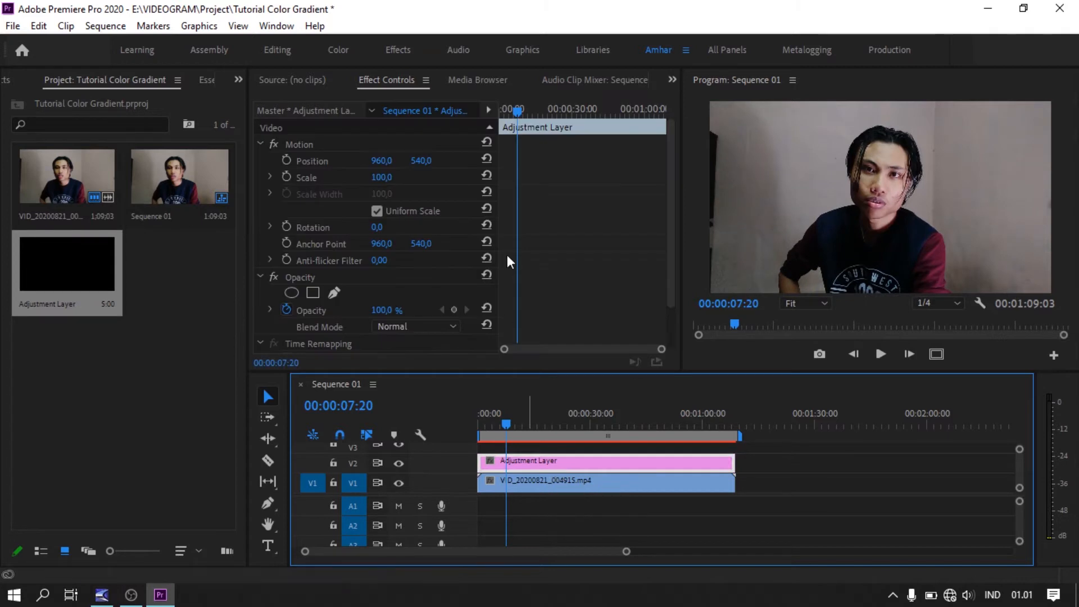
Step: Select the adjustment layer on V2 and switch to the Color workspace for its Lumetri Color controls
{"action": "left_click", "coordinate": [11, 80]}
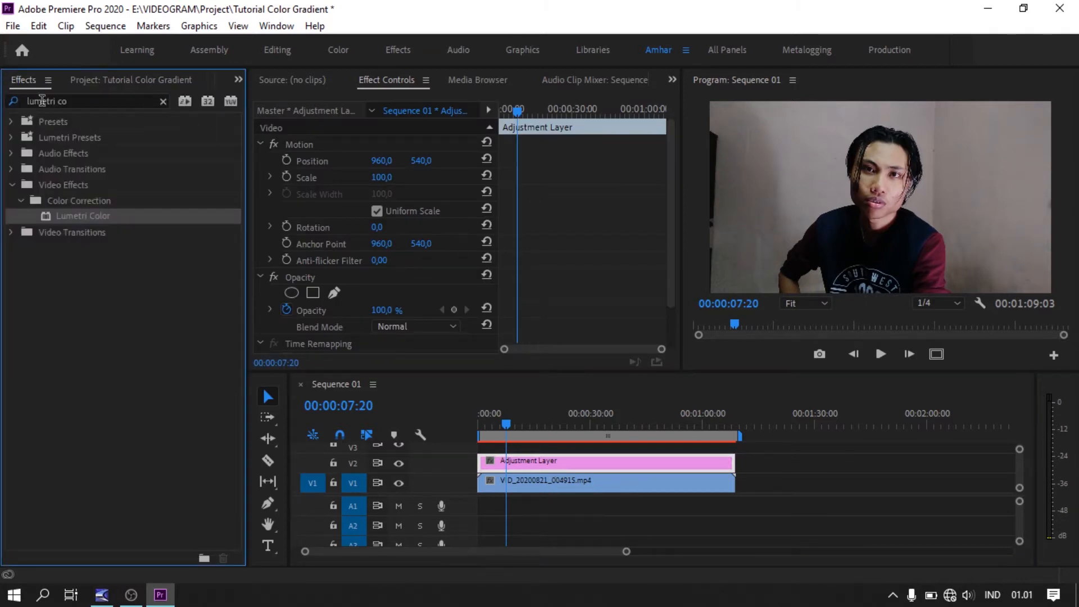
{"action": "left_click", "coordinate": [77, 99]}
{"action": "left_click_drag", "start_coordinate": [45, 215], "coordinate": [546, 465]}
{"action": "left_click", "coordinate": [564, 463]}
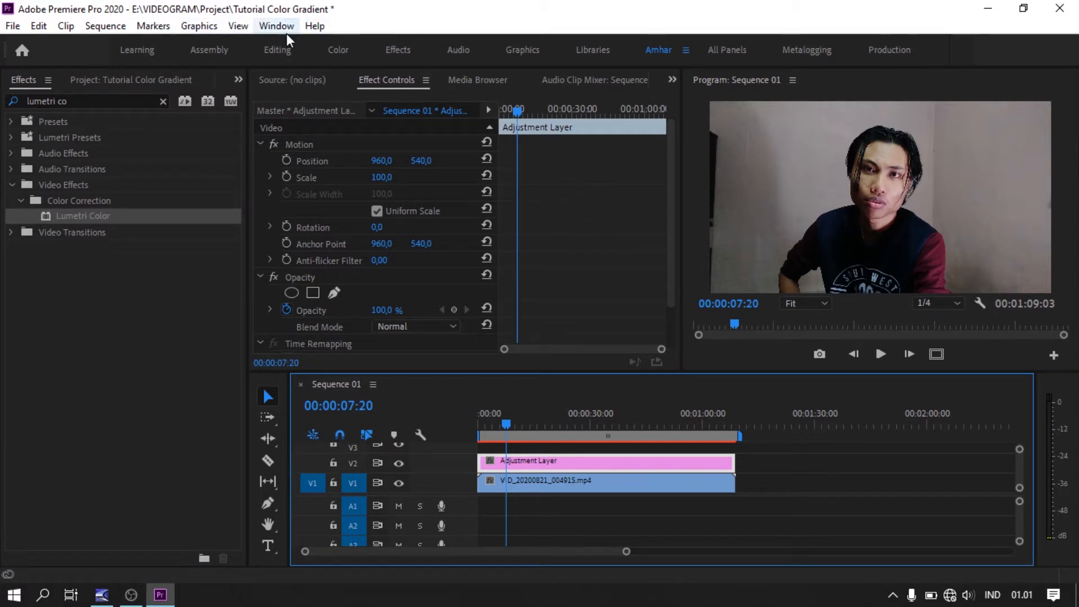
{"action": "left_click", "coordinate": [335, 49]}
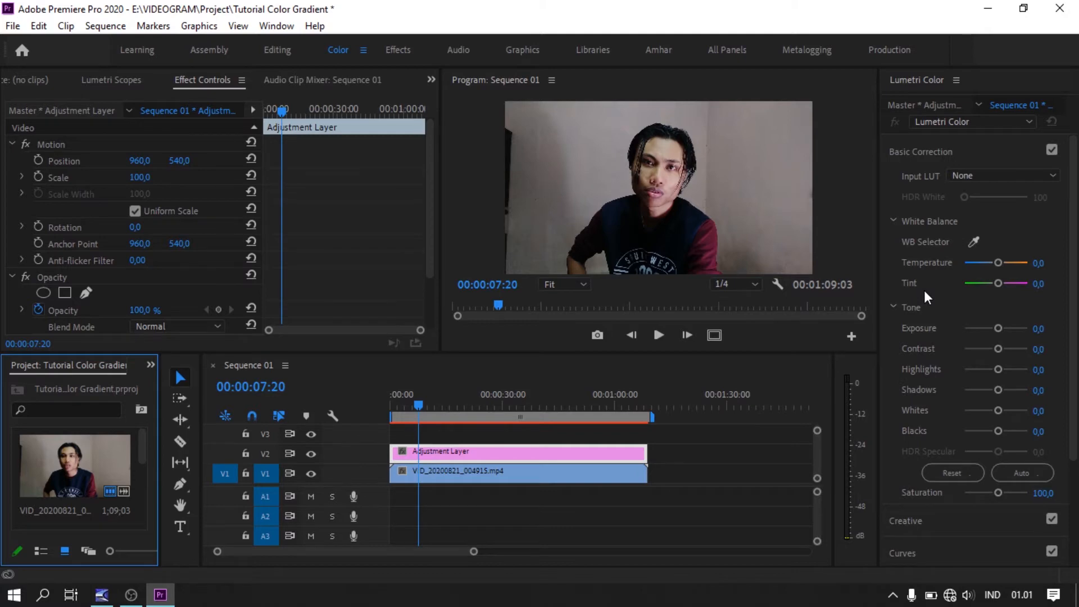
Step: Look through the Basic Correction and Creative settings of Lumetri Color, ending with only Basic Correction expanded
{"action": "left_click", "coordinate": [1075, 240]}
{"action": "scroll", "coordinate": [1075, 241], "scroll_direction": "down", "scroll_amount": 3}
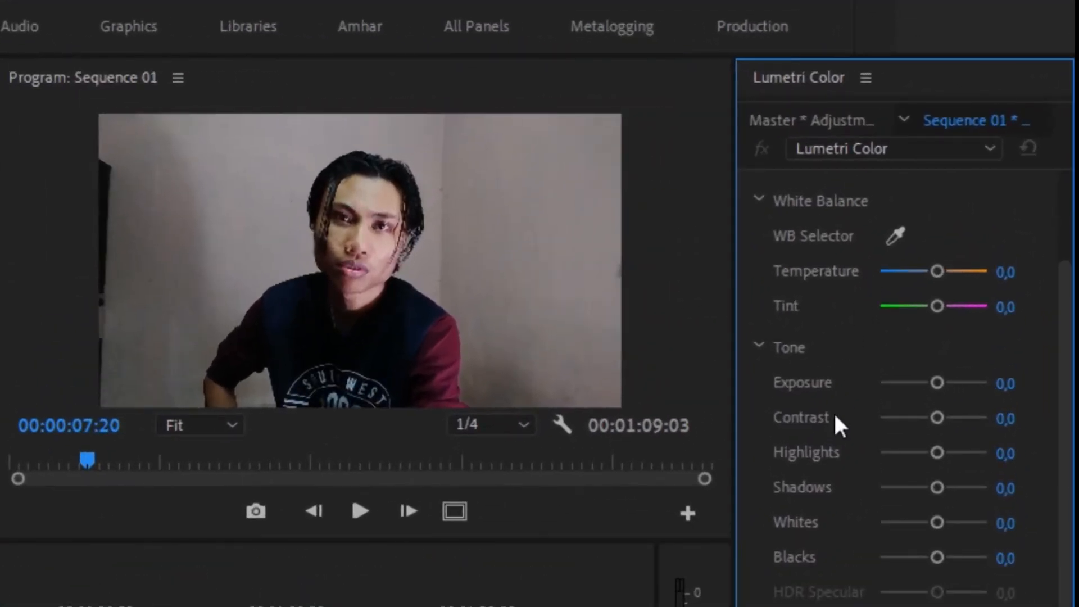
{"action": "scroll", "coordinate": [845, 602], "scroll_direction": "down", "scroll_amount": 6}
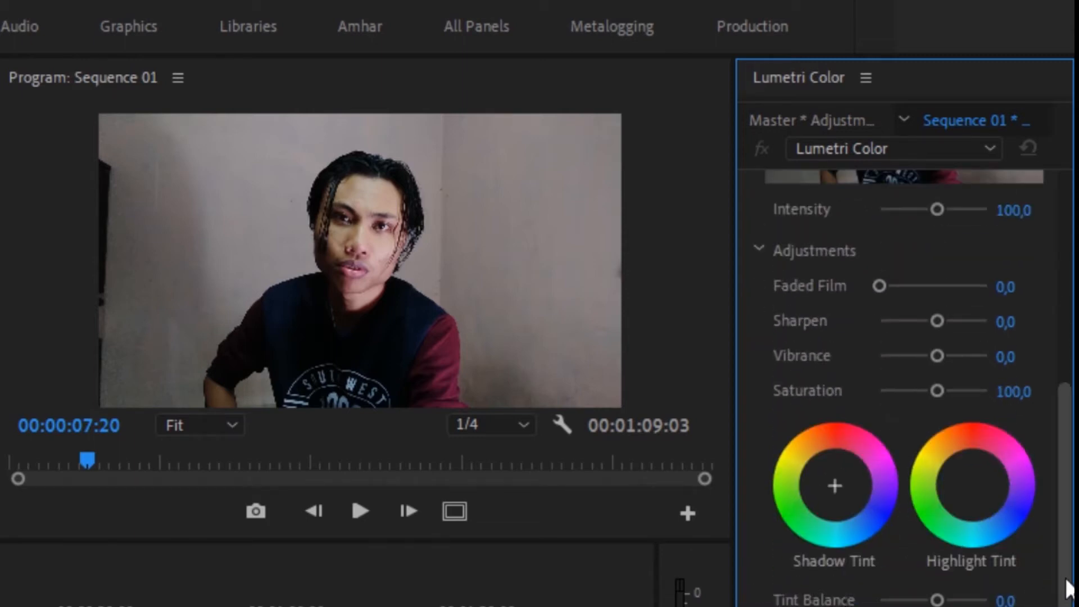
{"action": "scroll", "coordinate": [1065, 337], "scroll_direction": "up", "scroll_amount": 5}
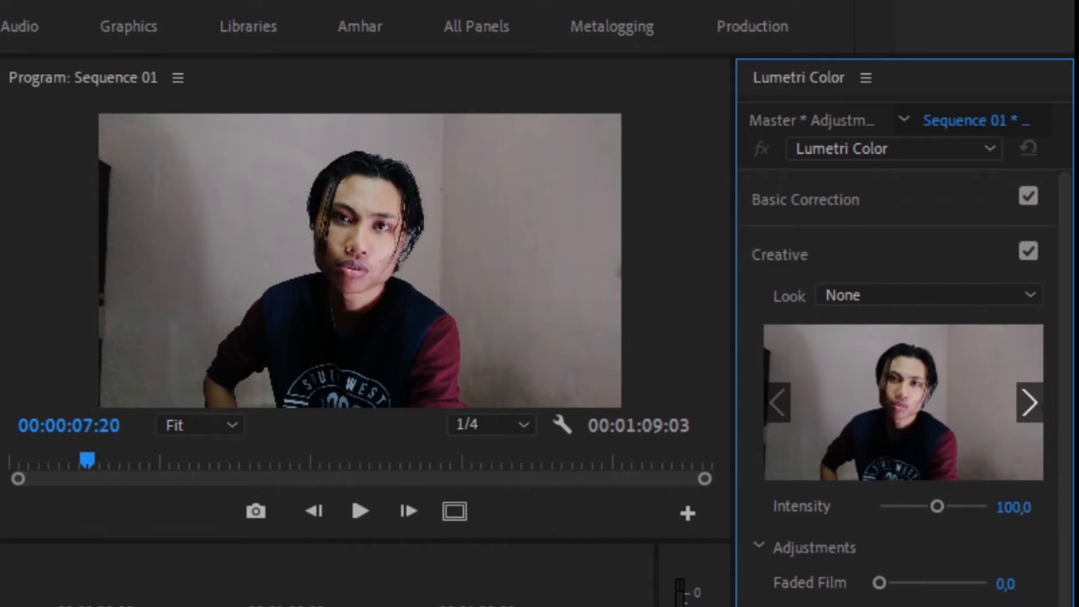
{"action": "scroll", "coordinate": [821, 269], "scroll_direction": "down", "scroll_amount": 5}
{"action": "scroll", "coordinate": [820, 269], "scroll_direction": "up", "scroll_amount": 4}
{"action": "scroll", "coordinate": [831, 359], "scroll_direction": "up", "scroll_amount": 1}
{"action": "left_click", "coordinate": [802, 255]}
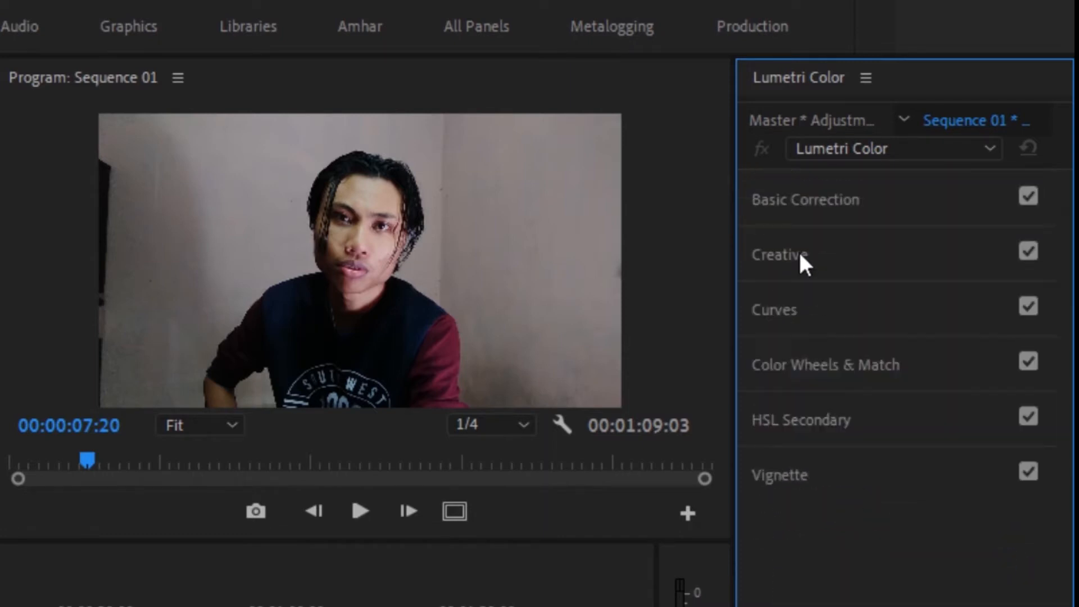
{"action": "left_click", "coordinate": [794, 252]}
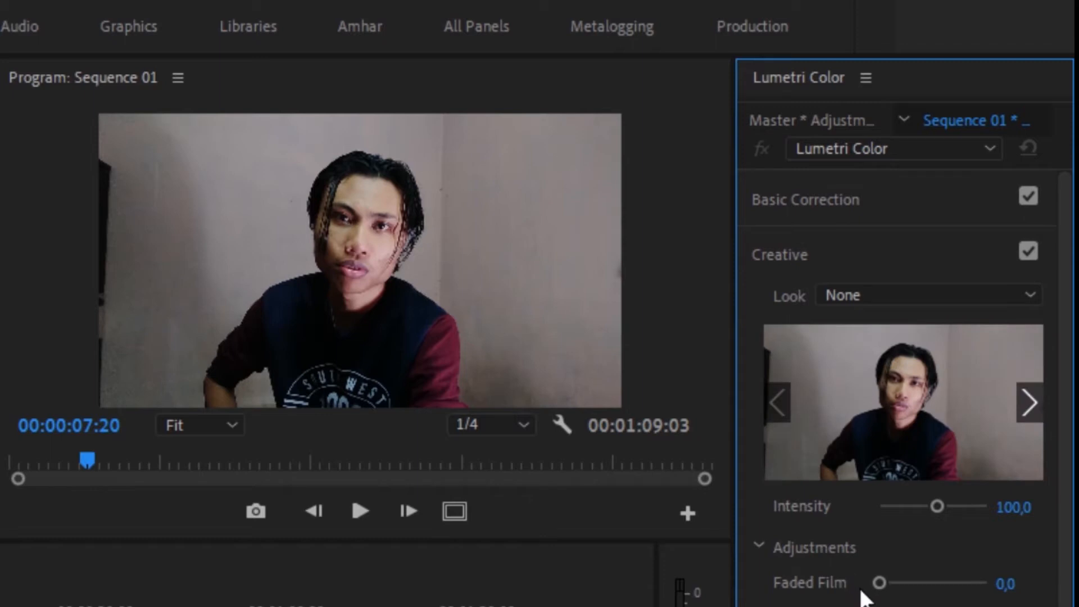
{"action": "left_click", "coordinate": [809, 255]}
{"action": "left_click", "coordinate": [805, 198]}
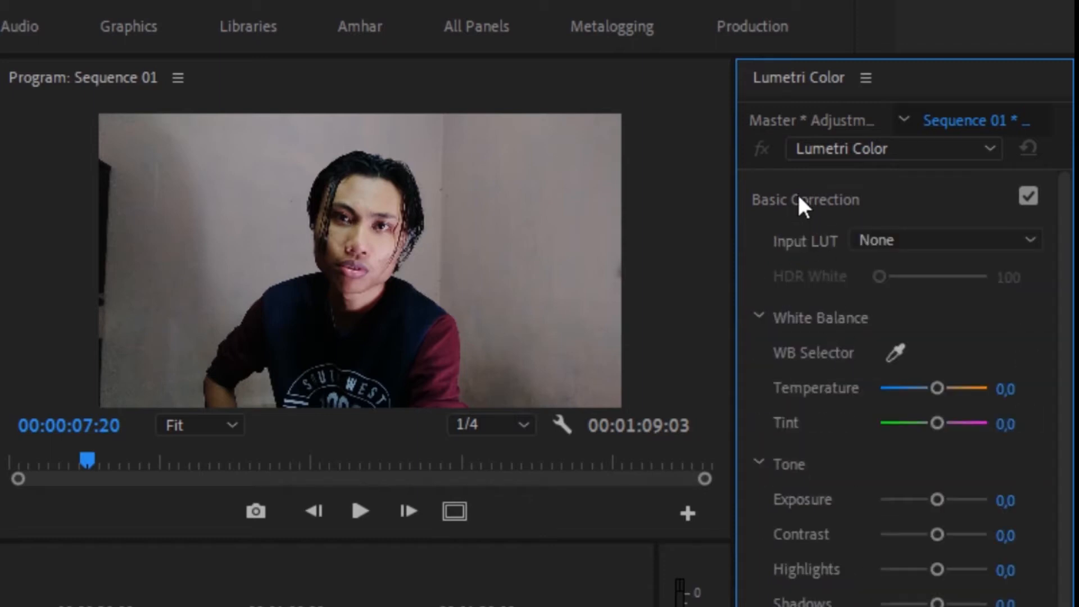
Step: Try a white balance Temperature of -30 on the adjustment layer
{"action": "left_click", "coordinate": [1005, 389]}
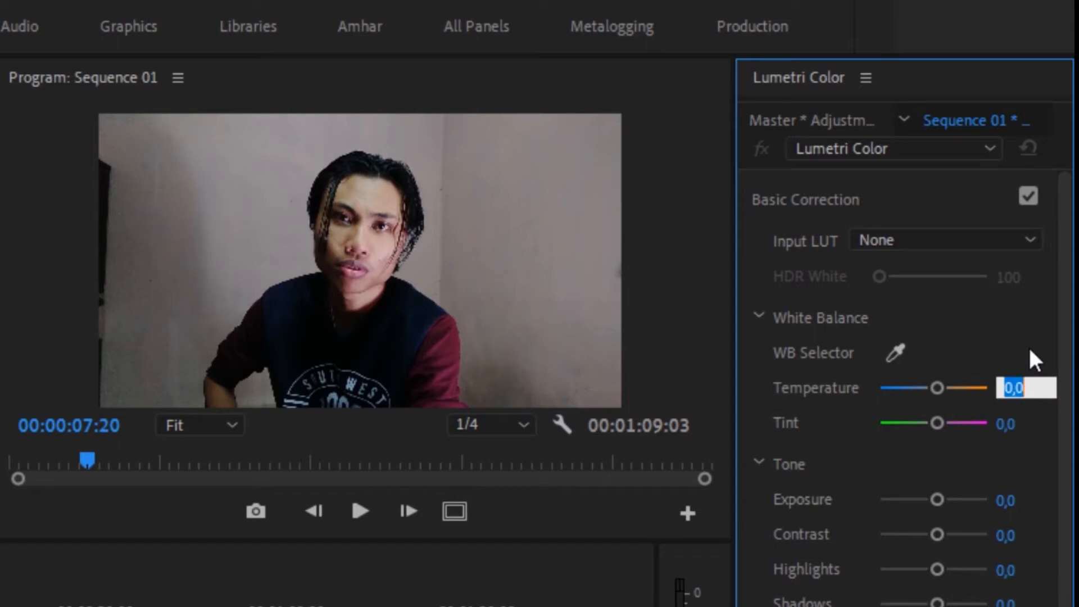
{"action": "type", "text": "-30"}
{"action": "key", "text": "Return"}
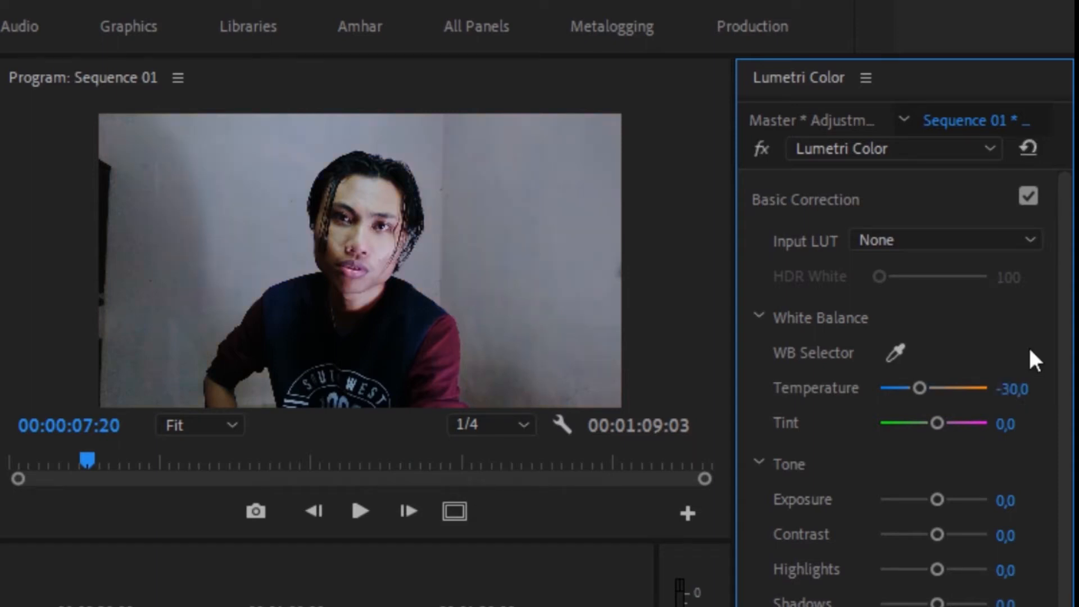
Step: Set the adjustment layer's white balance Temperature to -20
{"action": "left_click", "coordinate": [1017, 387]}
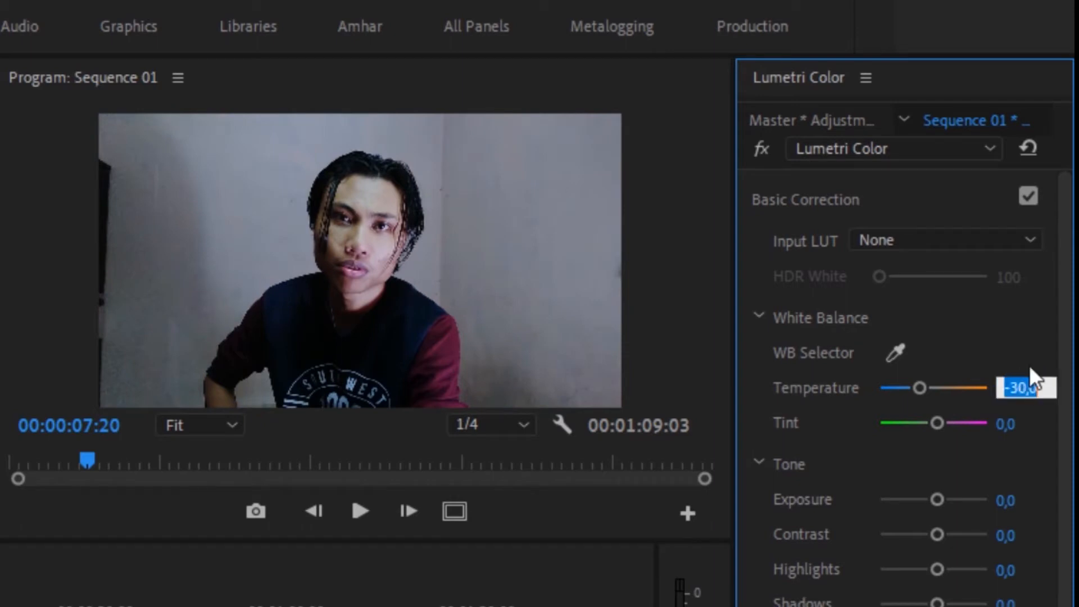
{"action": "key", "text": "BackSpace"}
{"action": "type", "text": "-20"}
{"action": "key", "text": "Return"}
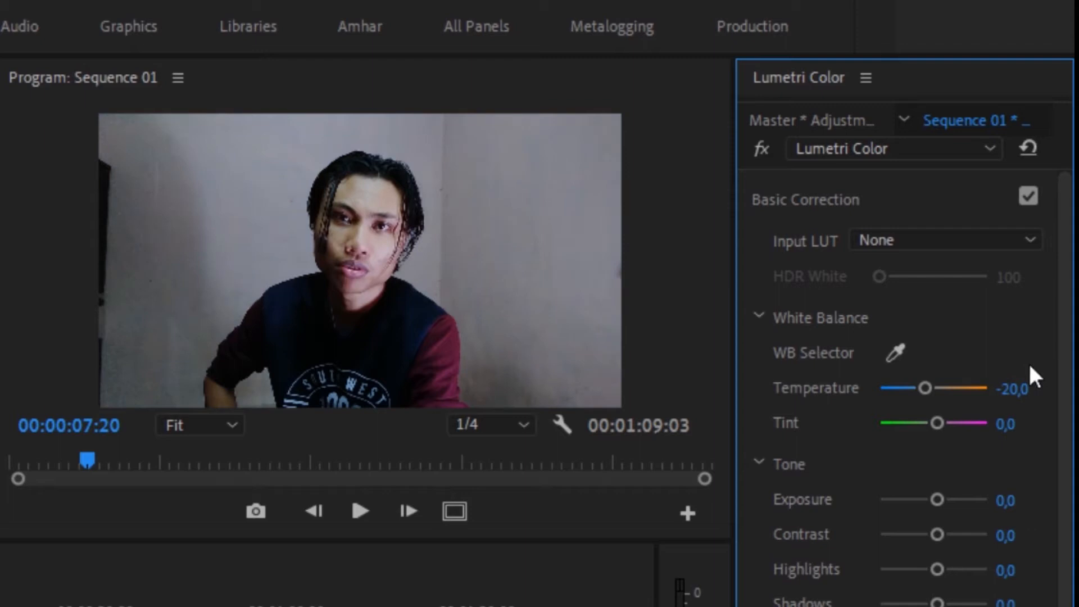
Step: Set the Basic Correction Contrast of the adjustment layer to 30
{"action": "scroll", "coordinate": [1068, 410], "scroll_direction": "down", "scroll_amount": 2}
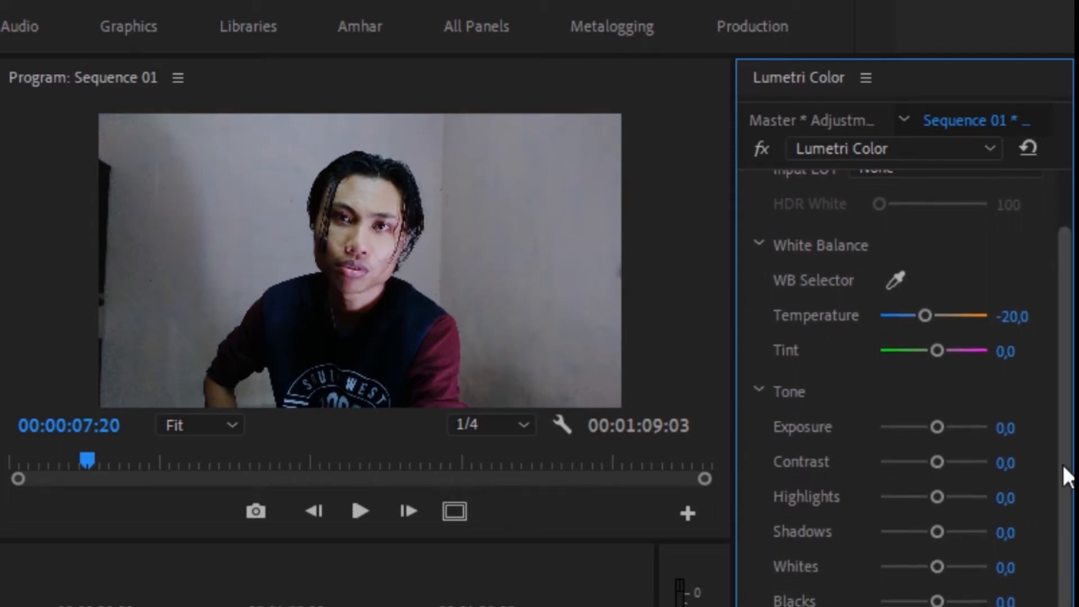
{"action": "left_click", "coordinate": [1025, 460]}
{"action": "type", "text": "30"}
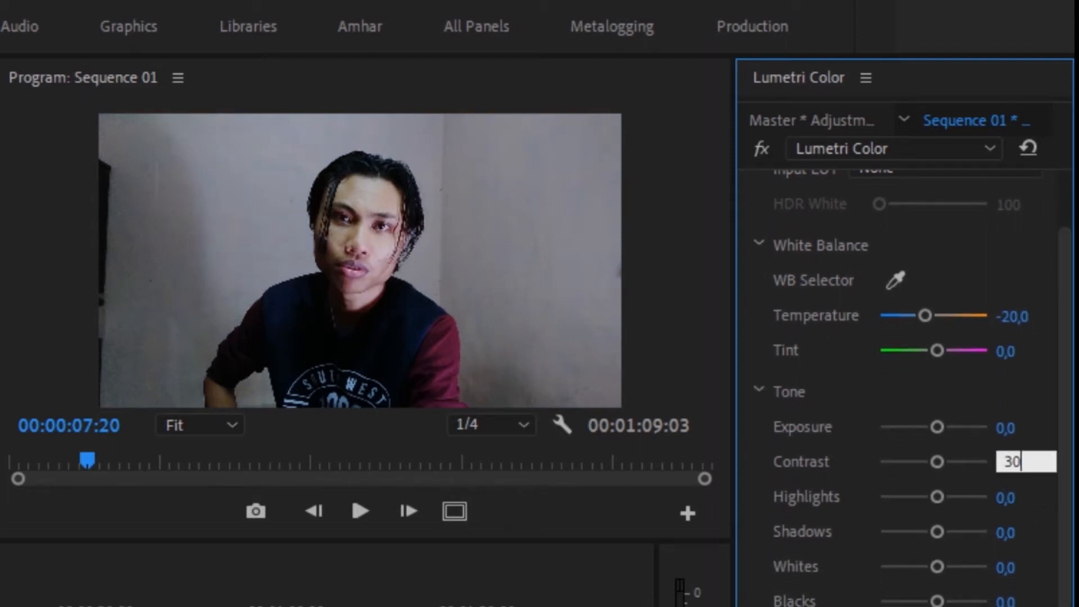
{"action": "key", "text": "Return"}
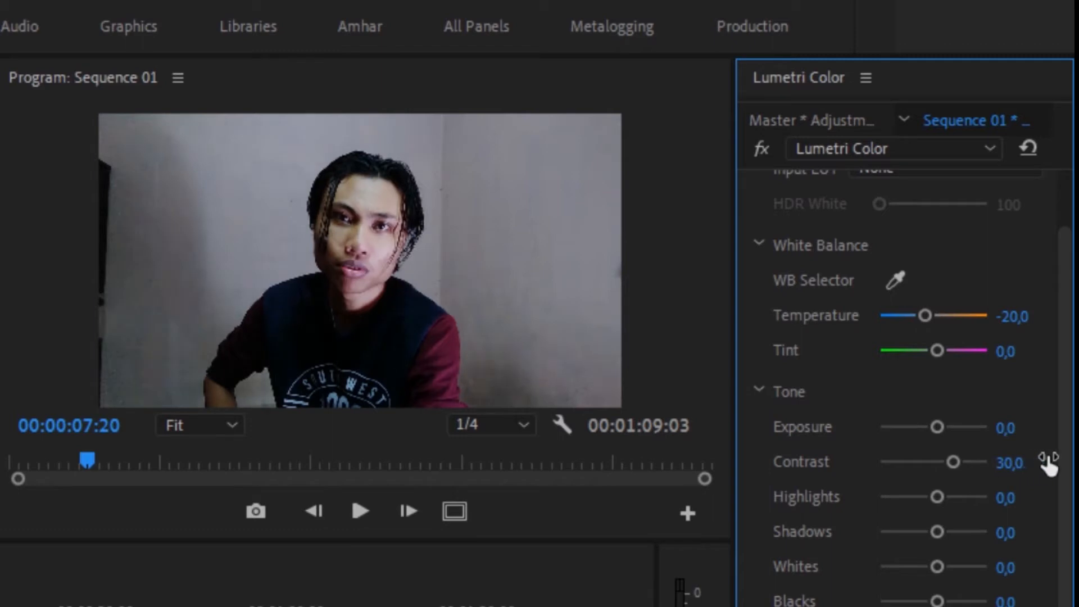
Step: Set the Basic Correction Blacks of the adjustment layer to -30
{"action": "scroll", "coordinate": [1062, 464], "scroll_direction": "down", "scroll_amount": 2}
{"action": "left_click", "coordinate": [1026, 538]}
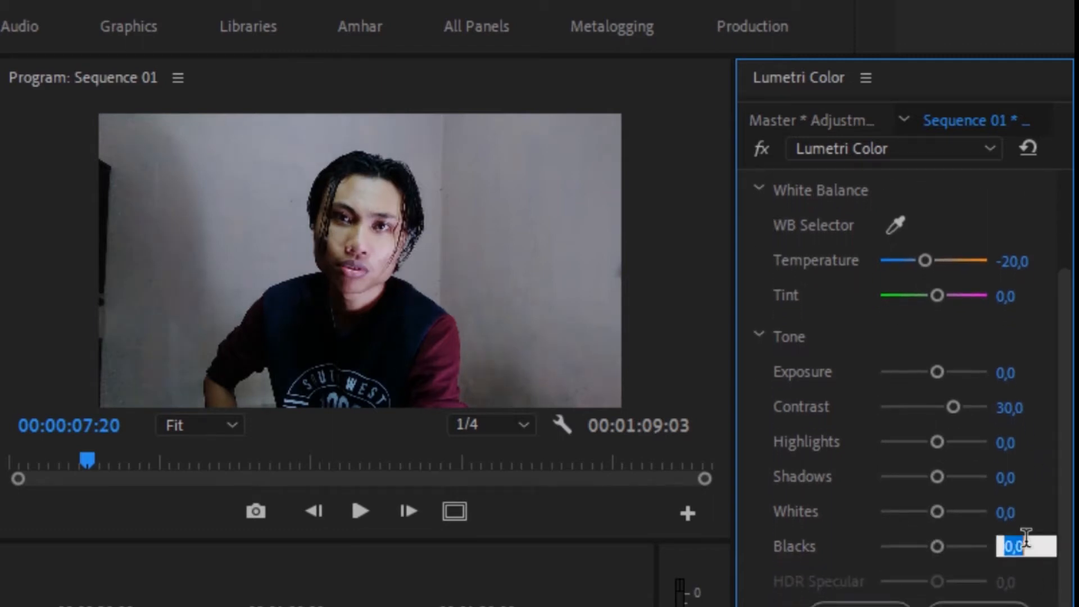
{"action": "type", "text": "-30"}
{"action": "key", "text": "Return"}
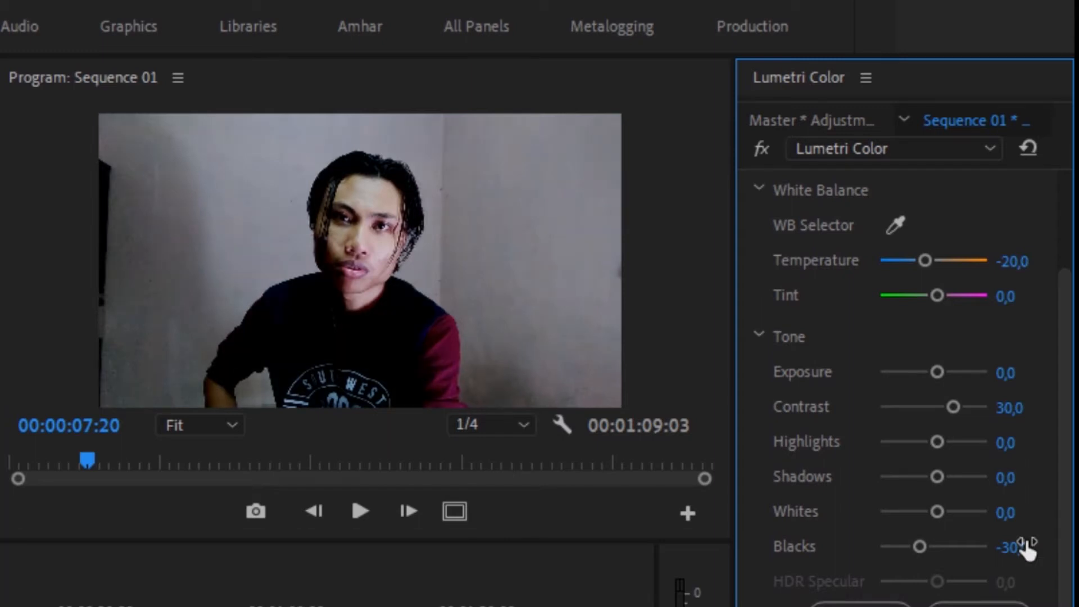
Step: Add a point at the middle of the white RGB curve and raise it slightly to brighten the midtones
{"action": "scroll", "coordinate": [1061, 484], "scroll_direction": "down", "scroll_amount": 3}
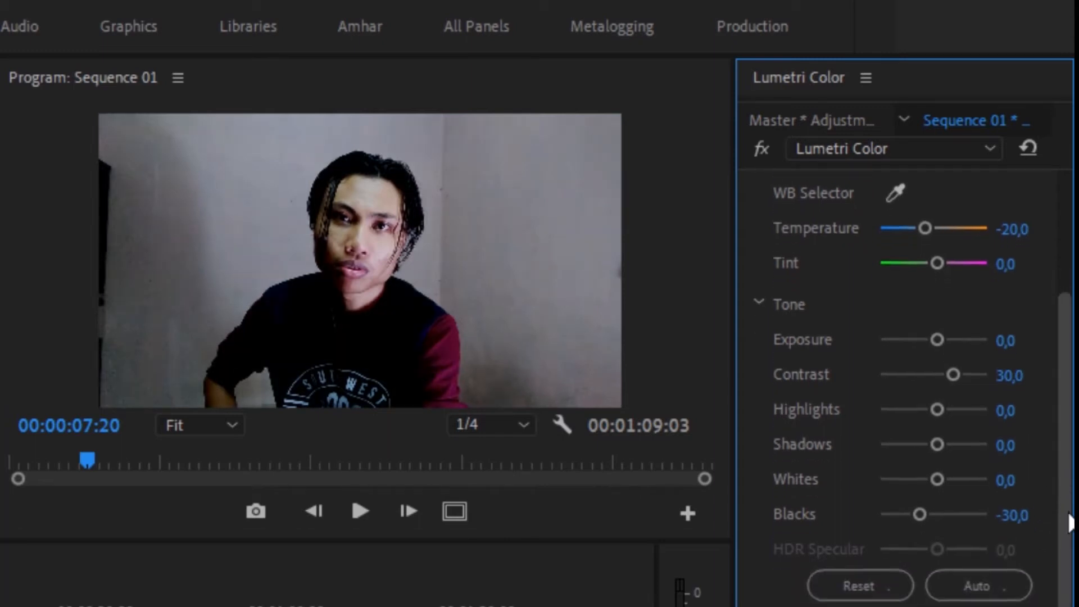
{"action": "left_click_drag", "start_coordinate": [1073, 565], "coordinate": [1073, 572]}
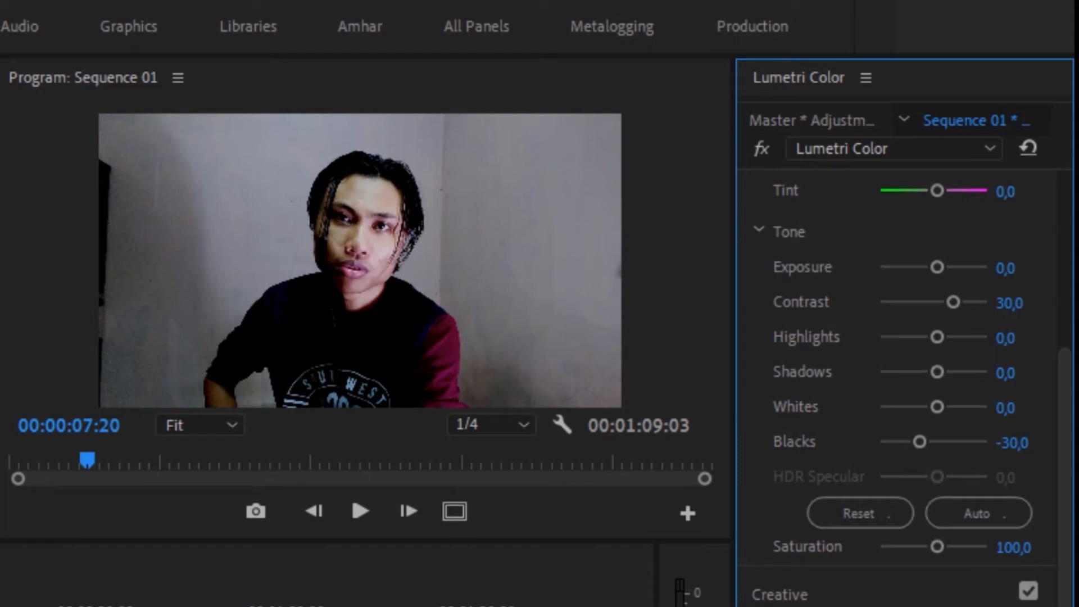
{"action": "scroll", "coordinate": [968, 566], "scroll_direction": "down", "scroll_amount": 10}
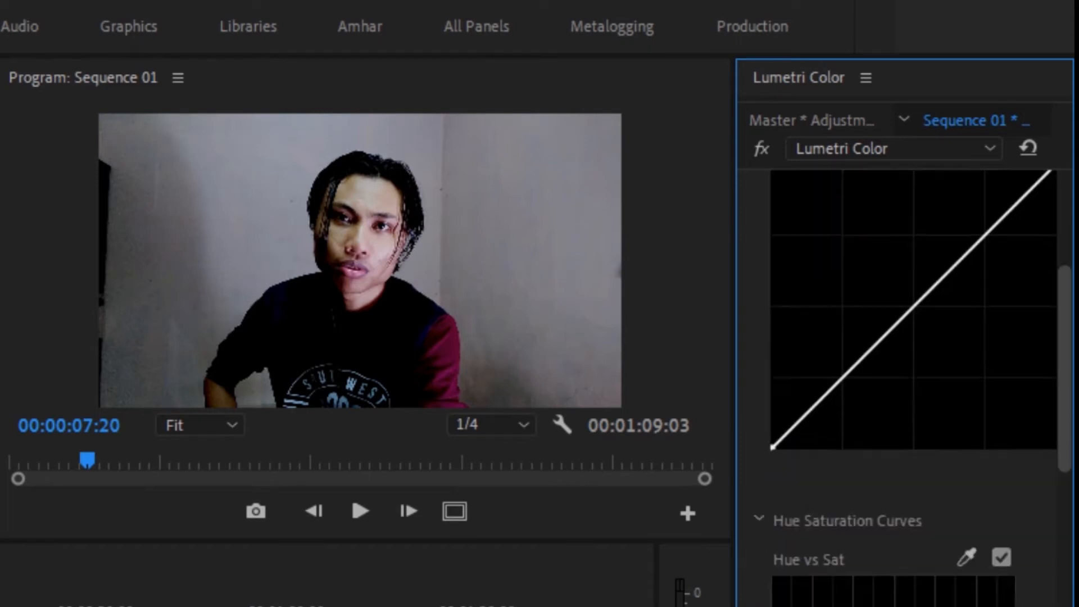
{"action": "scroll", "coordinate": [916, 427], "scroll_direction": "up", "scroll_amount": 5}
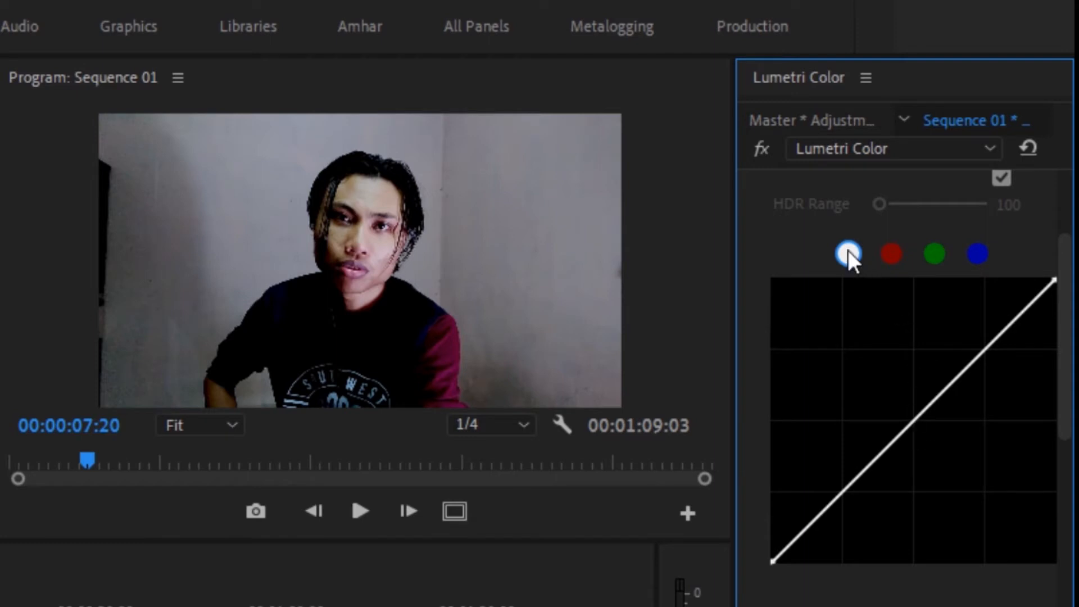
{"action": "left_click", "coordinate": [912, 420]}
{"action": "mouse_move", "coordinate": [911, 419]}
{"action": "left_mouse_down"}
{"action": "mouse_move", "coordinate": [899, 405]}
{"action": "mouse_move", "coordinate": [904, 420]}
{"action": "left_mouse_up"}
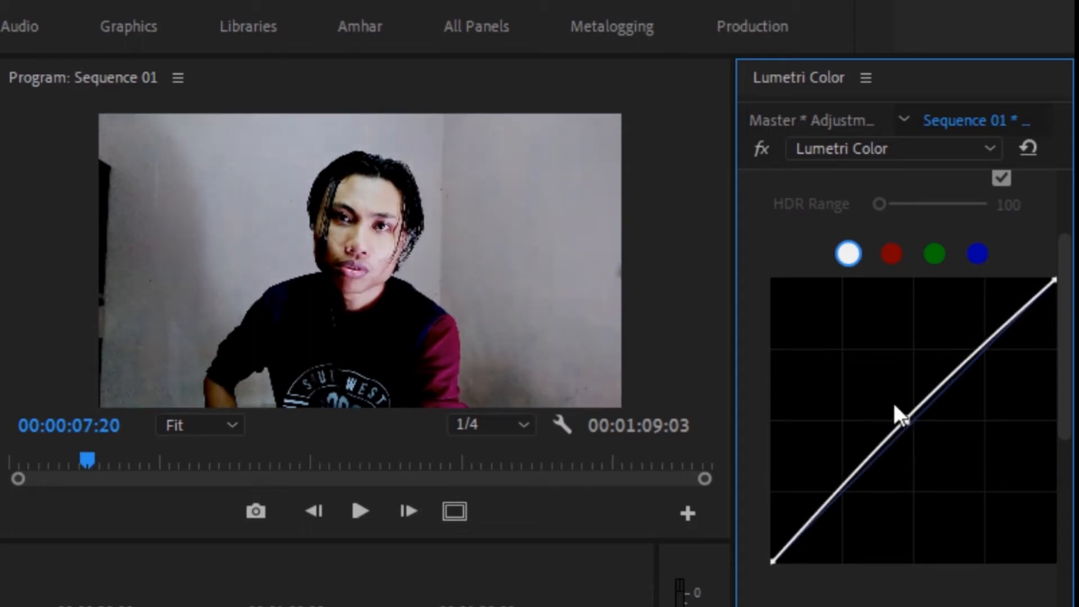
Step: Try a Vignette Amount of 1.7 on the adjustment layer and settle on -1.5 to darken the frame's edges
{"action": "left_click_drag", "start_coordinate": [1069, 425], "coordinate": [1070, 517]}
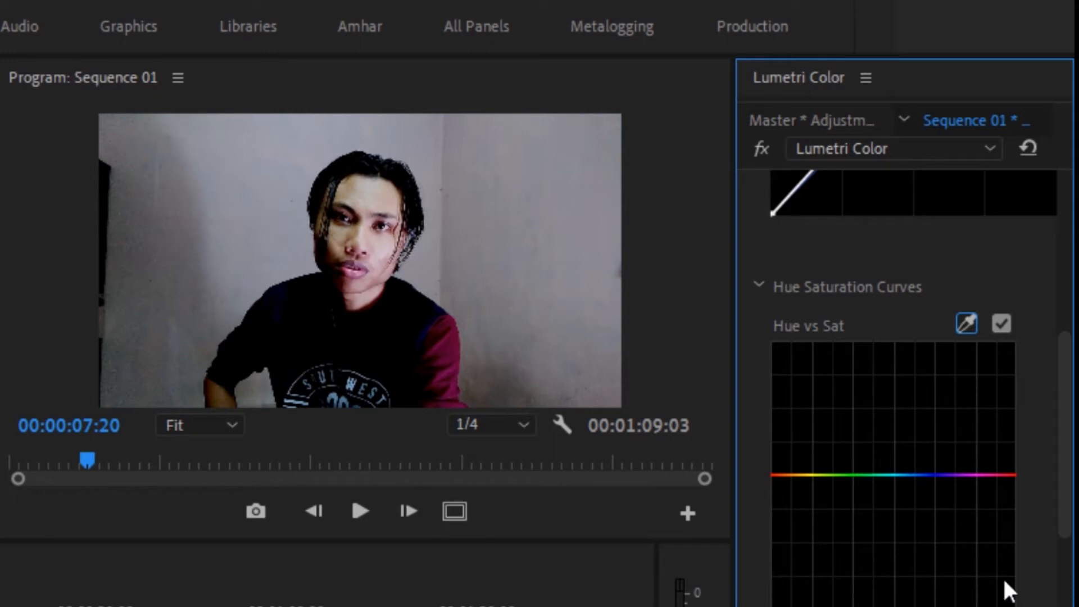
{"action": "left_click_drag", "start_coordinate": [1067, 506], "coordinate": [1070, 593]}
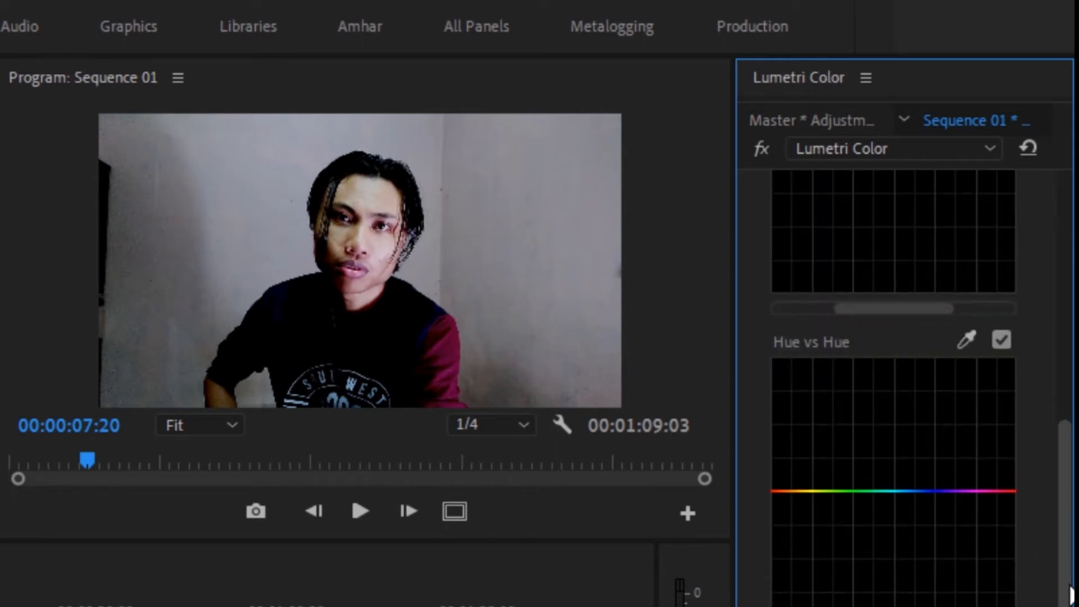
{"action": "left_click_drag", "start_coordinate": [1070, 592], "coordinate": [1071, 604]}
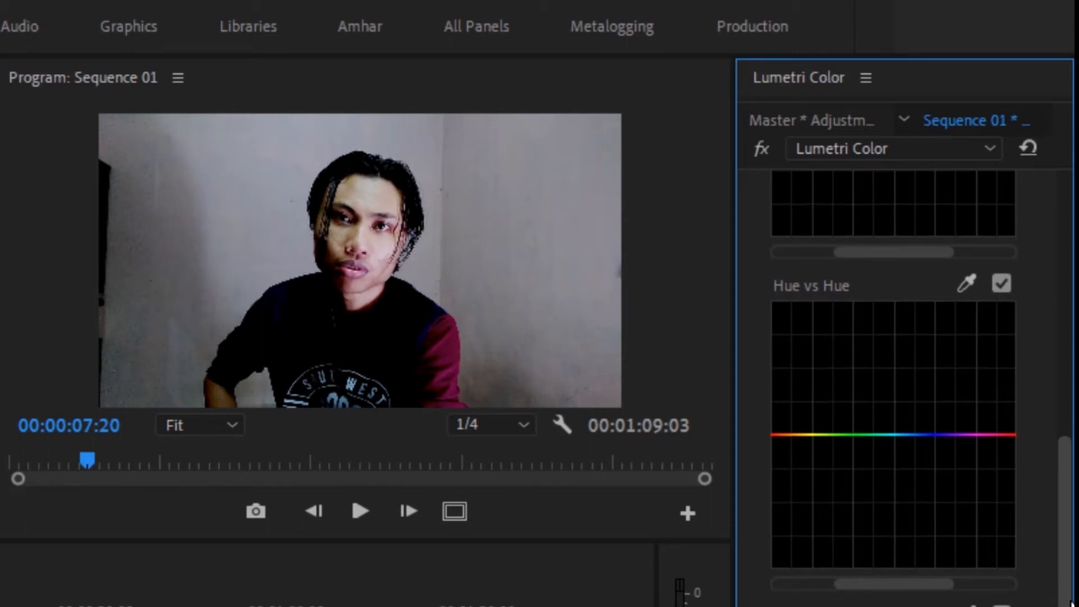
{"action": "scroll", "coordinate": [1071, 604], "scroll_direction": "down", "scroll_amount": 5}
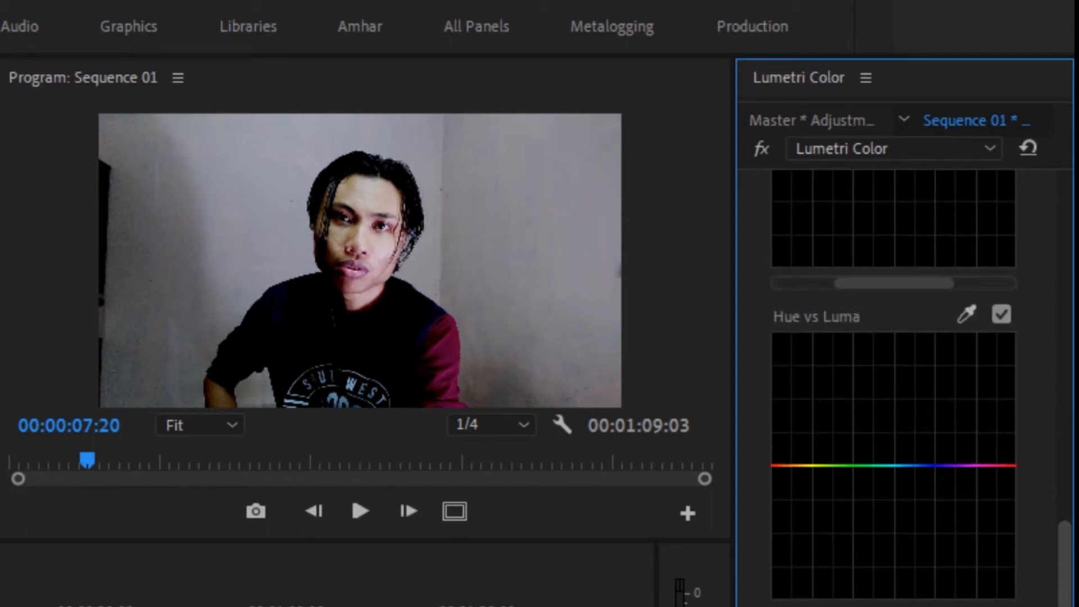
{"action": "left_click_drag", "start_coordinate": [1071, 604], "coordinate": [1063, 402]}
{"action": "left_click_drag", "start_coordinate": [1070, 316], "coordinate": [1070, 606]}
{"action": "left_click", "coordinate": [780, 606]}
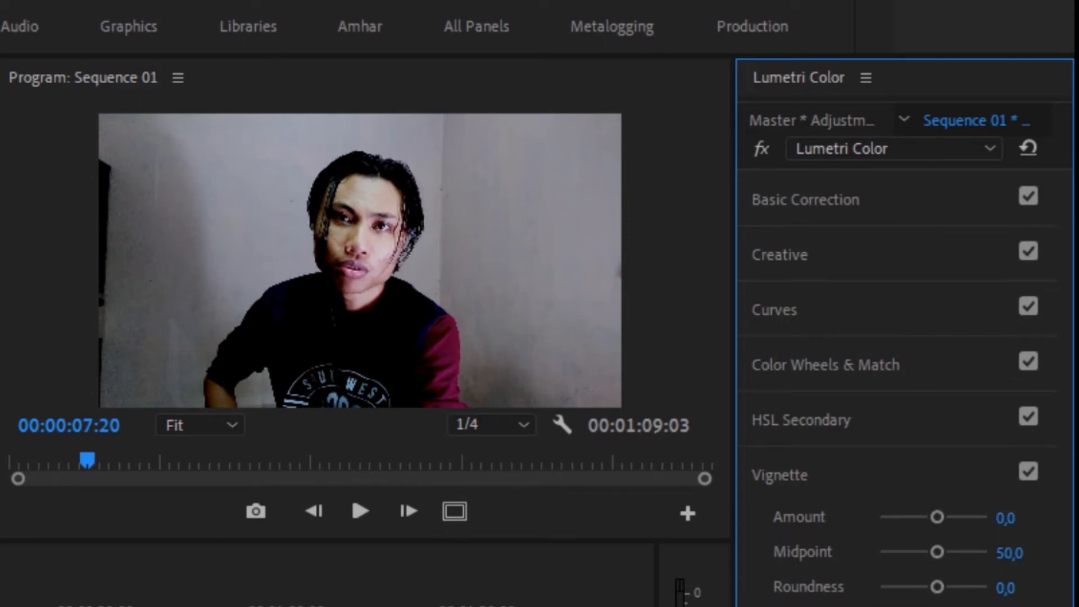
{"action": "left_click_drag", "start_coordinate": [939, 518], "coordinate": [964, 517]}
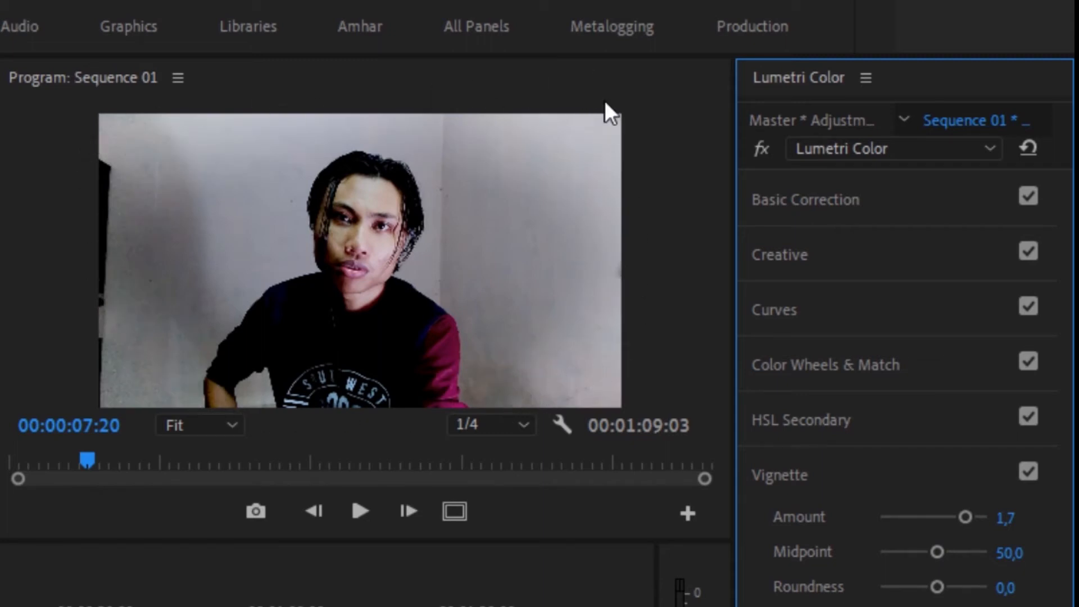
{"action": "left_click_drag", "start_coordinate": [966, 517], "coordinate": [908, 518]}
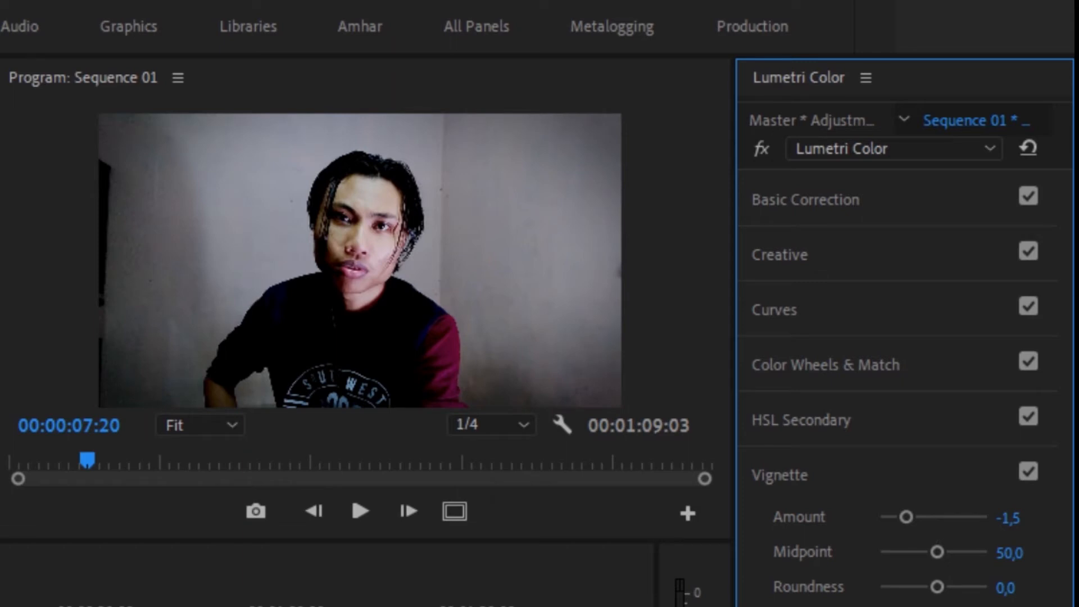
Step: Expand the Basic Correction settings and reselect the adjustment layer on track V2
{"action": "left_click", "coordinate": [836, 201]}
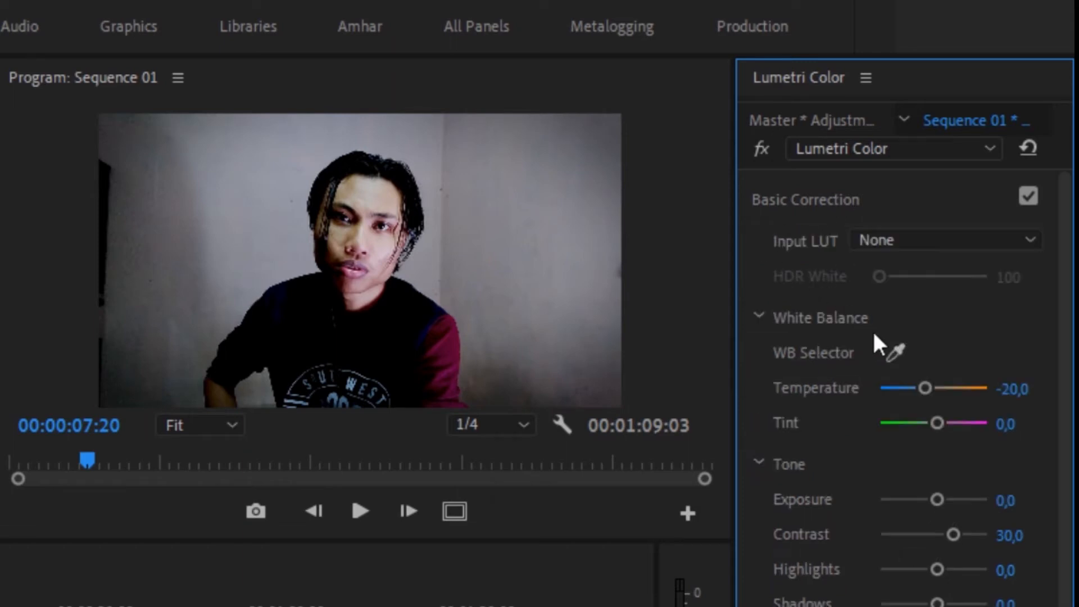
{"action": "scroll", "coordinate": [880, 441], "scroll_direction": "down", "scroll_amount": 4}
{"action": "scroll", "coordinate": [882, 449], "scroll_direction": "up", "scroll_amount": 4}
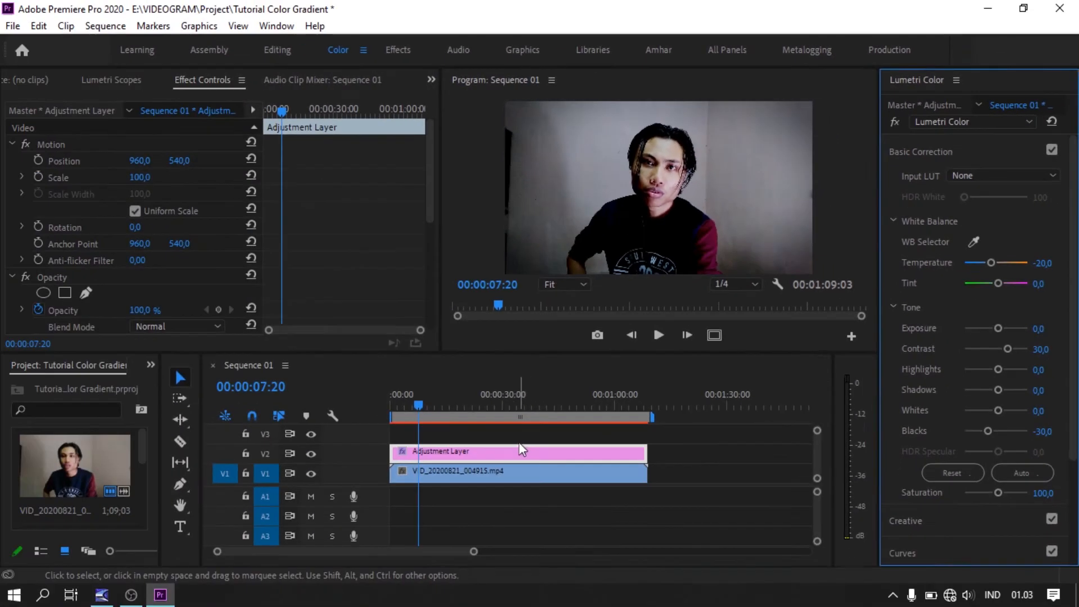
{"action": "left_click", "coordinate": [519, 436]}
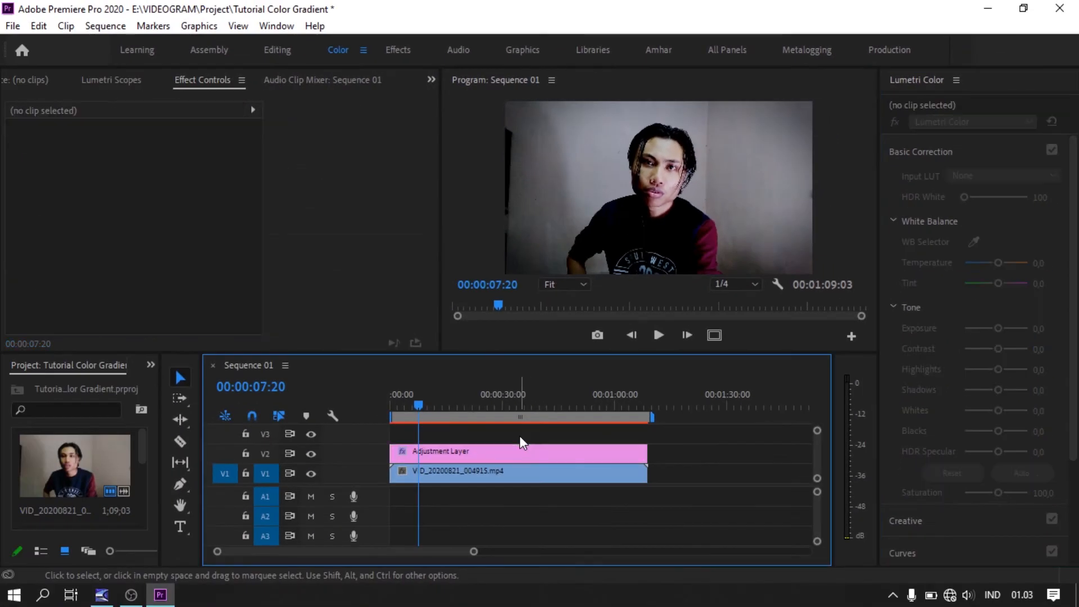
{"action": "left_click", "coordinate": [508, 457]}
{"action": "left_click", "coordinate": [527, 474]}
{"action": "left_click", "coordinate": [527, 431]}
{"action": "left_click", "coordinate": [545, 451]}
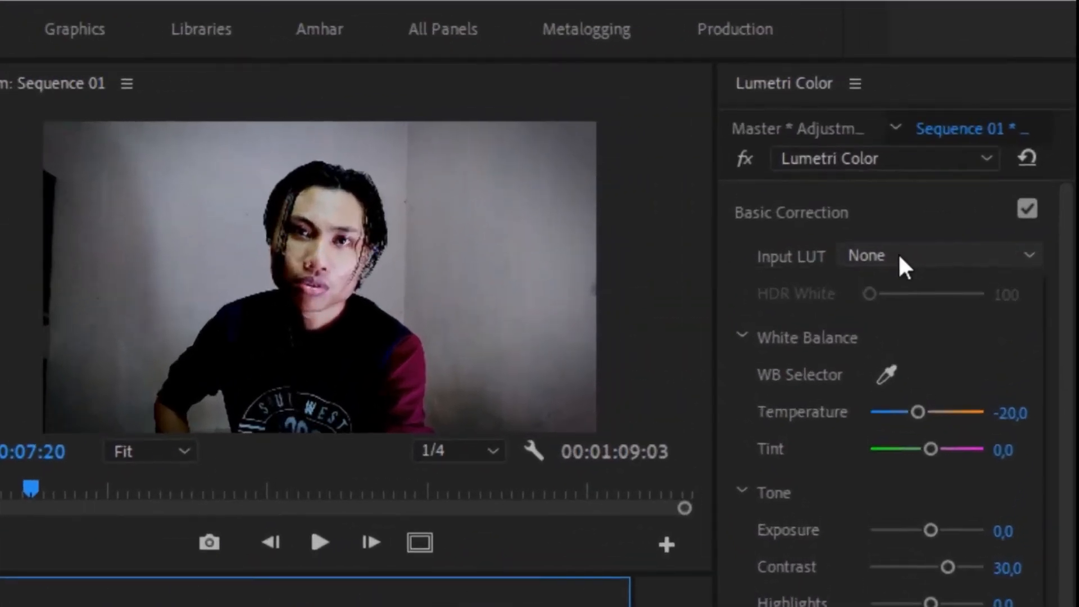
Step: Load SamKolder 1.cube from the Sam Kolder LUT PACK folder on drive F: as the adjustment layer's Input LUT
{"action": "left_click", "coordinate": [980, 178]}
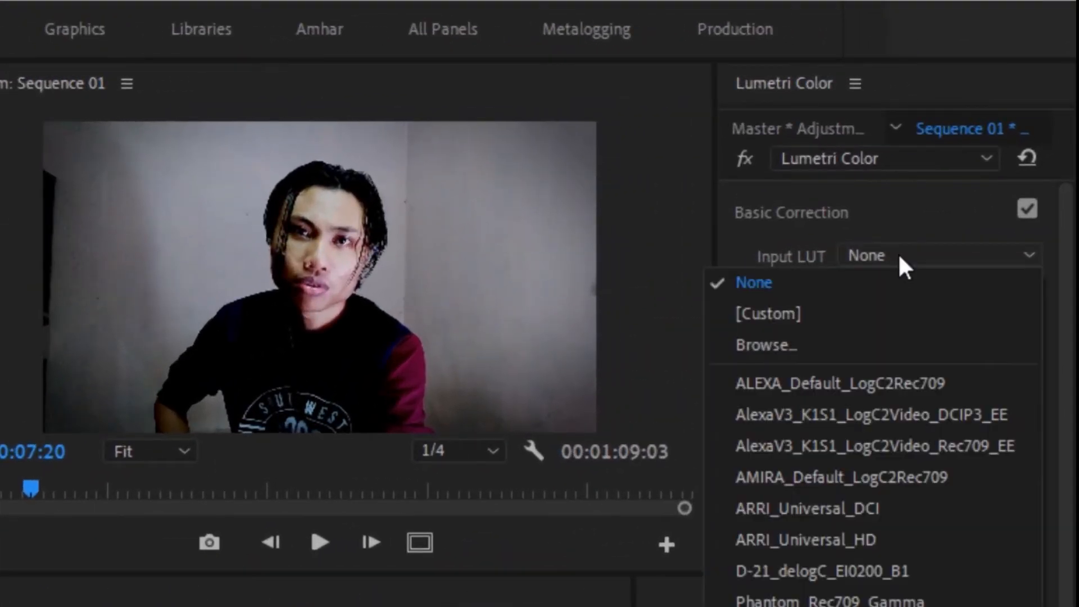
{"action": "left_click", "coordinate": [834, 344]}
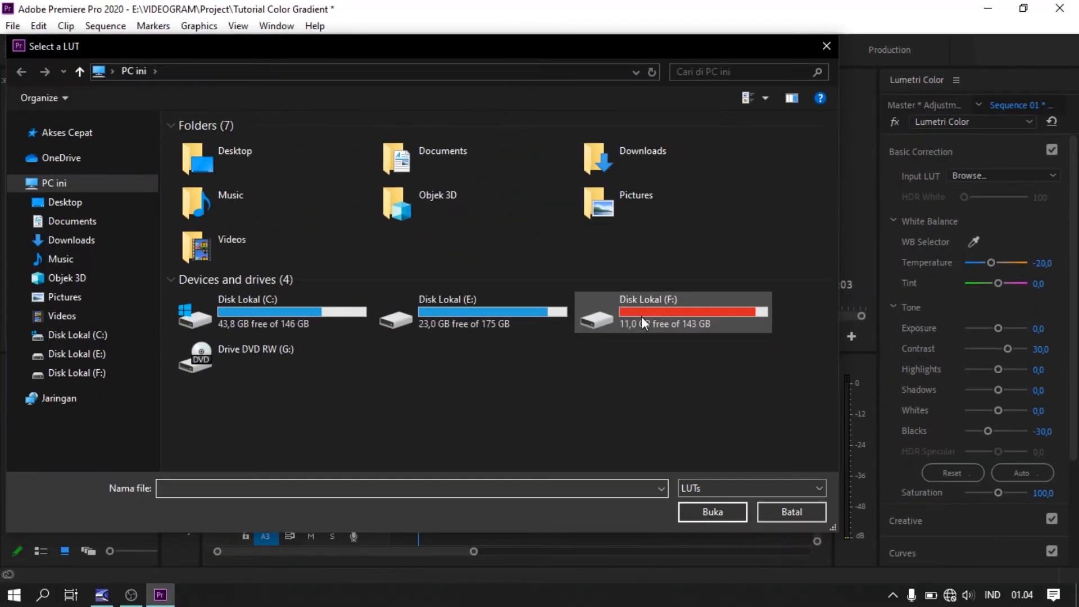
{"action": "double_click", "coordinate": [290, 508]}
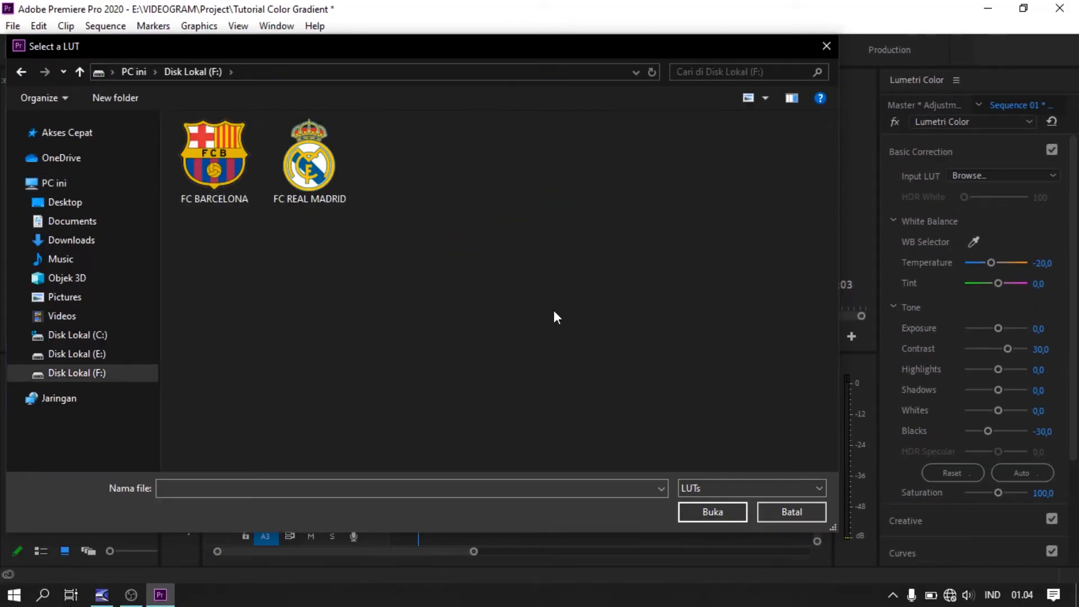
{"action": "key", "text": "alt+Up"}
{"action": "double_click", "coordinate": [622, 309]}
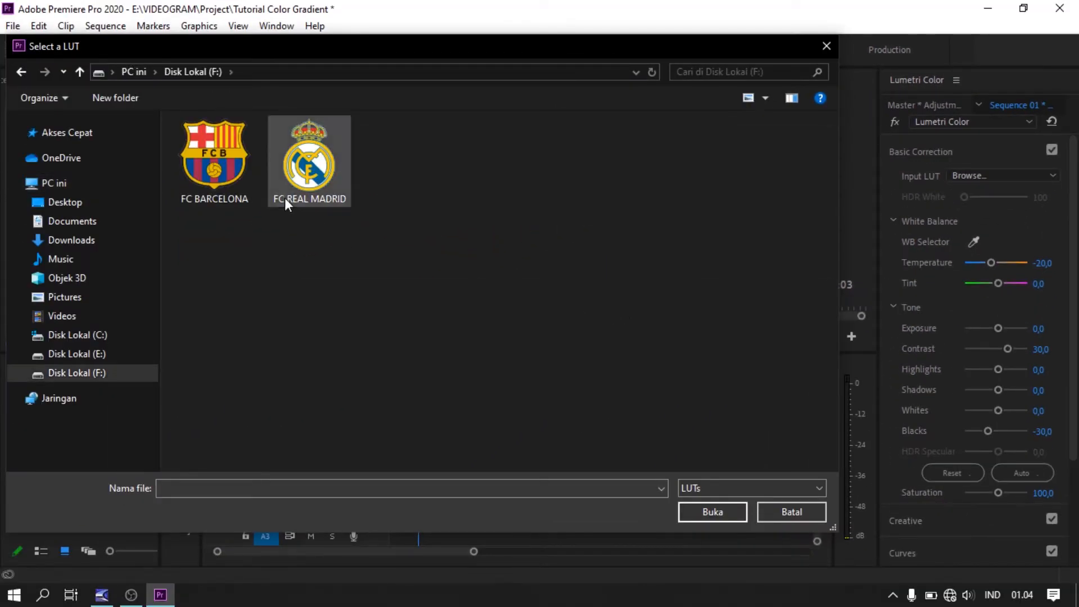
{"action": "double_click", "coordinate": [282, 194]}
{"action": "double_click", "coordinate": [248, 171]}
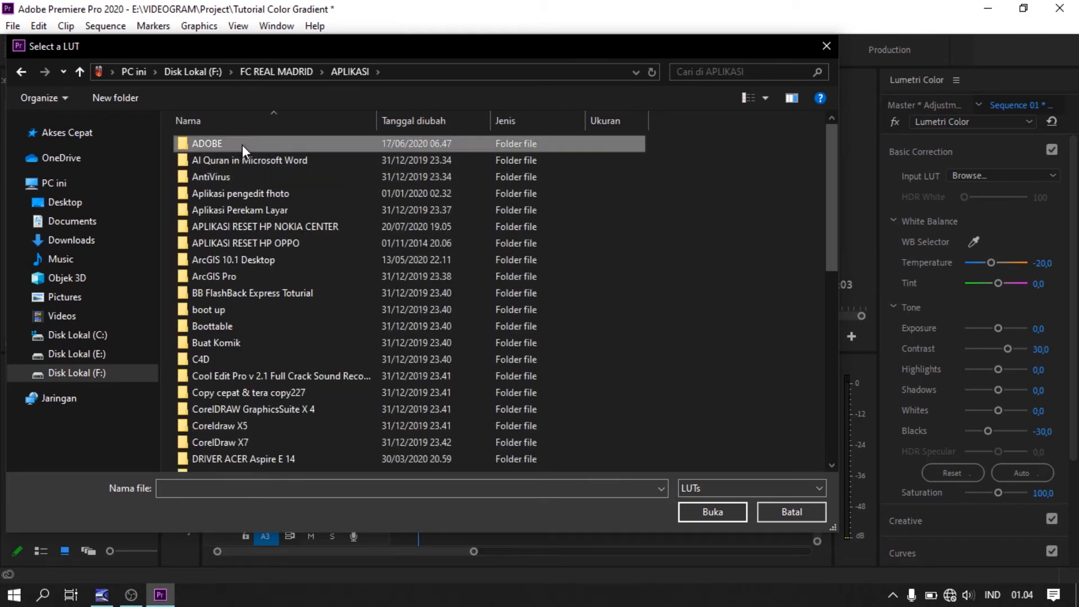
{"action": "double_click", "coordinate": [242, 145]}
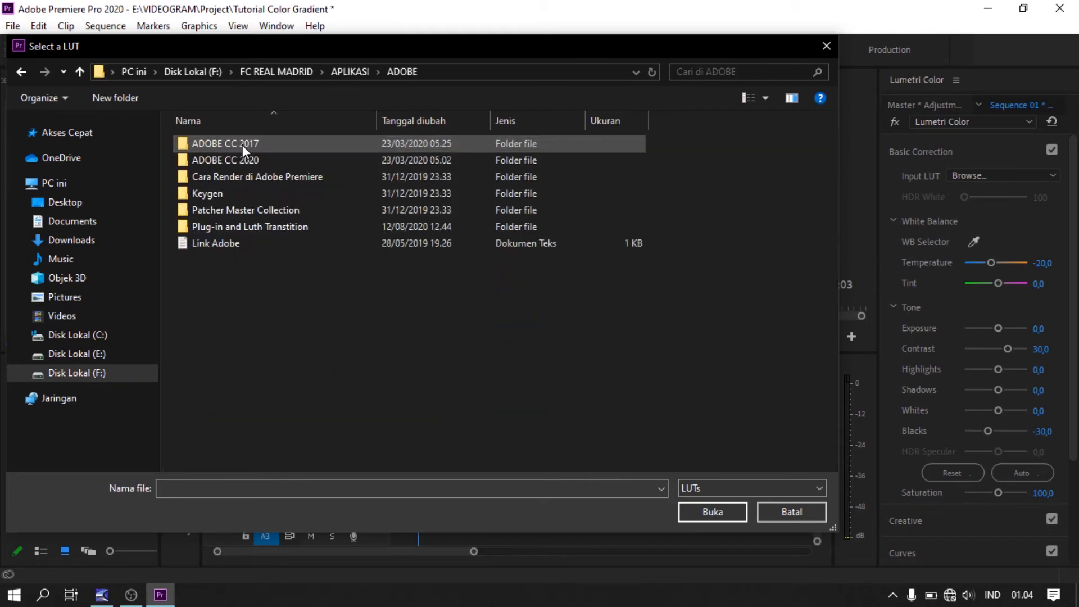
{"action": "double_click", "coordinate": [287, 224]}
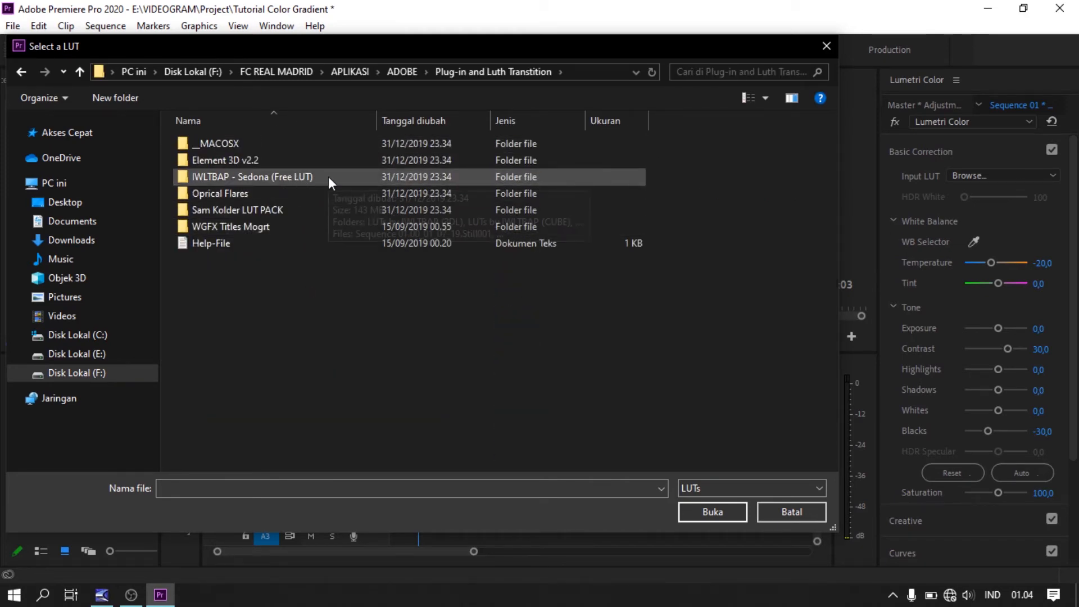
{"action": "double_click", "coordinate": [326, 209]}
{"action": "left_click", "coordinate": [312, 147]}
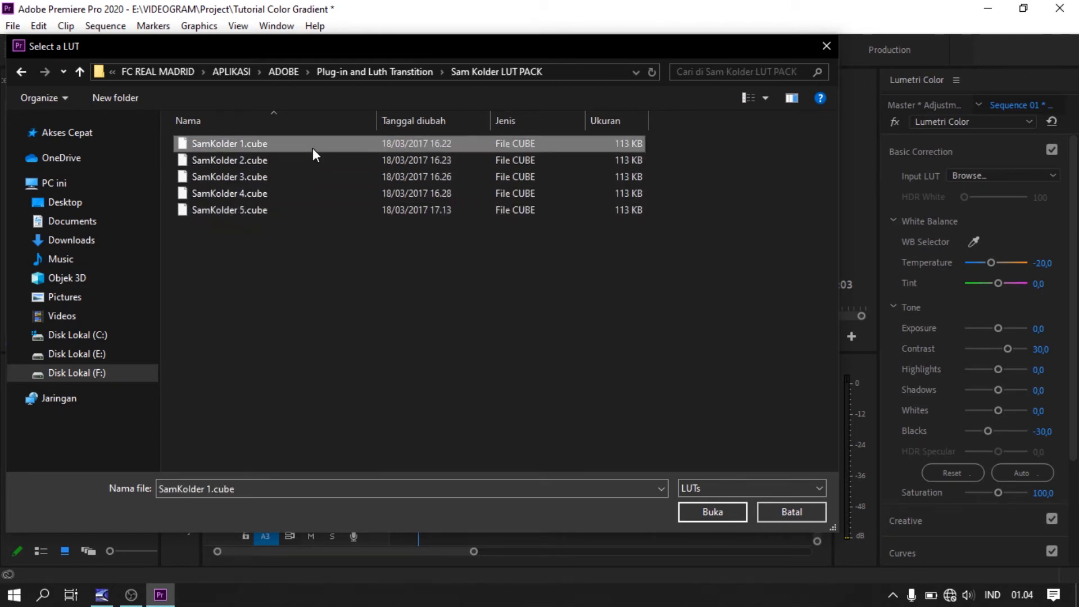
{"action": "left_click", "coordinate": [715, 507]}
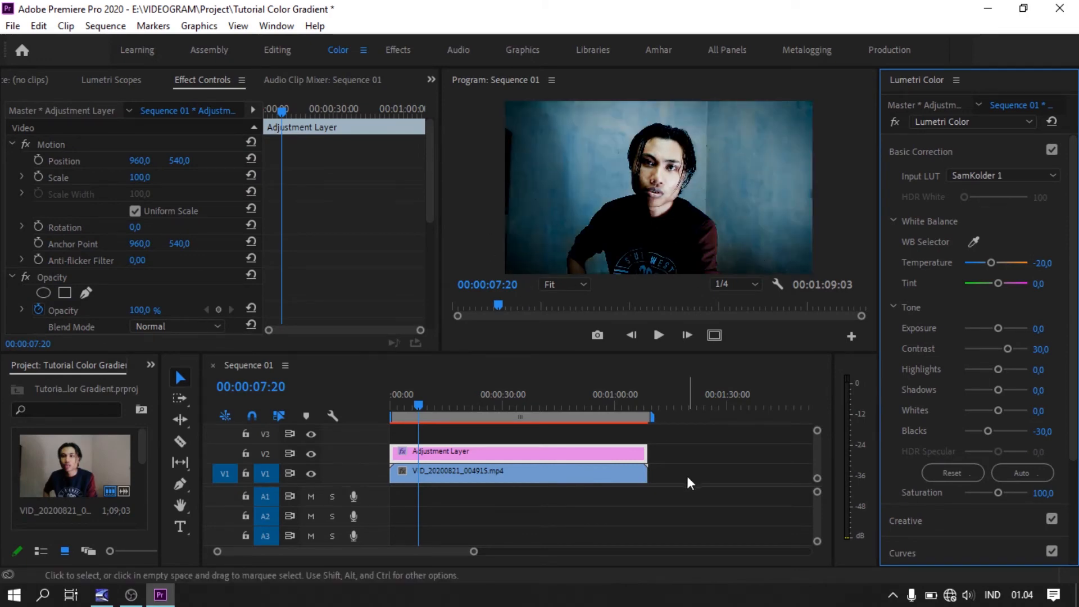
Step: Replace the adjustment layer's Input LUT with SamKolder 2.cube
{"action": "left_click_drag", "start_coordinate": [1073, 272], "coordinate": [1073, 157]}
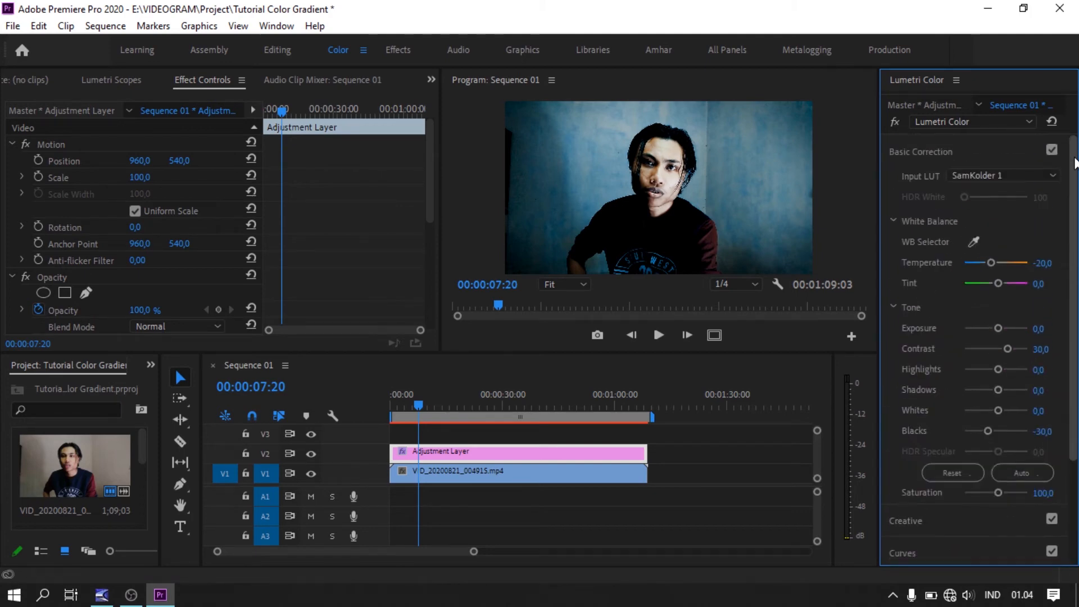
{"action": "left_click", "coordinate": [1011, 174]}
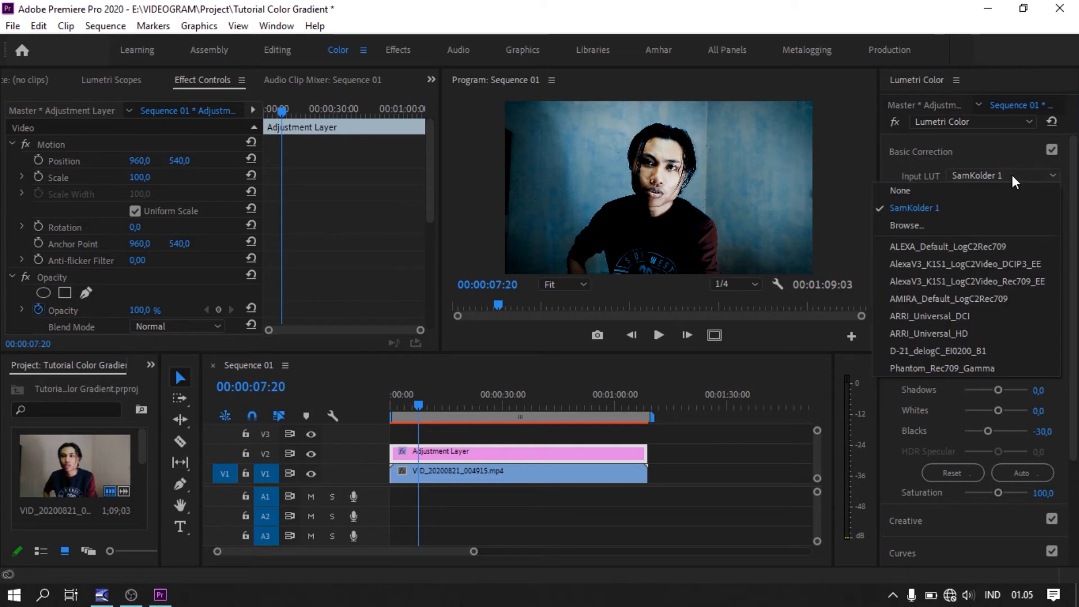
{"action": "left_click", "coordinate": [948, 222]}
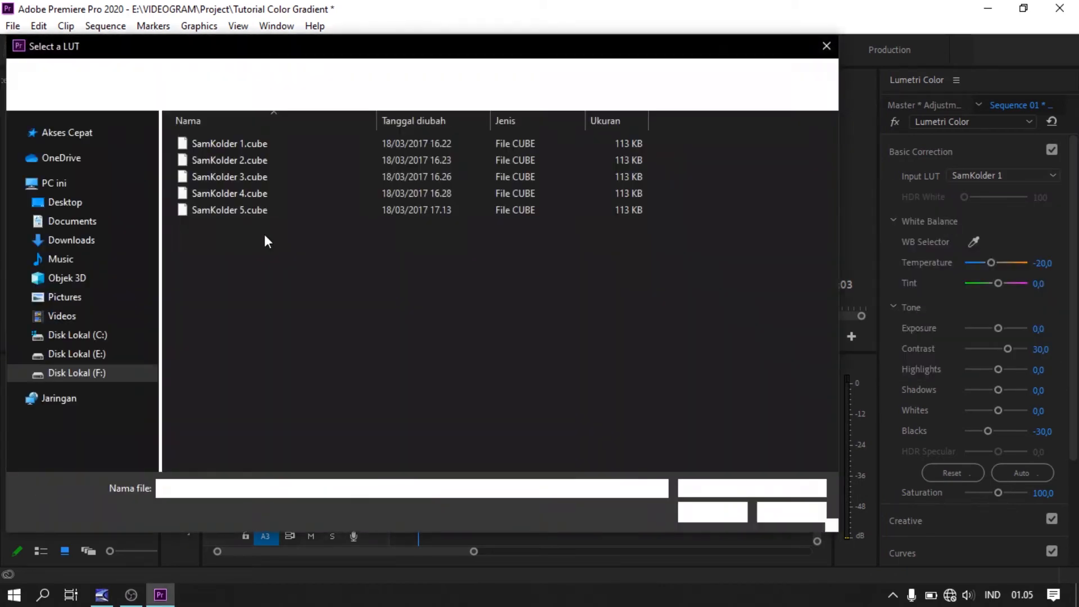
{"action": "left_click", "coordinate": [258, 161]}
{"action": "left_click", "coordinate": [710, 511]}
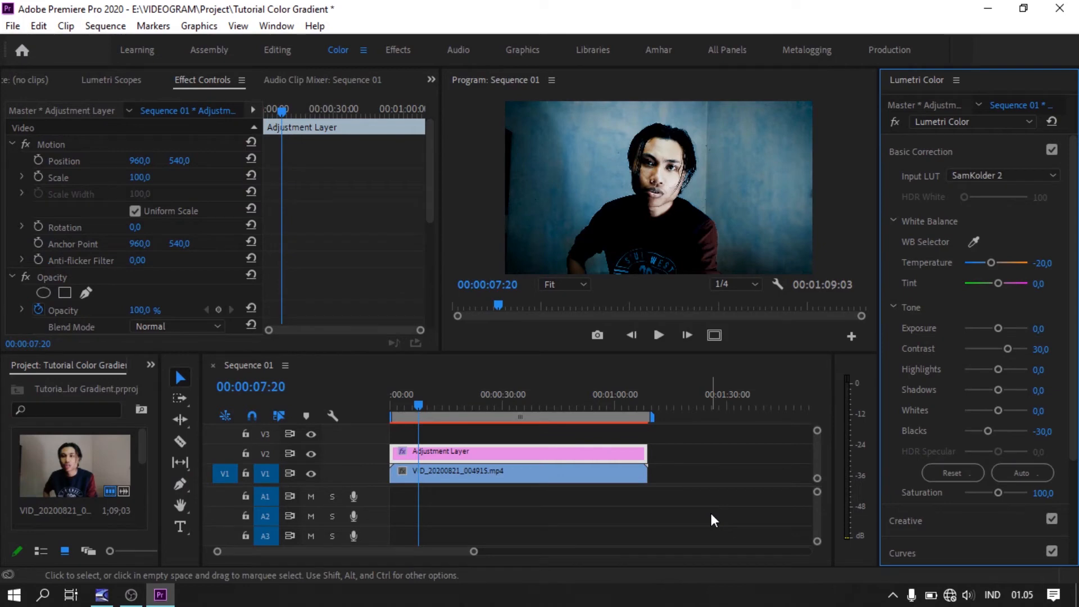
Step: Load SamKolder 5.cube as the adjustment layer's Input LUT
{"action": "left_click", "coordinate": [965, 173]}
{"action": "left_click", "coordinate": [922, 229]}
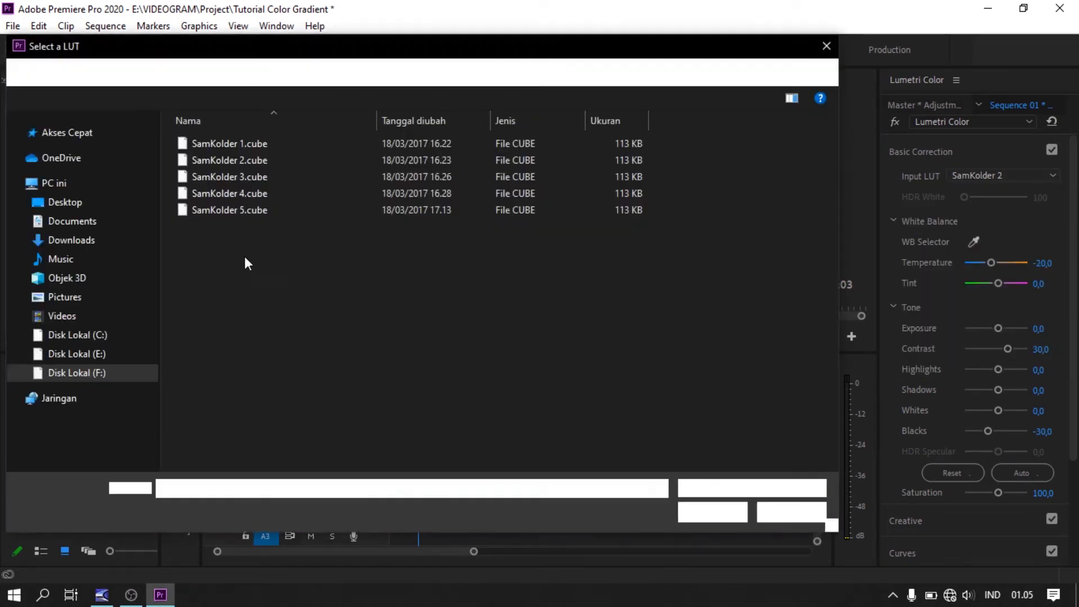
{"action": "left_click", "coordinate": [243, 210]}
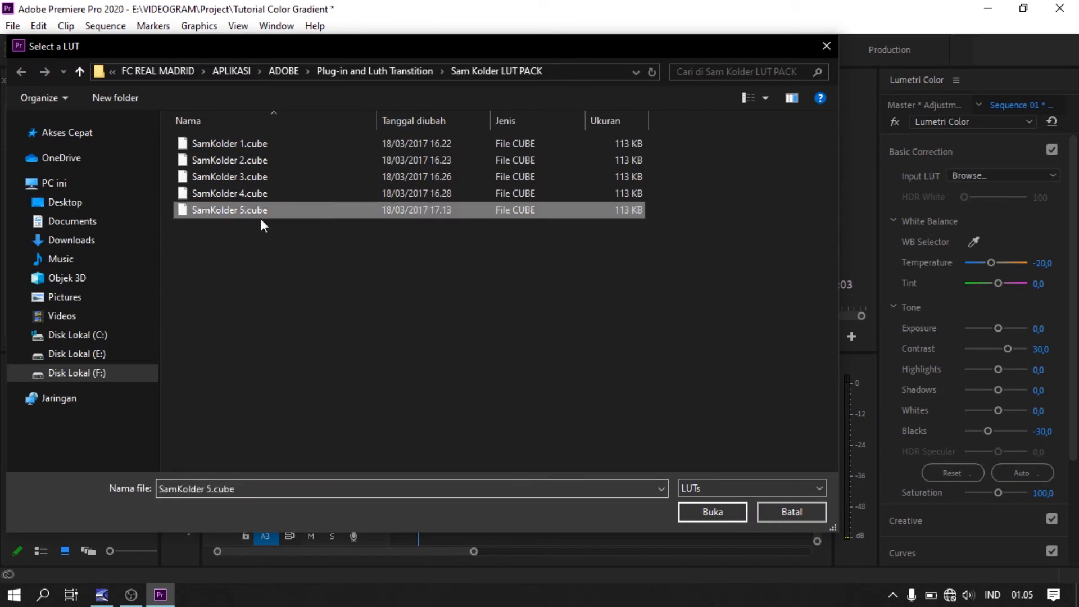
{"action": "left_click", "coordinate": [712, 512]}
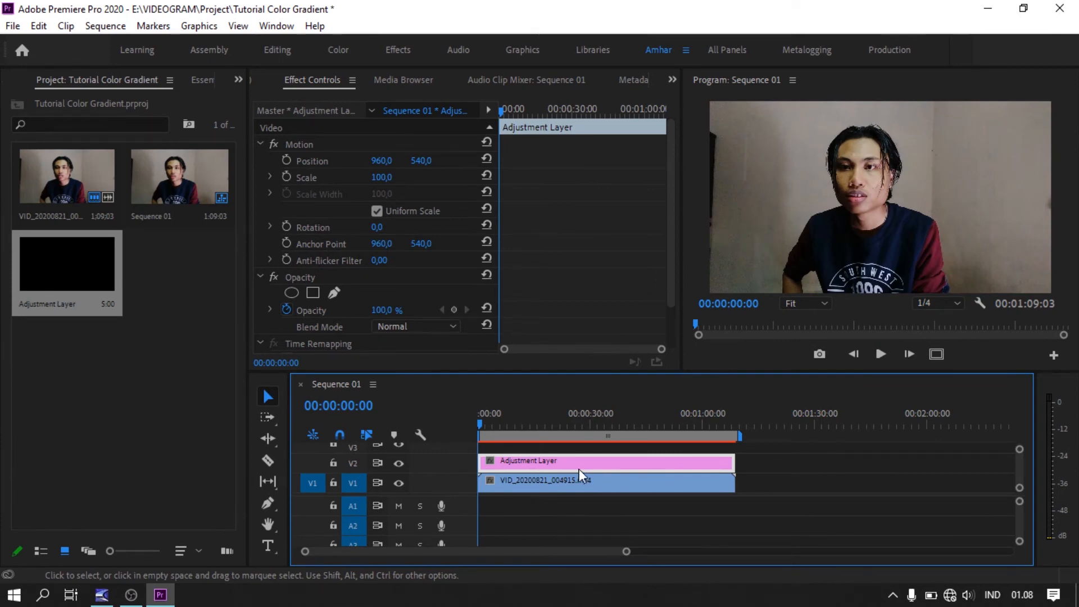
Step: Move the adjustment layer off the video clip and back to the start of the sequence
{"action": "left_click_drag", "start_coordinate": [679, 463], "coordinate": [904, 463]}
{"action": "left_click", "coordinate": [548, 483]}
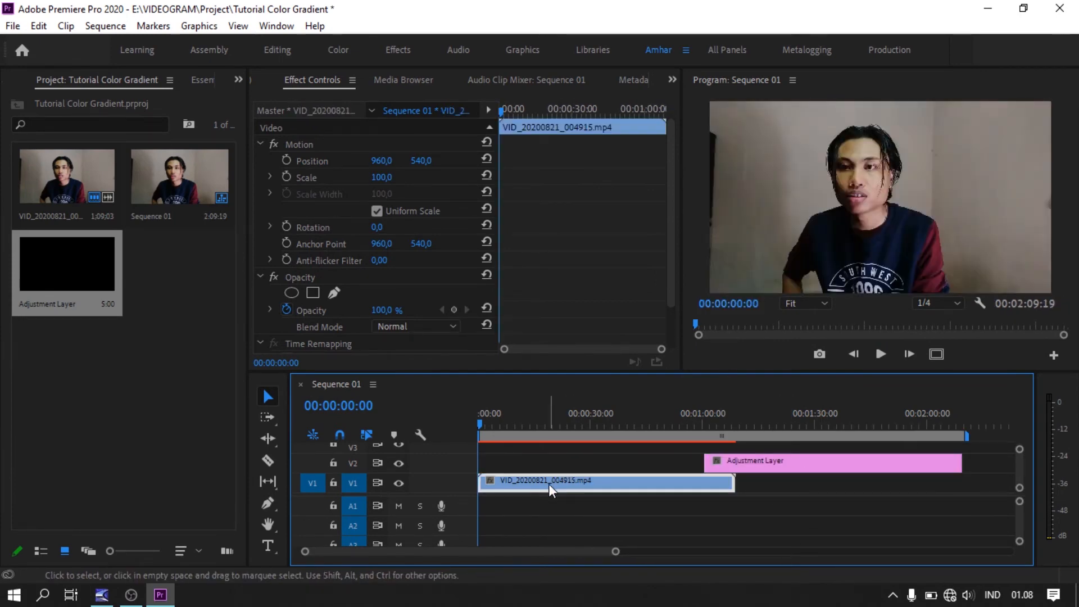
{"action": "left_click_drag", "start_coordinate": [760, 463], "coordinate": [522, 461]}
Step: Place the playhead at 00:00:15:00 and shift the adjustment layer along V2 to start about 50 seconds in
{"action": "left_click_drag", "start_coordinate": [480, 423], "coordinate": [547, 423]}
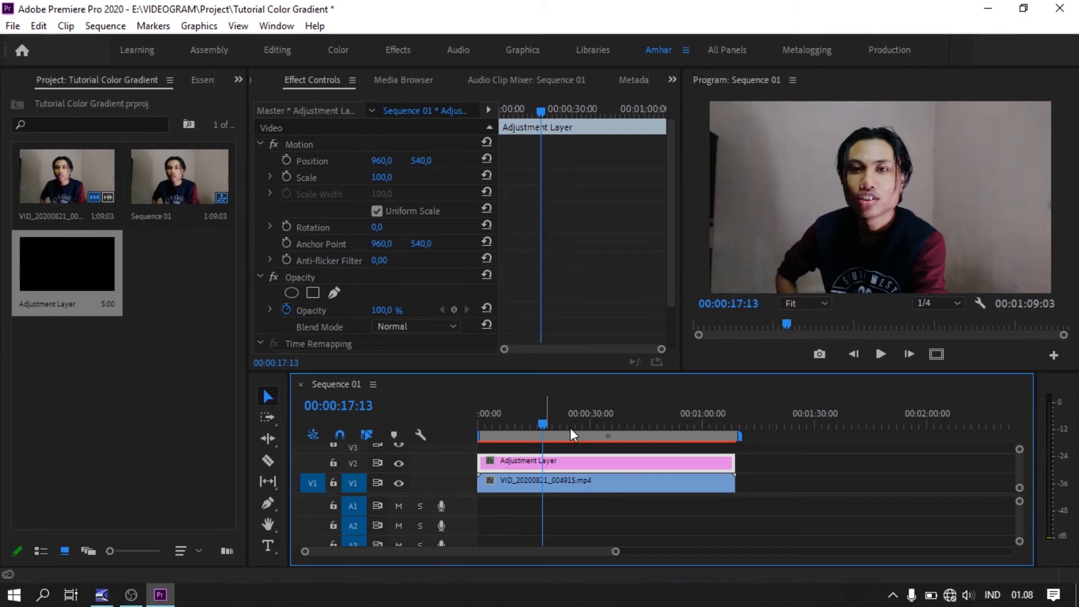
{"action": "mouse_move", "coordinate": [537, 460]}
{"action": "left_mouse_down"}
{"action": "mouse_move", "coordinate": [639, 461]}
{"action": "mouse_move", "coordinate": [559, 458]}
{"action": "left_mouse_up"}
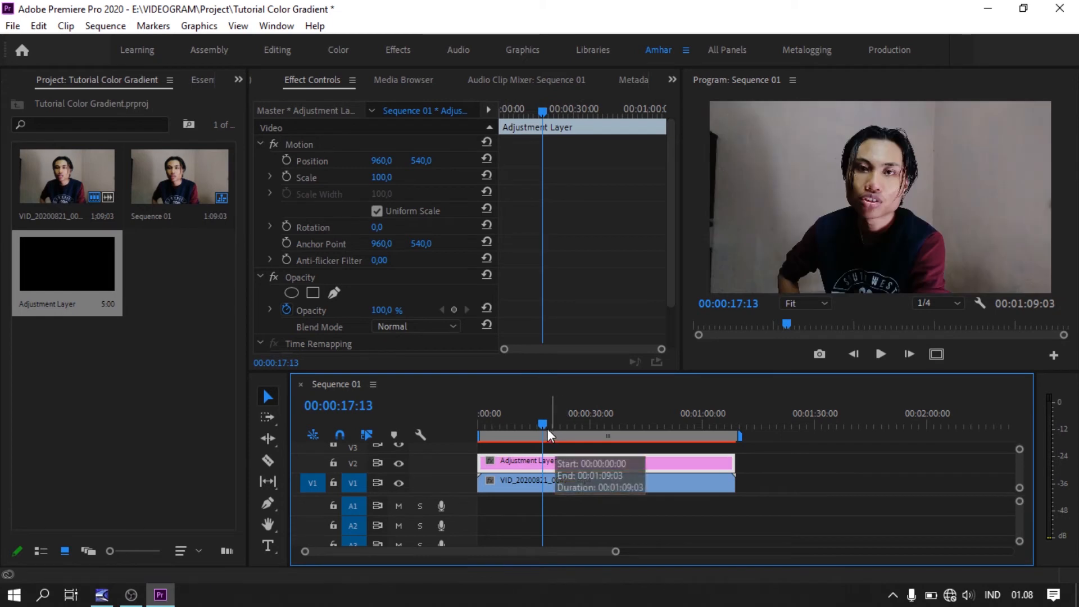
{"action": "left_click_drag", "start_coordinate": [506, 422], "coordinate": [530, 424]}
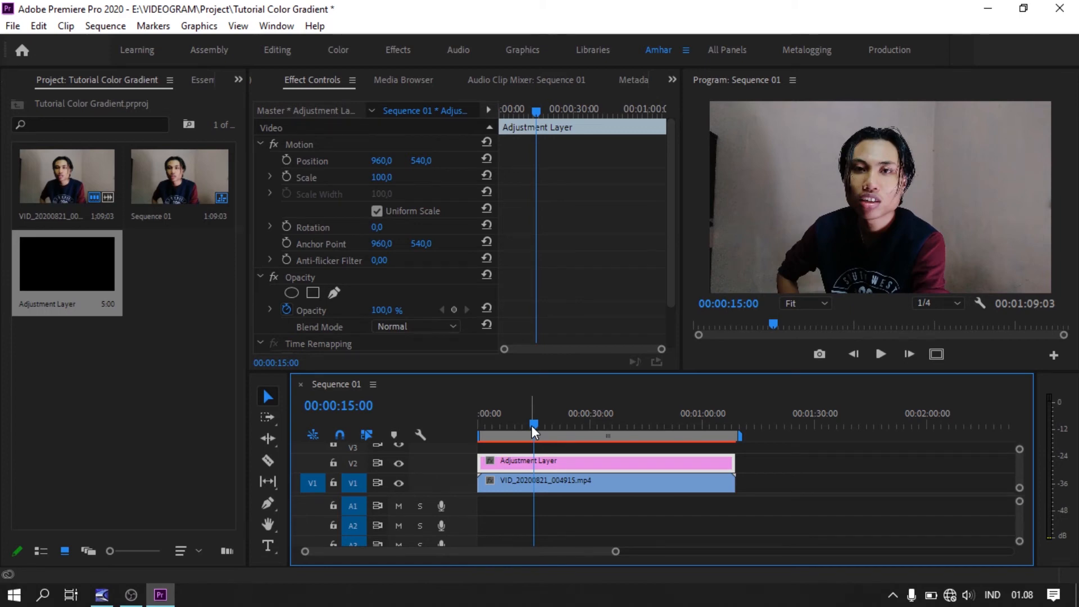
{"action": "left_click_drag", "start_coordinate": [552, 465], "coordinate": [735, 469]}
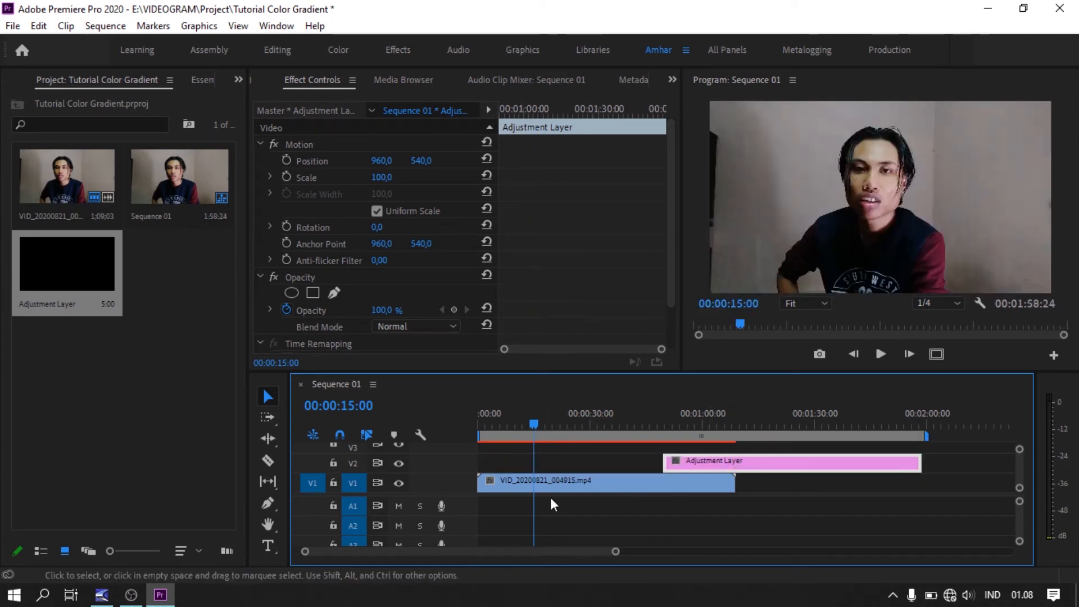
Step: Apply the Lumetri Color effect directly to the clip VID_20200821_004915.mp4 and expand its Basic Correction settings
{"action": "left_click", "coordinate": [548, 482]}
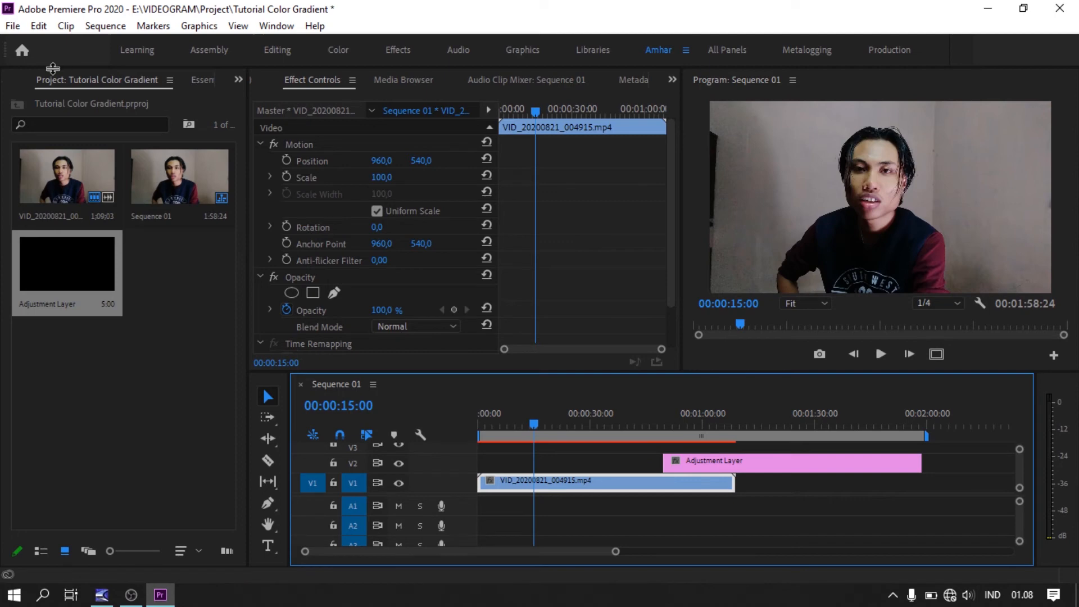
{"action": "key", "text": "shift+7"}
{"action": "left_click", "coordinate": [58, 100]}
{"action": "type", "text": "lumetri"}
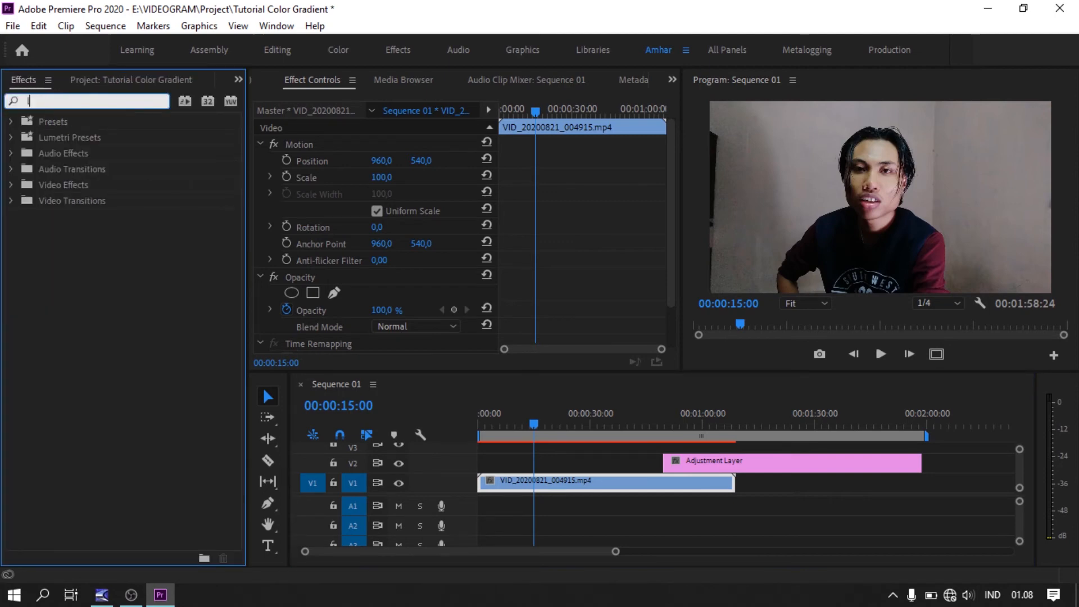
{"action": "type", "text": " col"}
{"action": "left_click_drag", "start_coordinate": [84, 216], "coordinate": [554, 228]}
{"action": "left_click", "coordinate": [270, 225]}
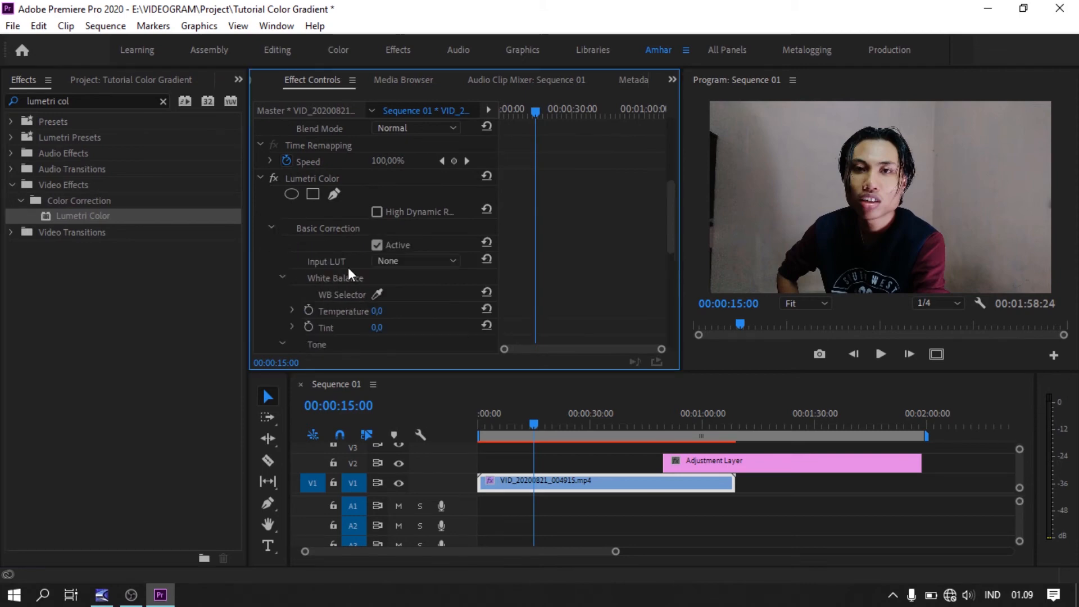
Step: Set the clip's Lumetri Tone values to Contrast 55, Highlights 31, Shadows 33, Whites 29 and Blacks 23
{"action": "scroll", "coordinate": [402, 304], "scroll_direction": "down", "scroll_amount": 5}
{"action": "left_click_drag", "start_coordinate": [376, 284], "coordinate": [390, 349]}
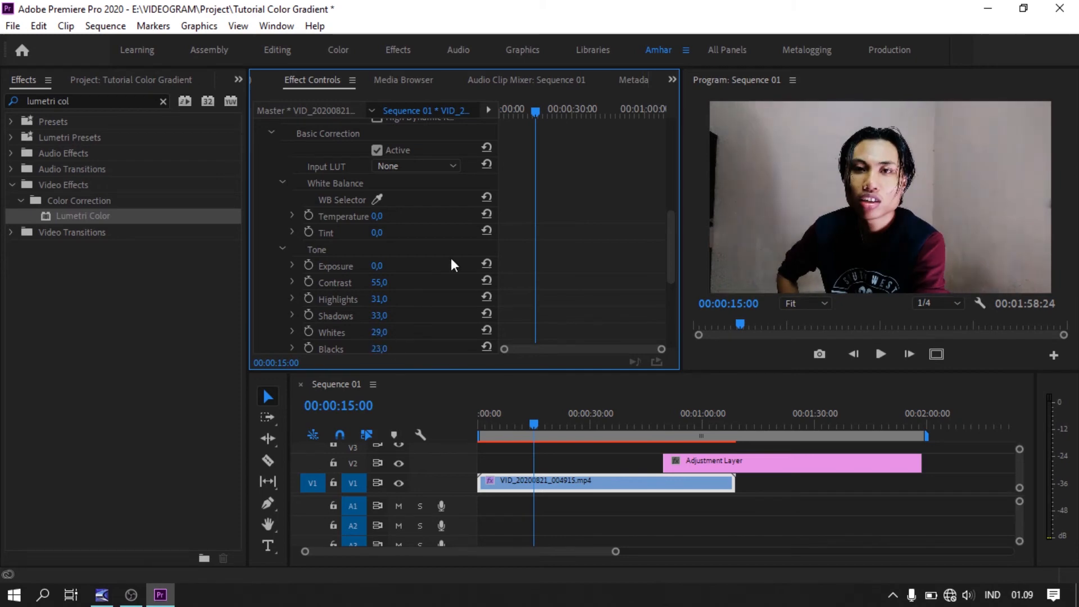
{"action": "scroll", "coordinate": [436, 270], "scroll_direction": "down", "scroll_amount": 5}
{"action": "scroll", "coordinate": [473, 265], "scroll_direction": "down", "scroll_amount": 2}
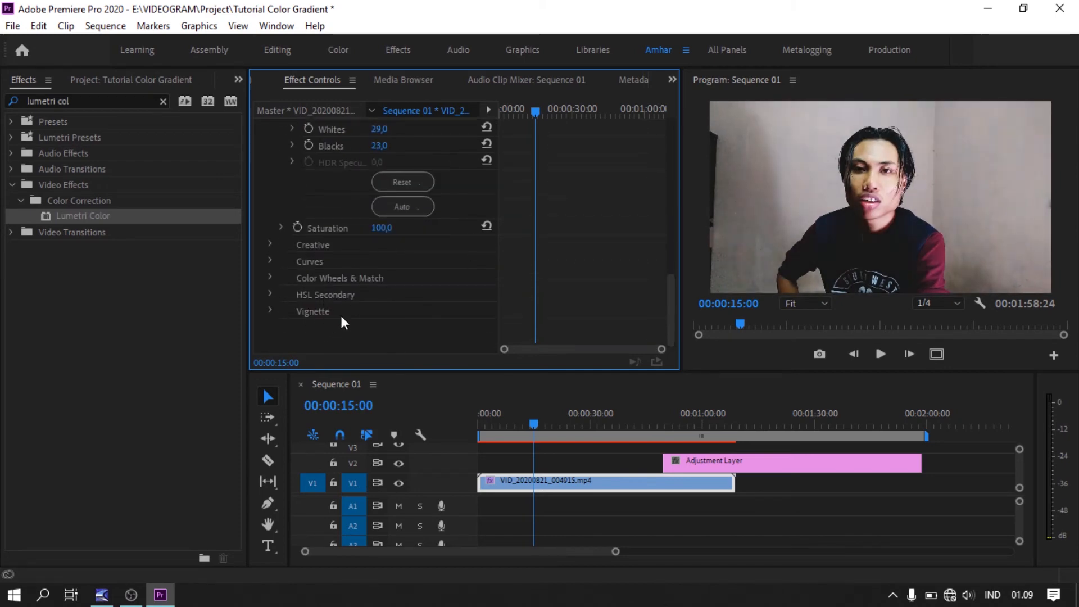
Step: Set the clip's Lumetri Vignette to Amount 1.3, Midpoint 60 and Feather 74
{"action": "left_click", "coordinate": [271, 311]}
{"action": "scroll", "coordinate": [404, 292], "scroll_direction": "down", "scroll_amount": 3}
{"action": "left_click_drag", "start_coordinate": [378, 277], "coordinate": [380, 261]}
{"action": "left_click_drag", "start_coordinate": [377, 310], "coordinate": [391, 311]}
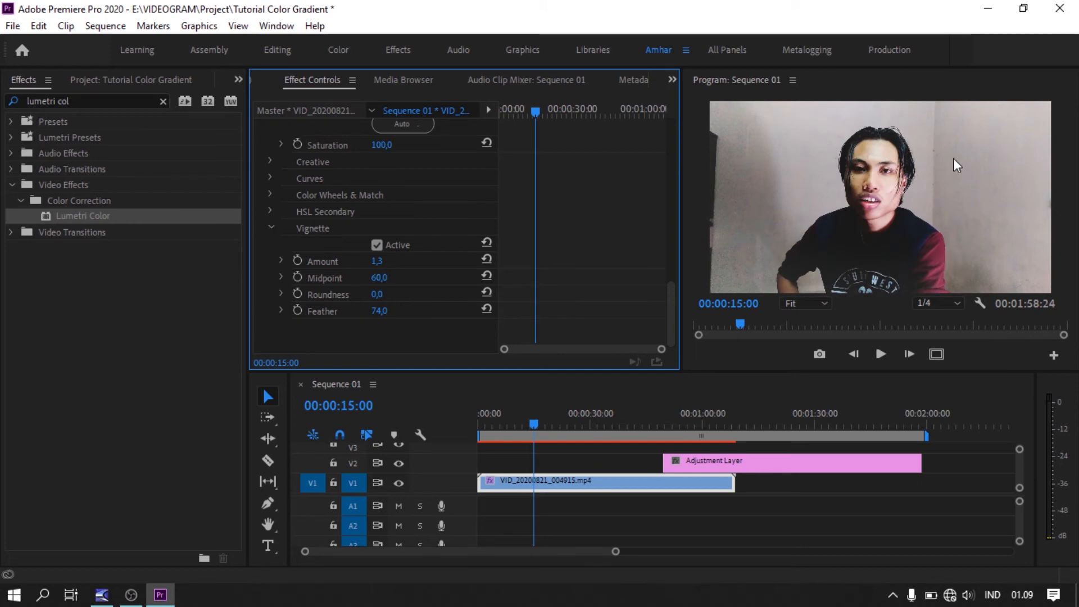
Step: Set the clip's Tone Contrast to 41 and Highlights to 27 in Lumetri Color
{"action": "mouse_move", "coordinate": [673, 301]}
{"action": "left_mouse_down"}
{"action": "mouse_move", "coordinate": [669, 263]}
{"action": "mouse_move", "coordinate": [669, 315]}
{"action": "left_mouse_up"}
{"action": "left_click_drag", "start_coordinate": [673, 296], "coordinate": [667, 217]}
{"action": "left_click_drag", "start_coordinate": [376, 257], "coordinate": [360, 281]}
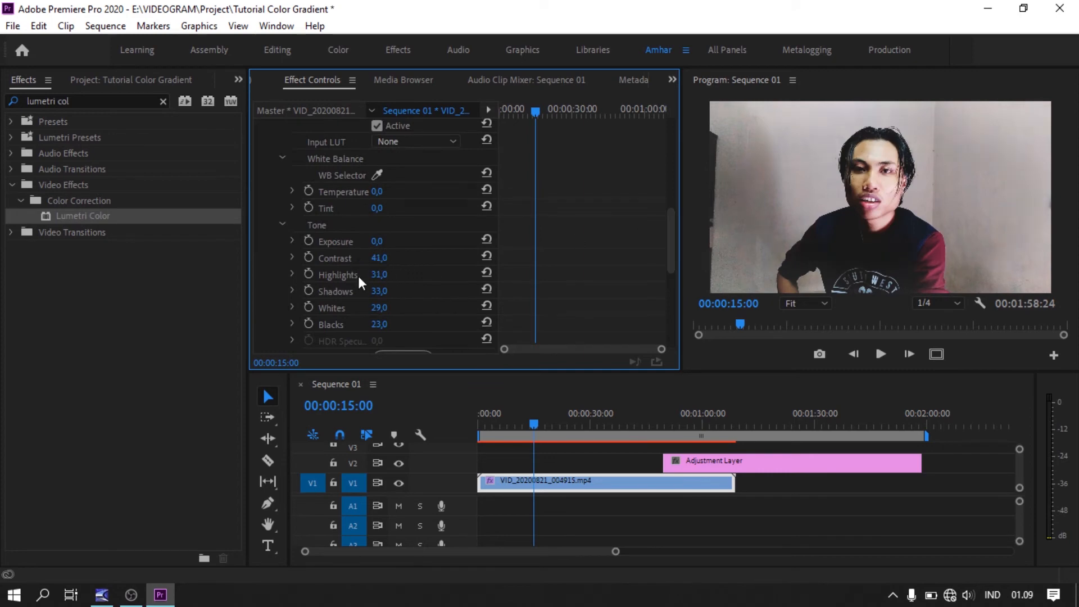
{"action": "left_click", "coordinate": [389, 291]}
{"action": "left_click_drag", "start_coordinate": [672, 269], "coordinate": [675, 217]}
{"action": "scroll", "coordinate": [676, 233], "scroll_direction": "down", "scroll_amount": 5}
Step: Remove the Lumetri Color effect from the video clip and move the adjustment layer back over it at the sequence start
{"action": "left_click", "coordinate": [595, 476]}
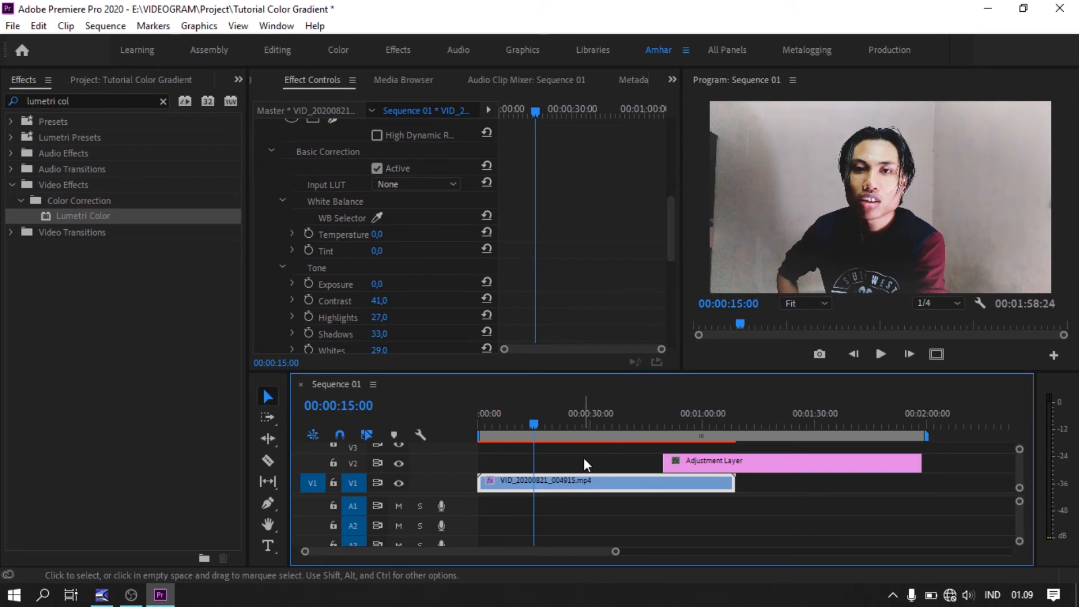
{"action": "left_click", "coordinate": [89, 79]}
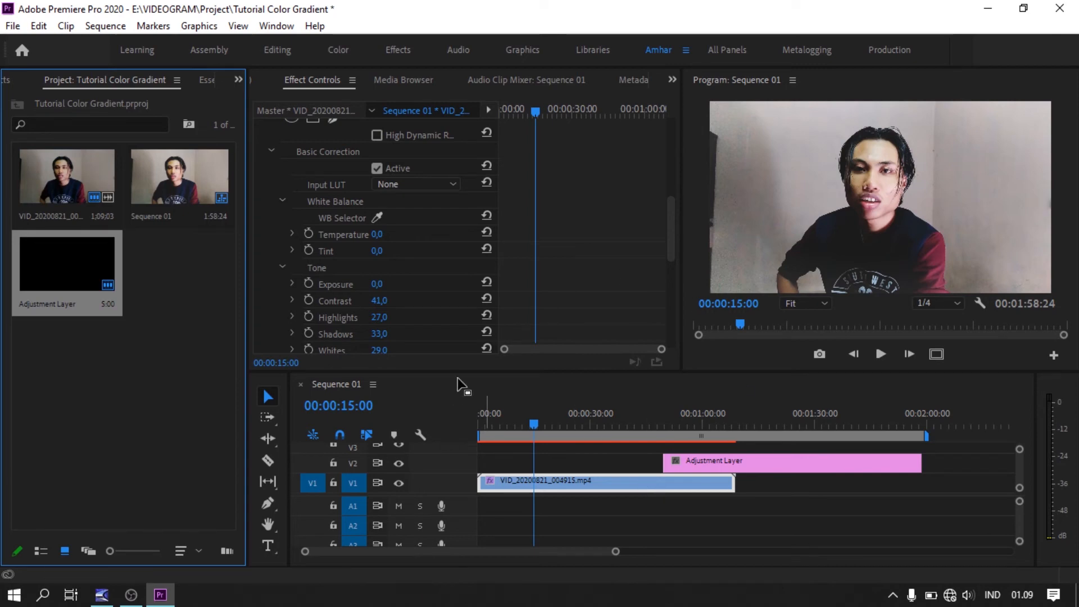
{"action": "left_click", "coordinate": [587, 276]}
{"action": "key", "text": "Delete"}
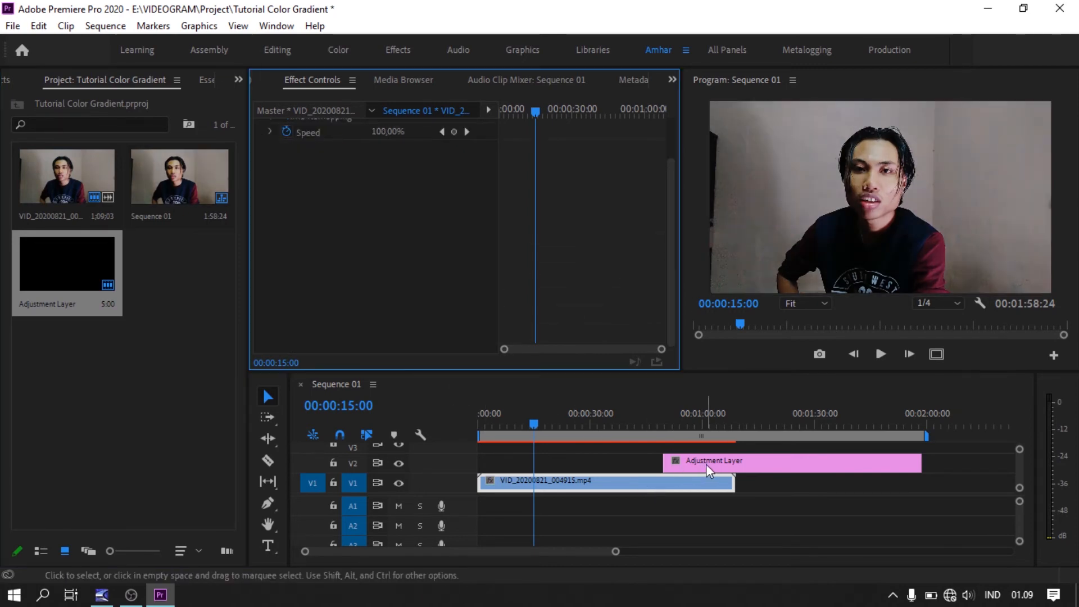
{"action": "left_click_drag", "start_coordinate": [773, 463], "coordinate": [559, 473]}
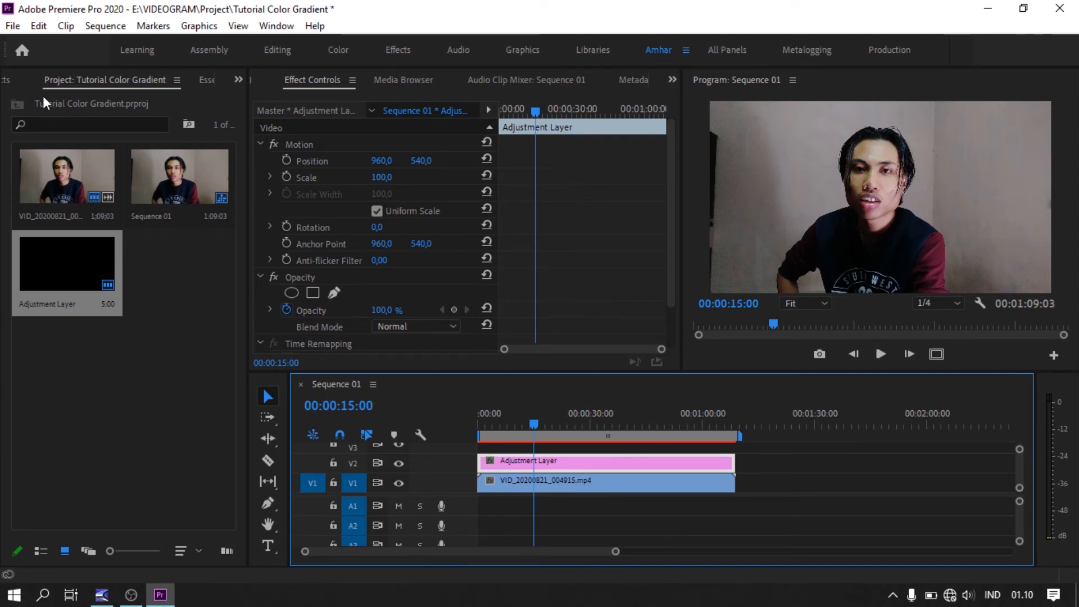
Step: Switch to the Color workspace and set the adjustment layer's Lumetri Temperature to -20 and Contrast to 30
{"action": "left_click", "coordinate": [8, 82]}
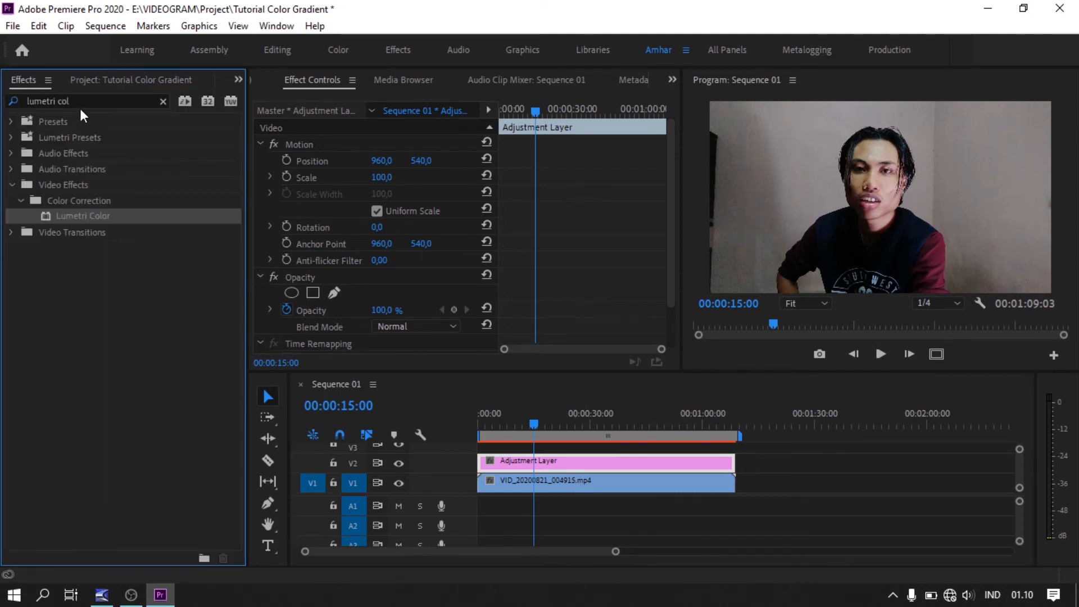
{"action": "left_click_drag", "start_coordinate": [48, 216], "coordinate": [550, 464]}
{"action": "left_click", "coordinate": [343, 51]}
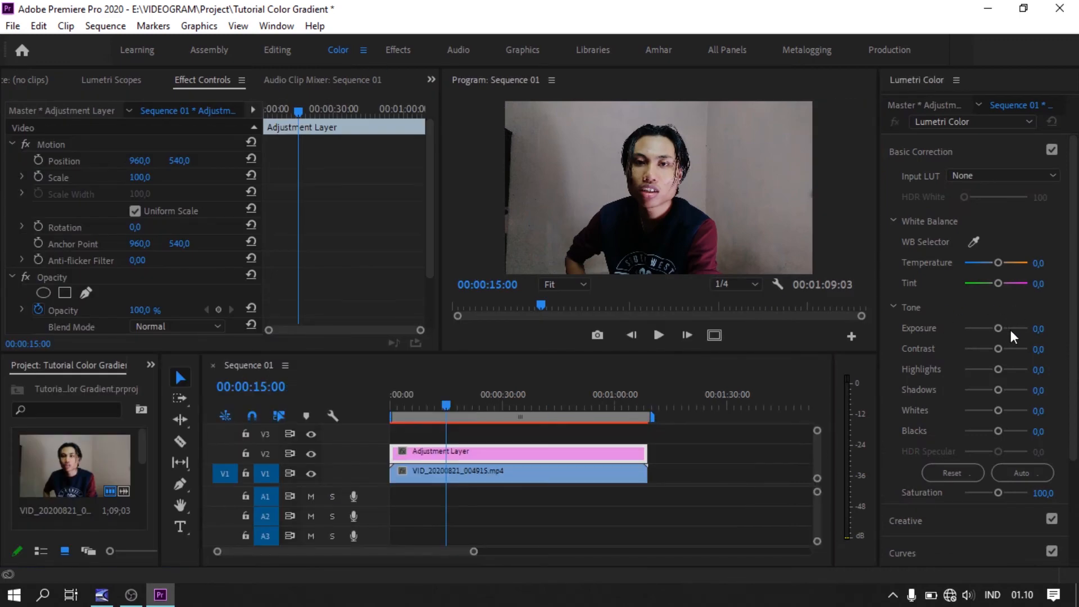
{"action": "left_click", "coordinate": [1035, 330]}
{"action": "left_click", "coordinate": [1050, 354]}
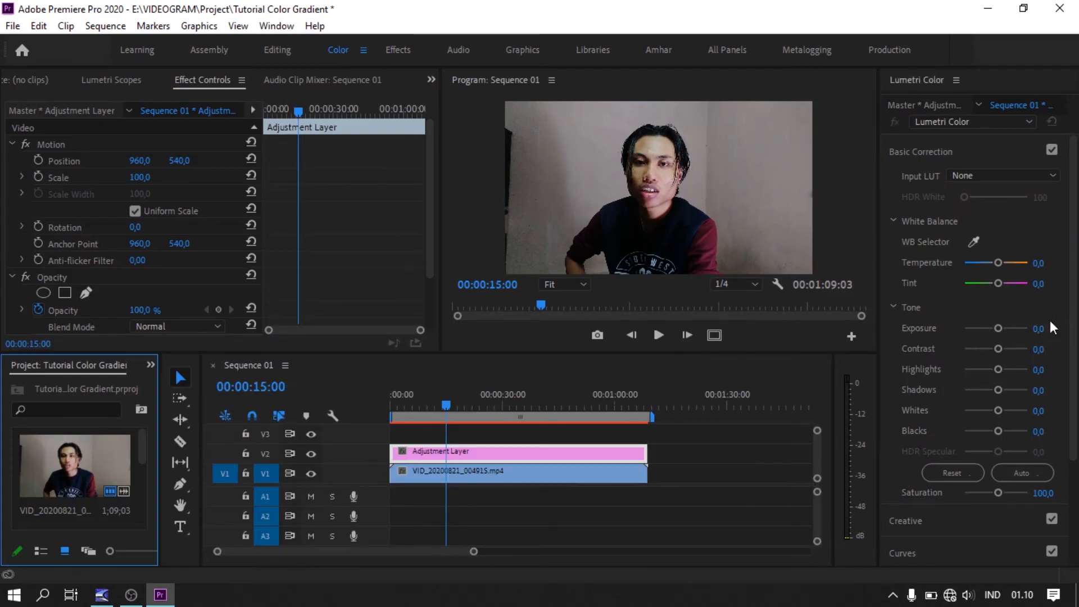
{"action": "left_click", "coordinate": [1039, 263]}
{"action": "type", "text": "-20"}
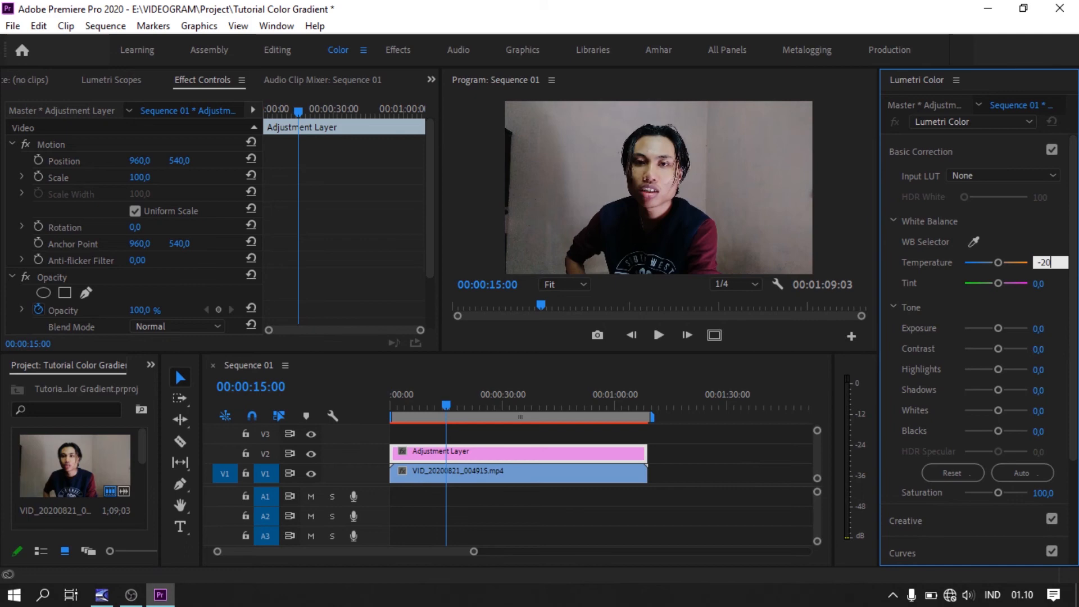
{"action": "left_click", "coordinate": [1021, 349]}
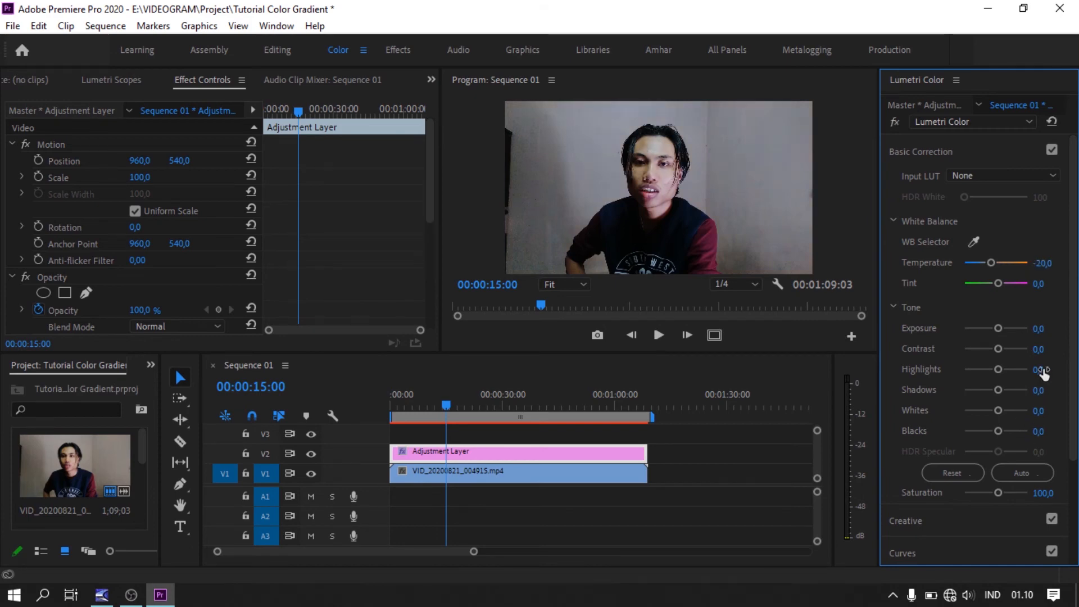
{"action": "type", "text": "30"}
{"action": "key", "text": "Return"}
{"action": "scroll", "coordinate": [955, 477], "scroll_direction": "down", "scroll_amount": 3}
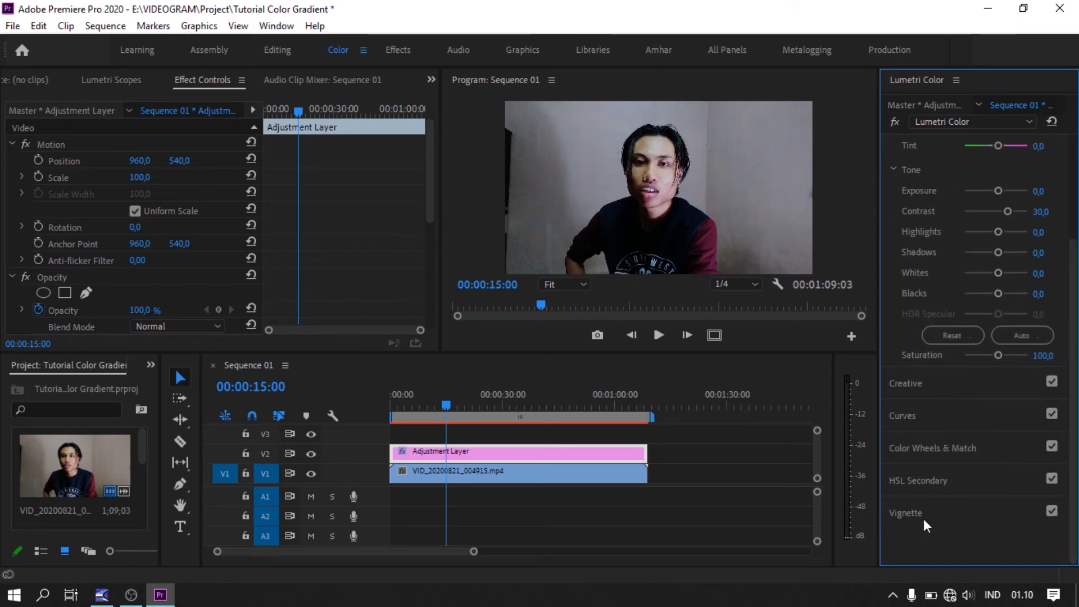
Step: Set the adjustment layer's Vignette Amount to about -1.4 and its Input LUT to AMIRA_Default_LogC2Rec709
{"action": "left_click", "coordinate": [945, 516]}
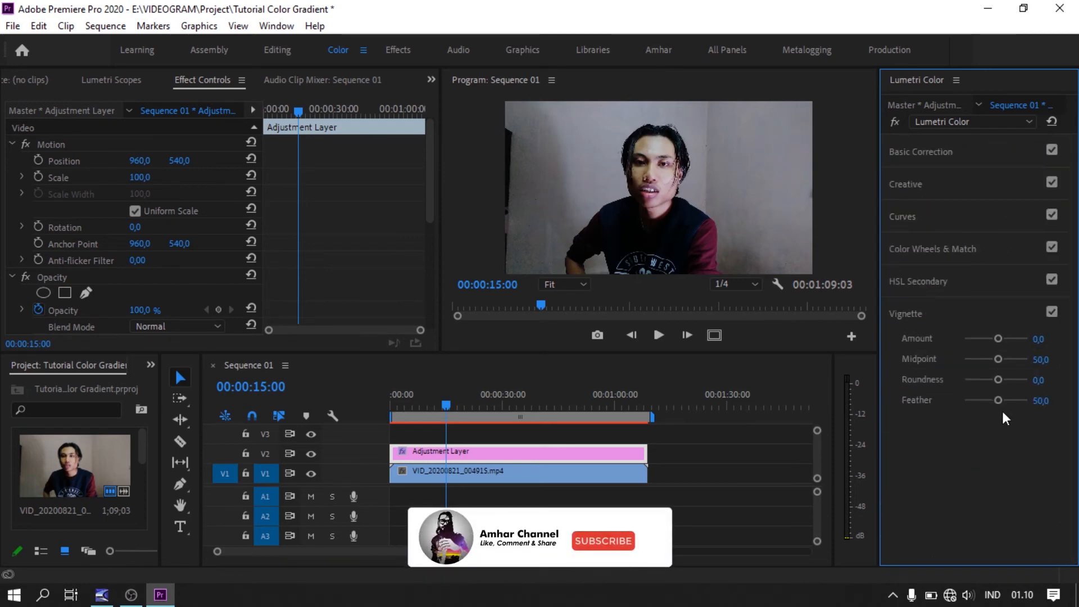
{"action": "left_click_drag", "start_coordinate": [995, 339], "coordinate": [983, 342]}
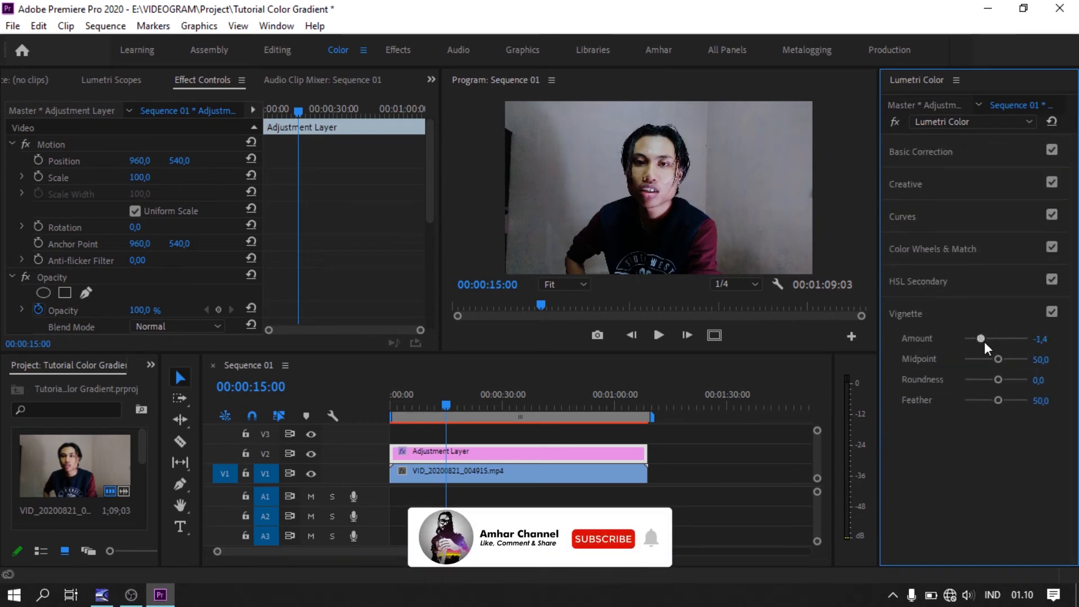
{"action": "left_click", "coordinate": [933, 149]}
{"action": "left_click", "coordinate": [964, 174]}
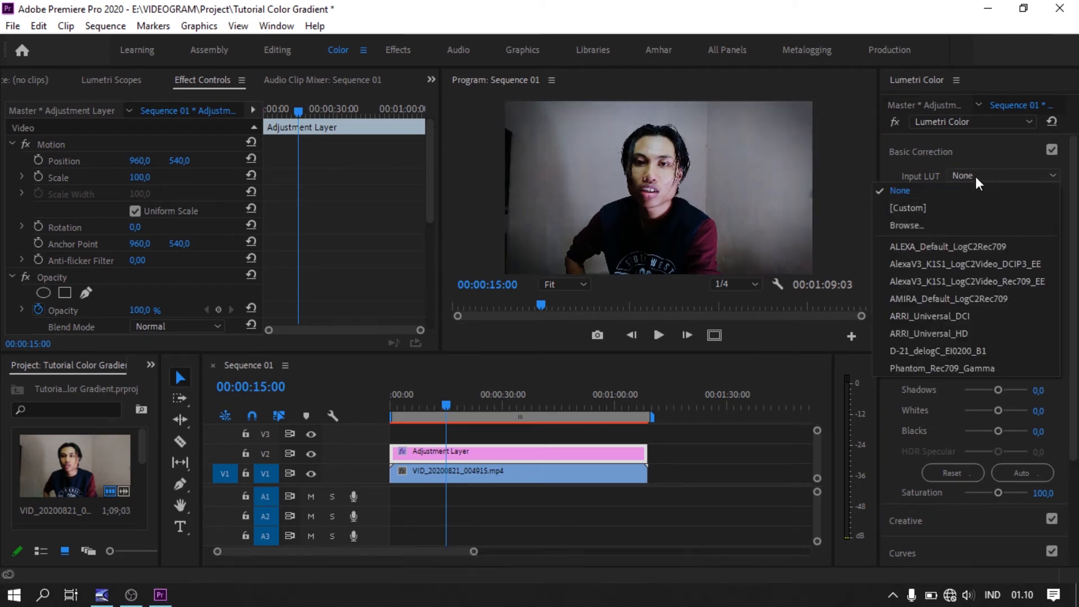
{"action": "left_click", "coordinate": [981, 302]}
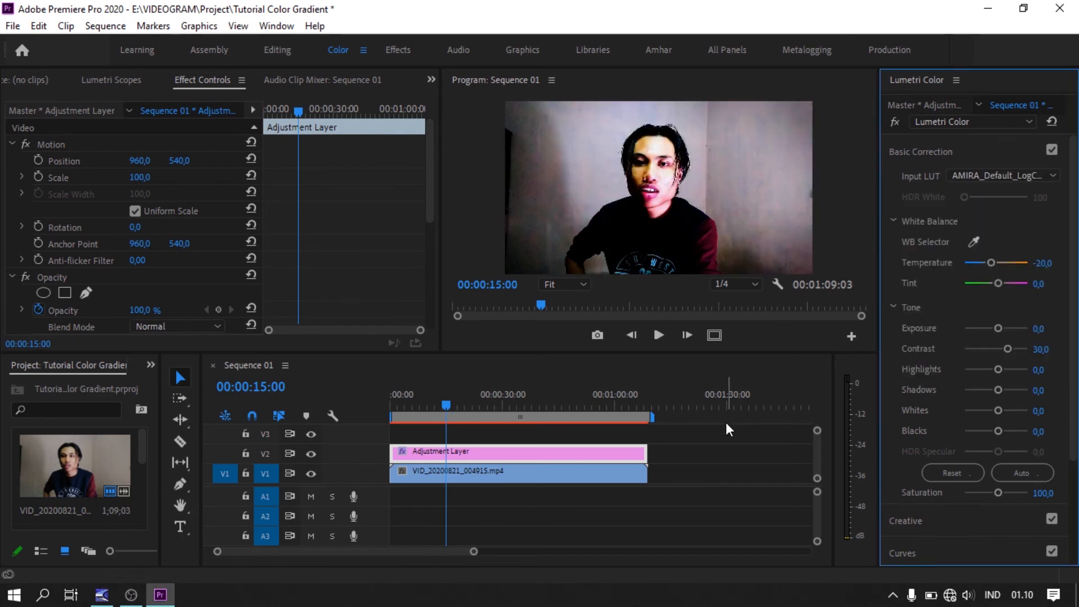
{"action": "mouse_move", "coordinate": [456, 402]}
{"action": "left_mouse_down"}
{"action": "mouse_move", "coordinate": [467, 399]}
{"action": "mouse_move", "coordinate": [437, 402]}
{"action": "left_mouse_up"}
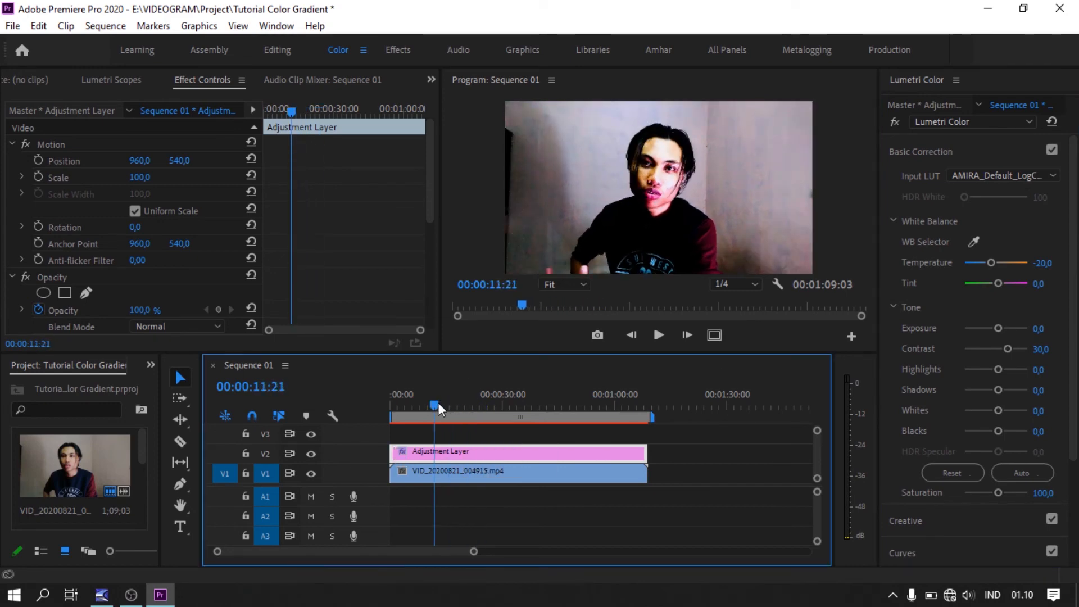
Step: Delete the graded adjustment layer and place a fresh one on V2, trimmed to the length of the video clip
{"action": "key", "text": "Delete"}
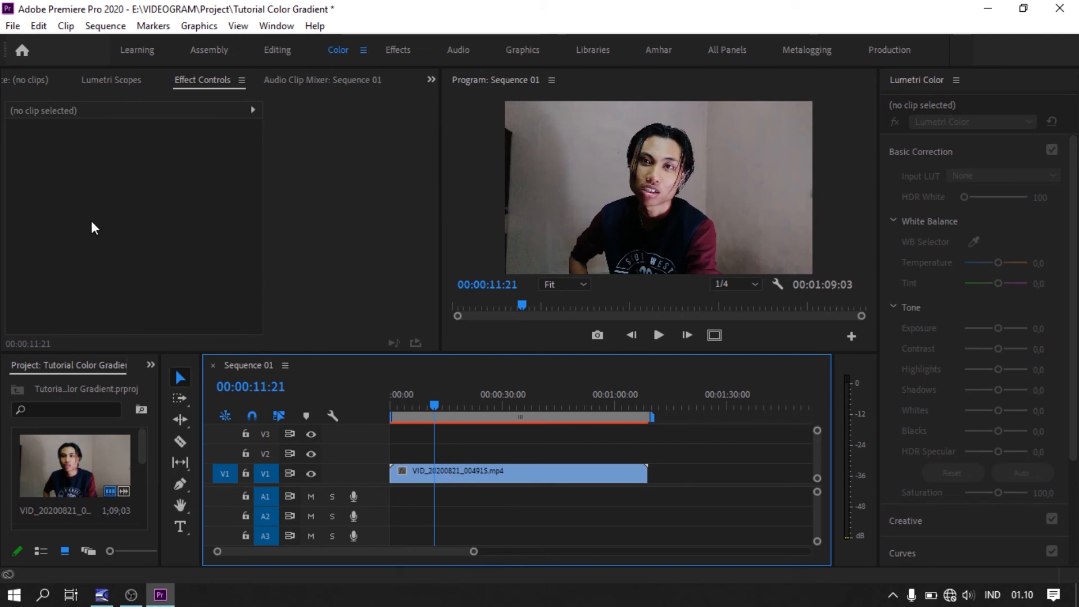
{"action": "left_click", "coordinate": [660, 50]}
{"action": "left_click", "coordinate": [84, 80]}
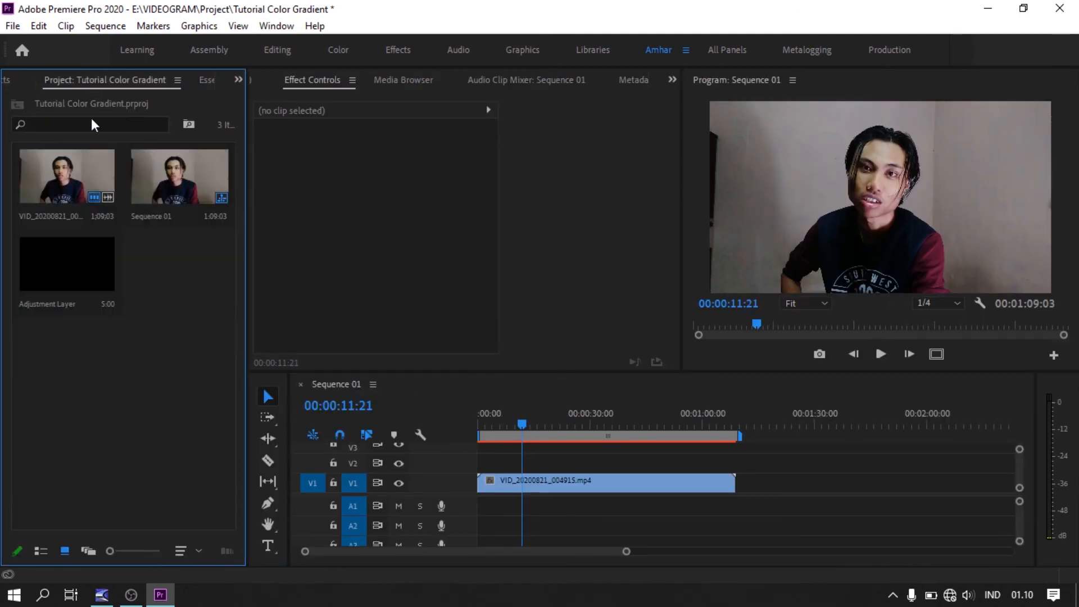
{"action": "left_click_drag", "start_coordinate": [82, 278], "coordinate": [734, 461]}
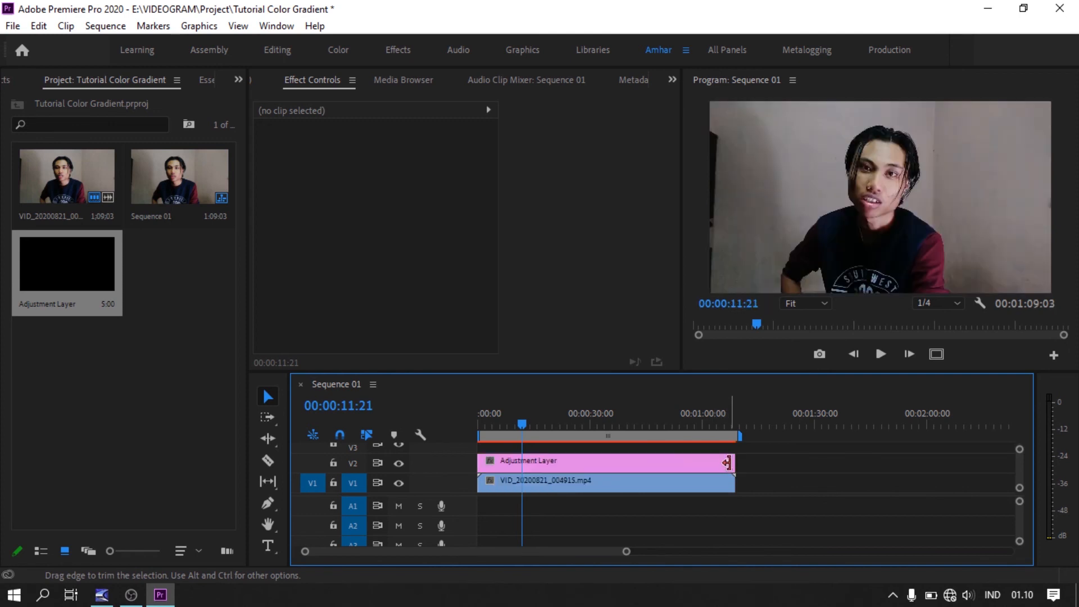
{"action": "left_click", "coordinate": [651, 462]}
Step: Duplicate the video clip twice on V1 so three copies of VID_20200821_004915.mp4 sit end to end
{"action": "left_click_drag", "start_coordinate": [586, 484], "coordinate": [820, 492]}
{"action": "key", "text": "minus"}
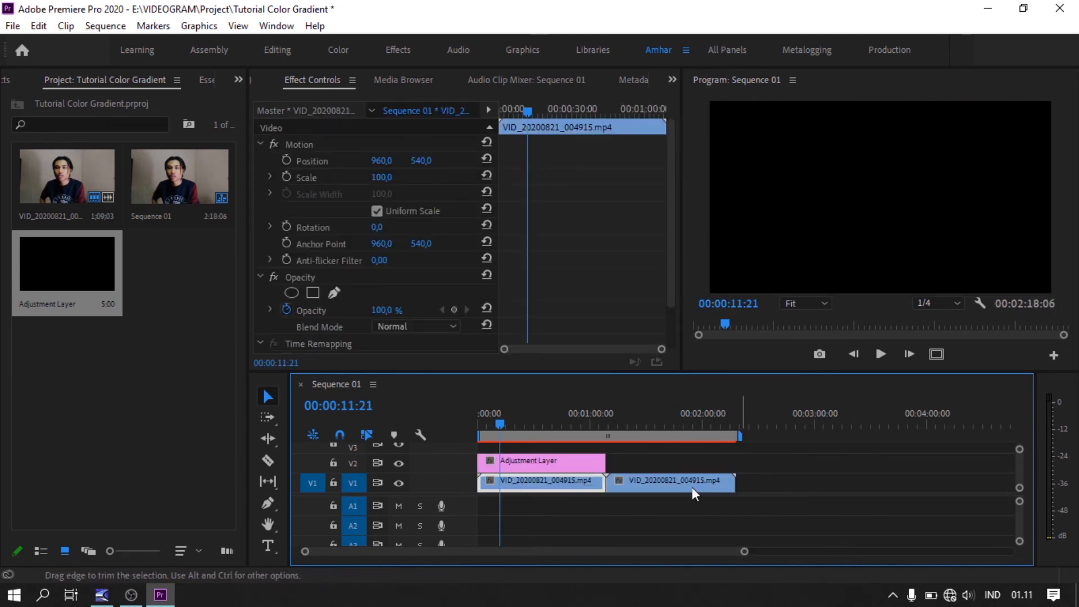
{"action": "left_click_drag", "start_coordinate": [673, 488], "coordinate": [798, 487]}
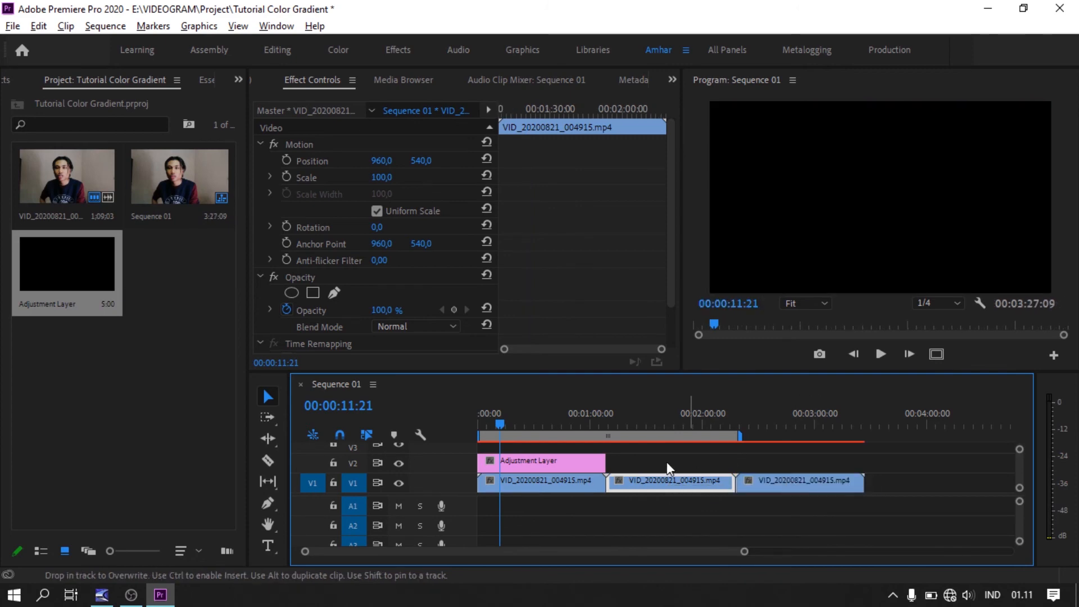
{"action": "left_click", "coordinate": [618, 458]}
Step: Select the adjustment layer and set its Lumetri Input LUT to ALEXA_Default_LogC2Rec709 in the Color workspace
{"action": "left_click", "coordinate": [551, 461]}
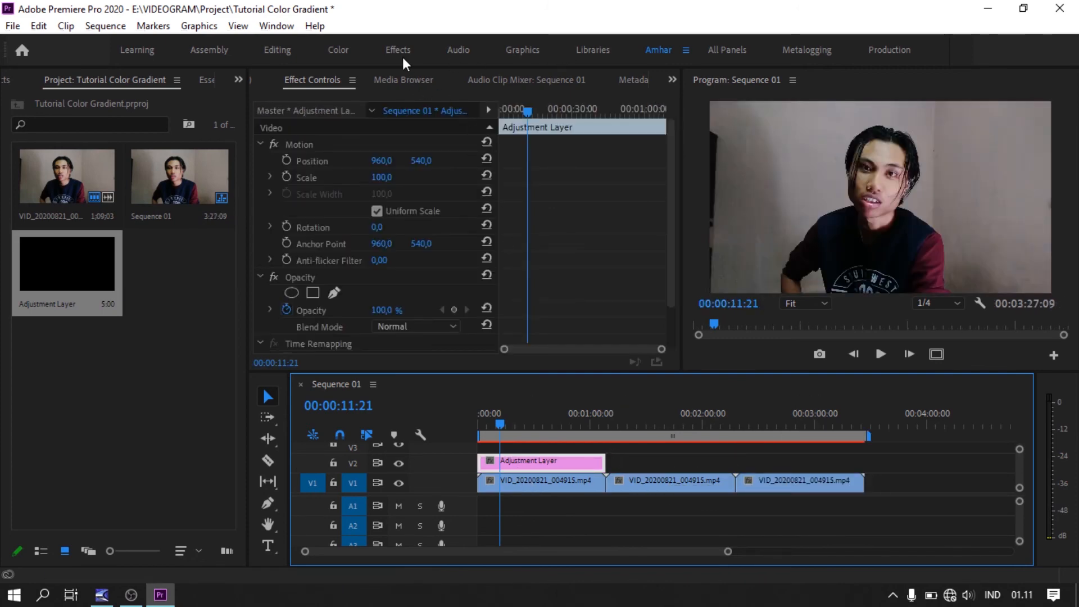
{"action": "left_click", "coordinate": [341, 50]}
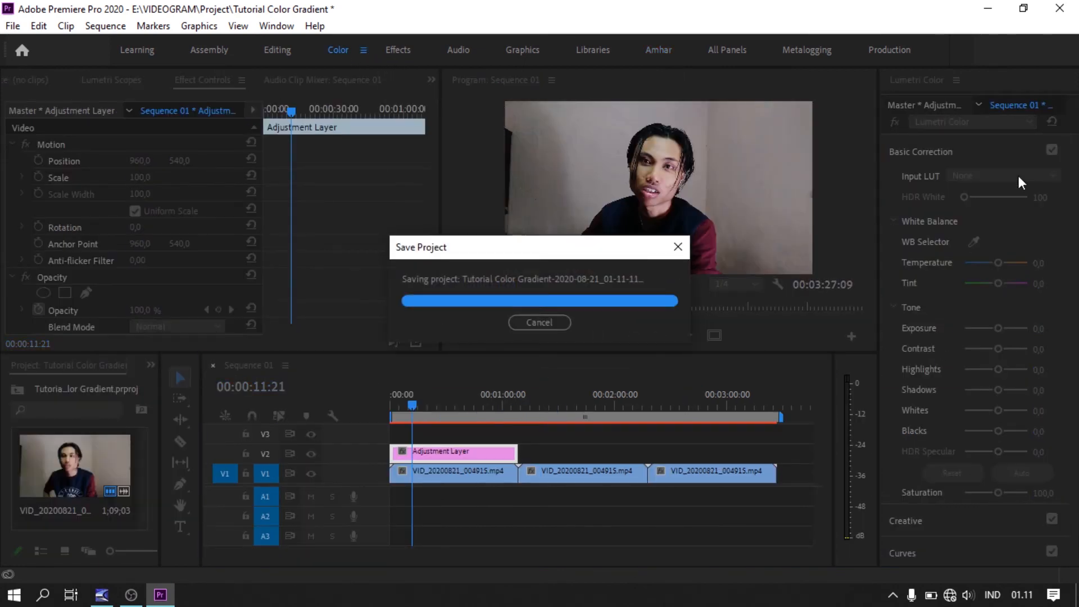
{"action": "left_click", "coordinate": [1017, 174]}
{"action": "left_click", "coordinate": [987, 251]}
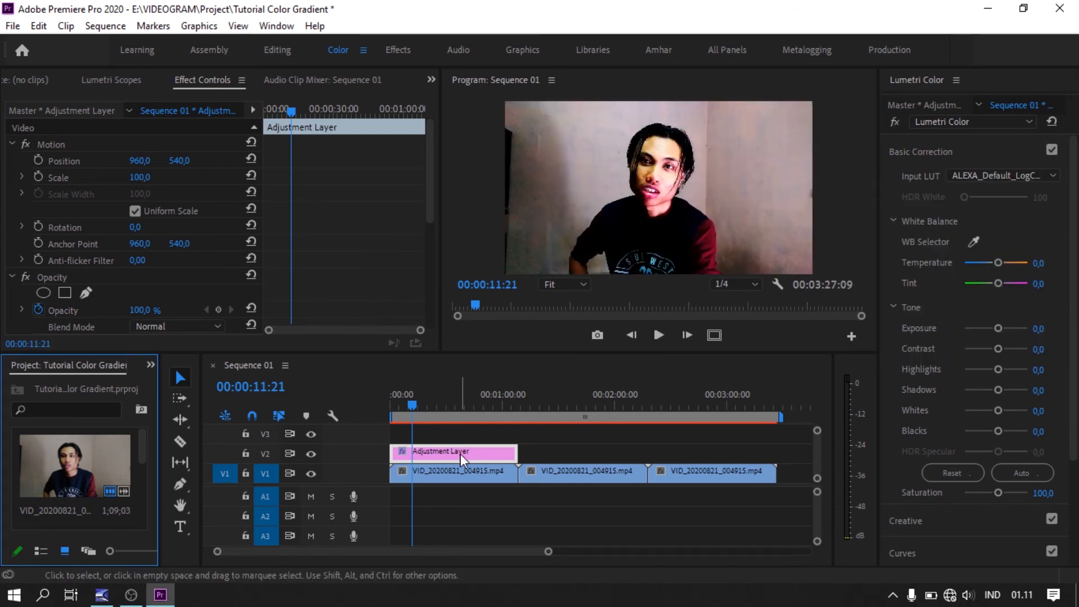
Step: Extend the adjustment layer's end on V2 so it covers all three video clips
{"action": "left_click_drag", "start_coordinate": [415, 402], "coordinate": [476, 405]}
{"action": "left_click_drag", "start_coordinate": [516, 451], "coordinate": [773, 451]}
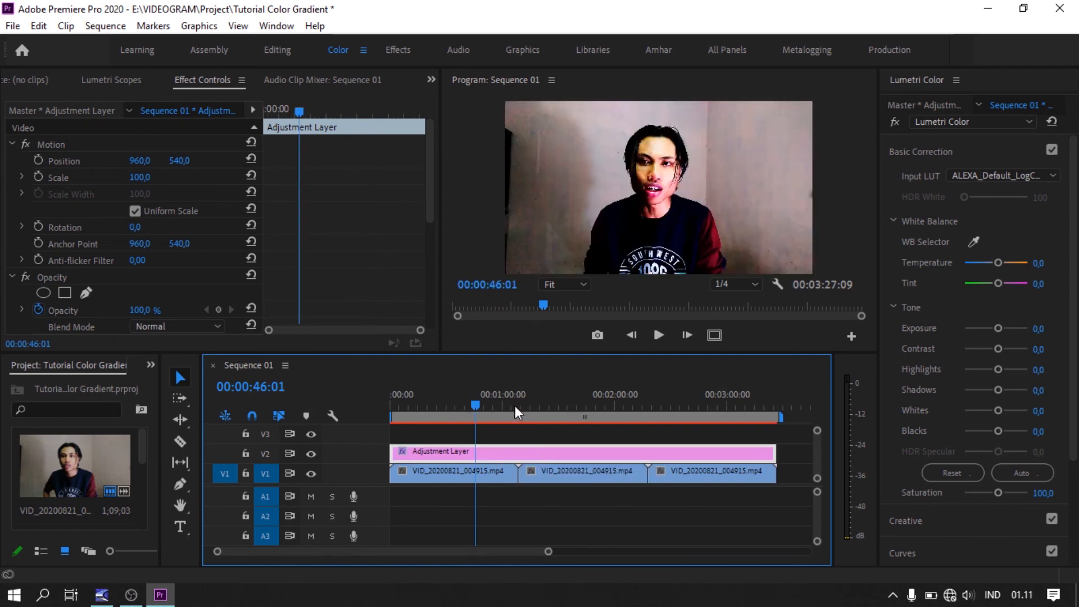
{"action": "mouse_move", "coordinate": [482, 400]}
{"action": "left_mouse_down"}
{"action": "mouse_move", "coordinate": [666, 416]}
{"action": "mouse_move", "coordinate": [538, 420]}
{"action": "mouse_move", "coordinate": [470, 403]}
{"action": "left_mouse_up"}
Step: Split the adjustment layer at both cuts between the video clips to form three segments
{"action": "left_click", "coordinate": [560, 473]}
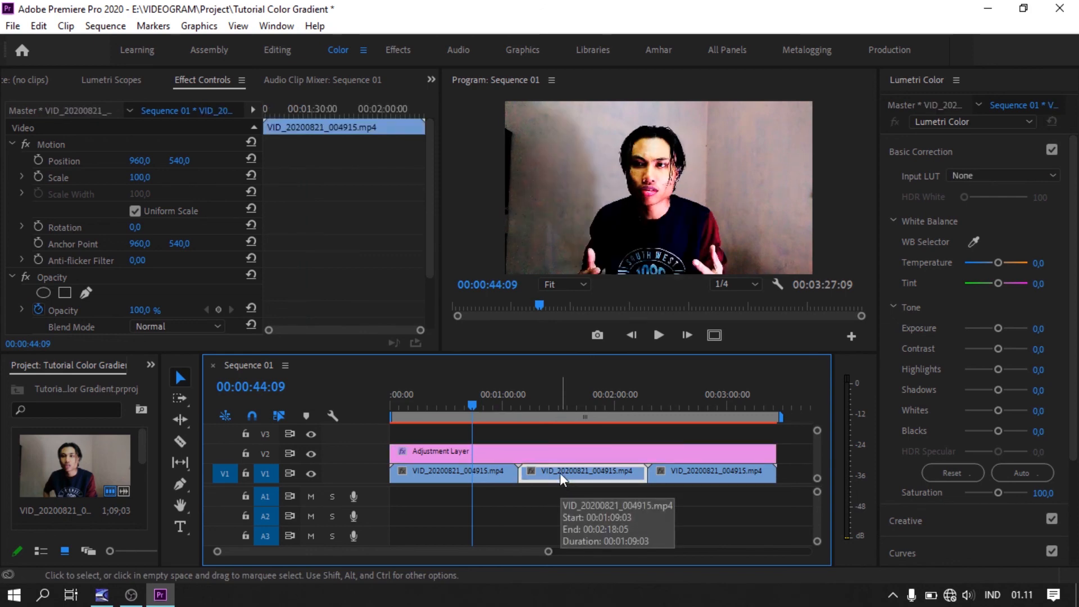
{"action": "left_click", "coordinate": [702, 477]}
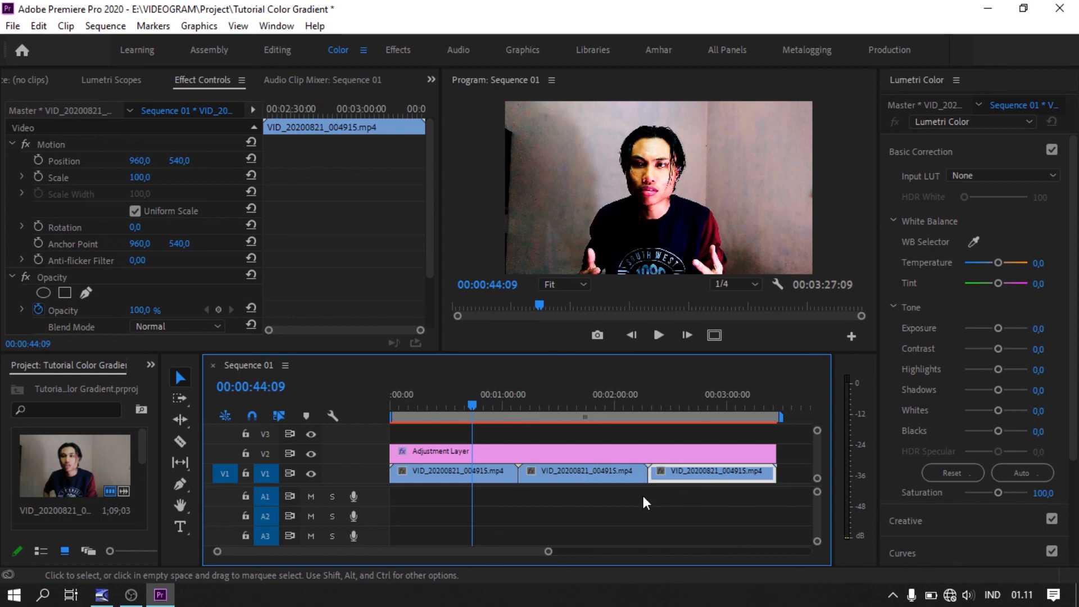
{"action": "key", "text": "c"}
{"action": "left_click", "coordinate": [520, 451]}
{"action": "left_click", "coordinate": [647, 451]}
{"action": "key", "text": "v"}
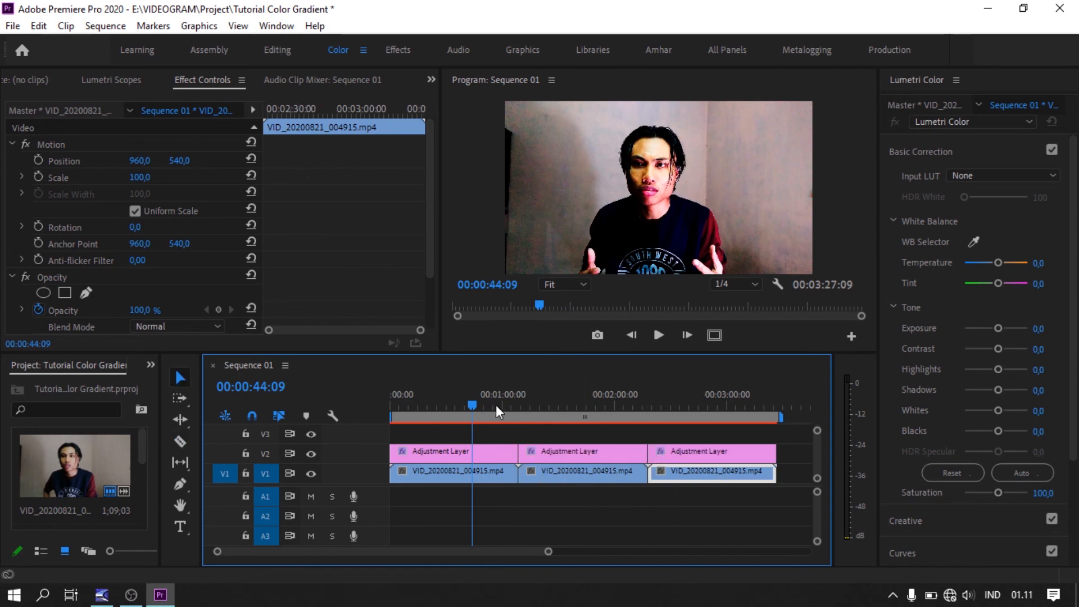
Step: Set the Input LUT of the middle adjustment layer segment to ARRI_Universal_DCI
{"action": "left_click_drag", "start_coordinate": [470, 405], "coordinate": [564, 407]}
{"action": "left_click", "coordinate": [581, 450]}
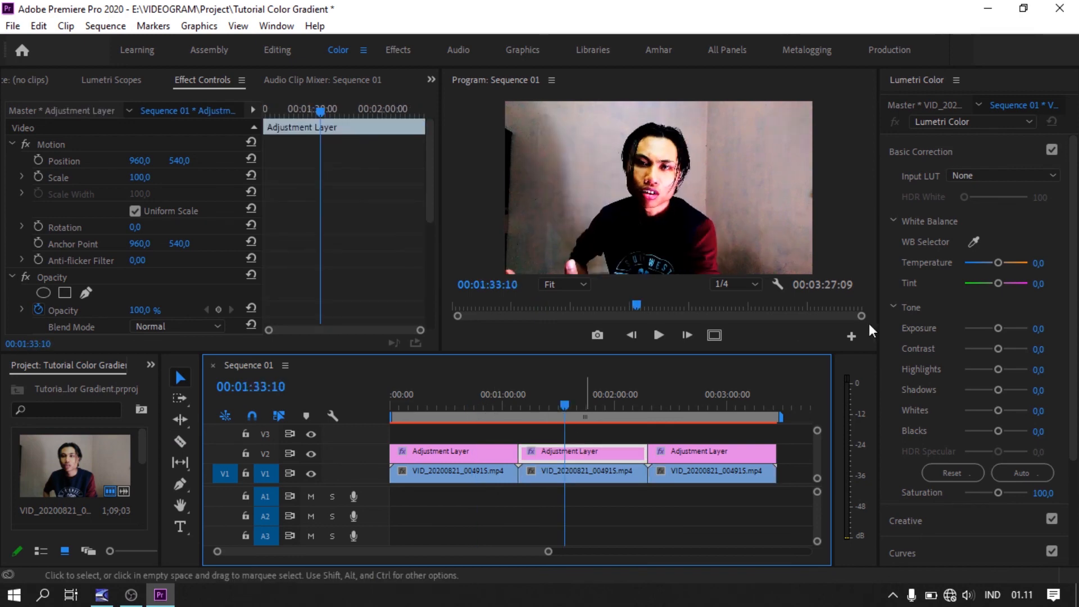
{"action": "left_click", "coordinate": [1019, 177]}
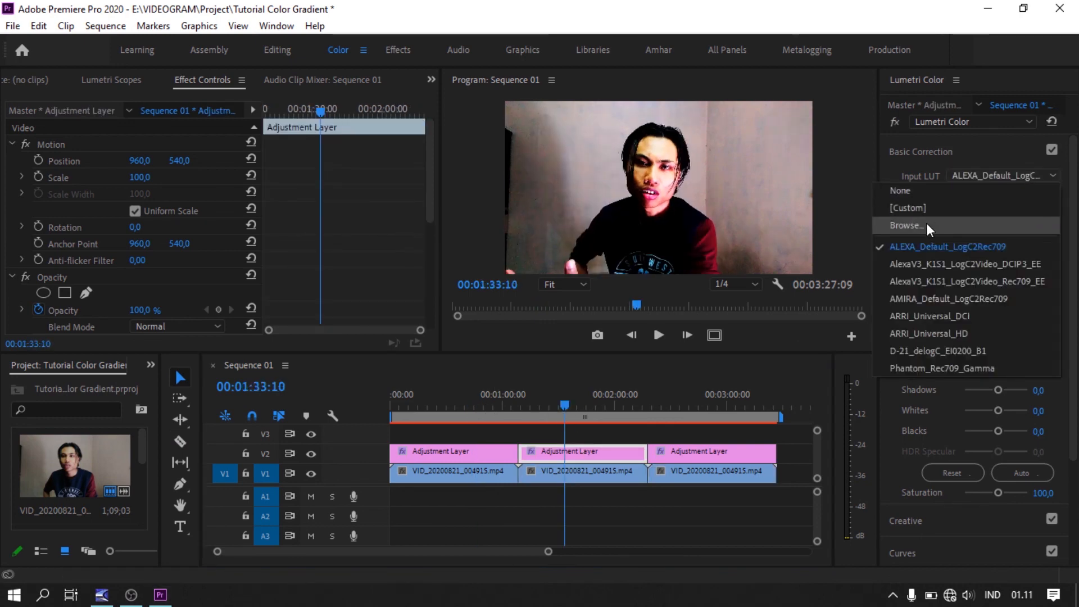
{"action": "left_click", "coordinate": [929, 314]}
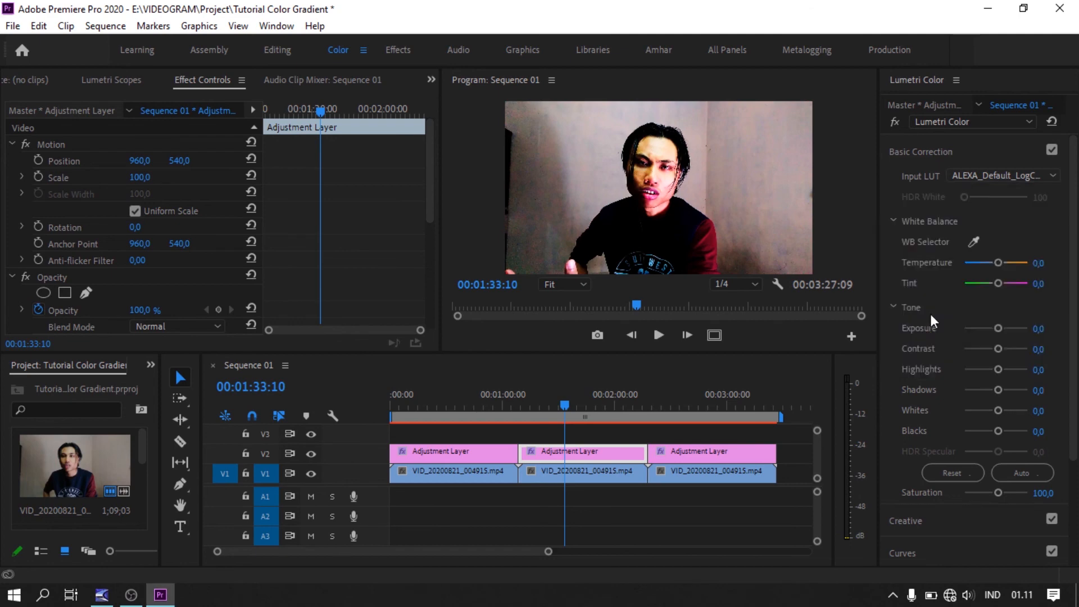
Step: Set the Input LUT of the third adjustment layer segment to D-21_delogC_EI0200_B1
{"action": "left_click", "coordinate": [682, 398]}
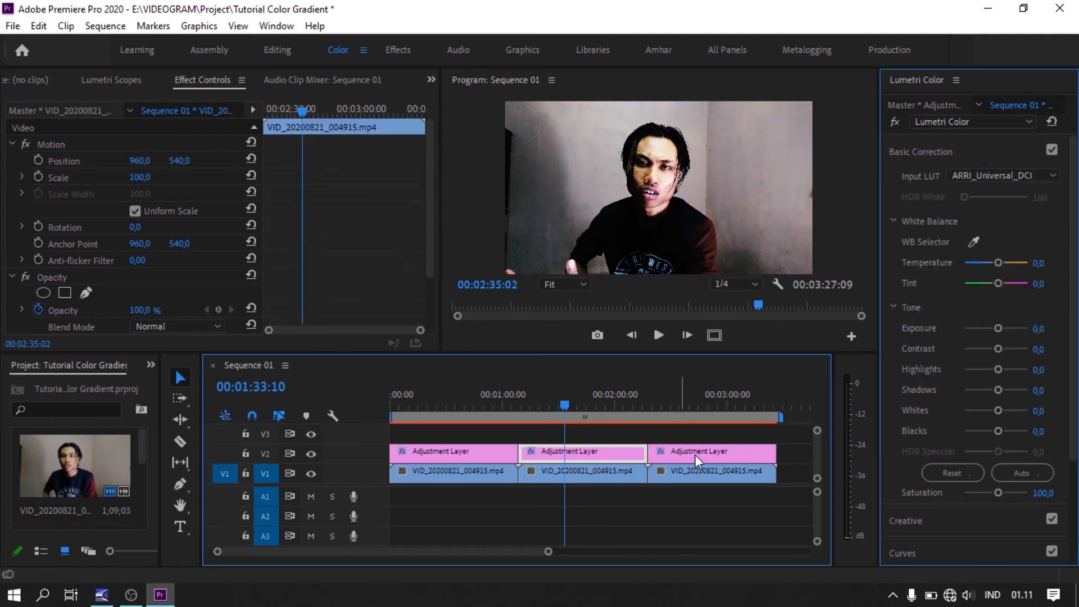
{"action": "left_click", "coordinate": [695, 454]}
{"action": "left_click", "coordinate": [1013, 177]}
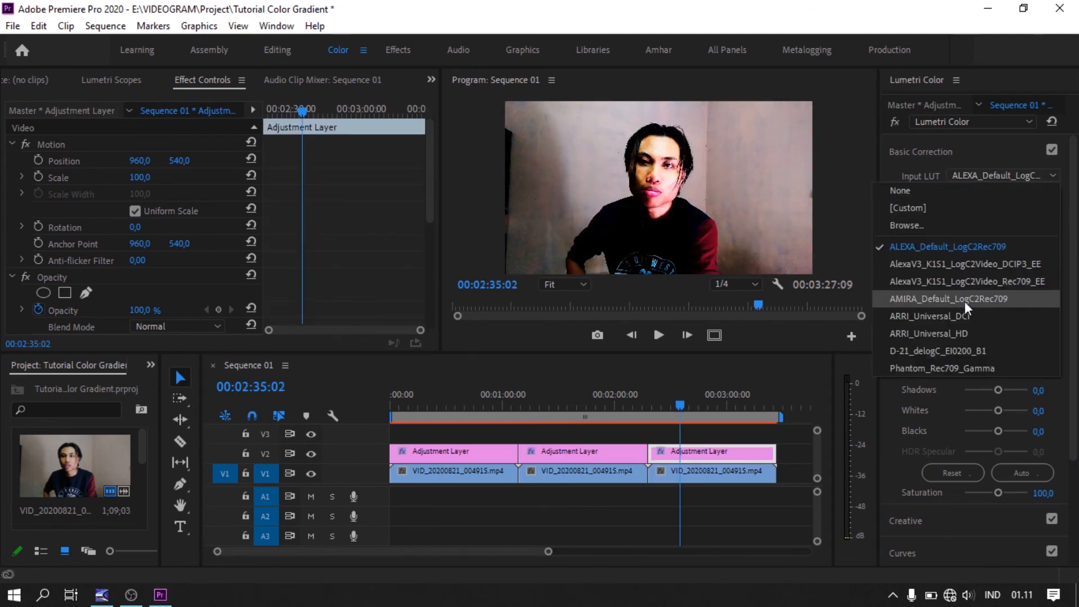
{"action": "key", "text": "Escape"}
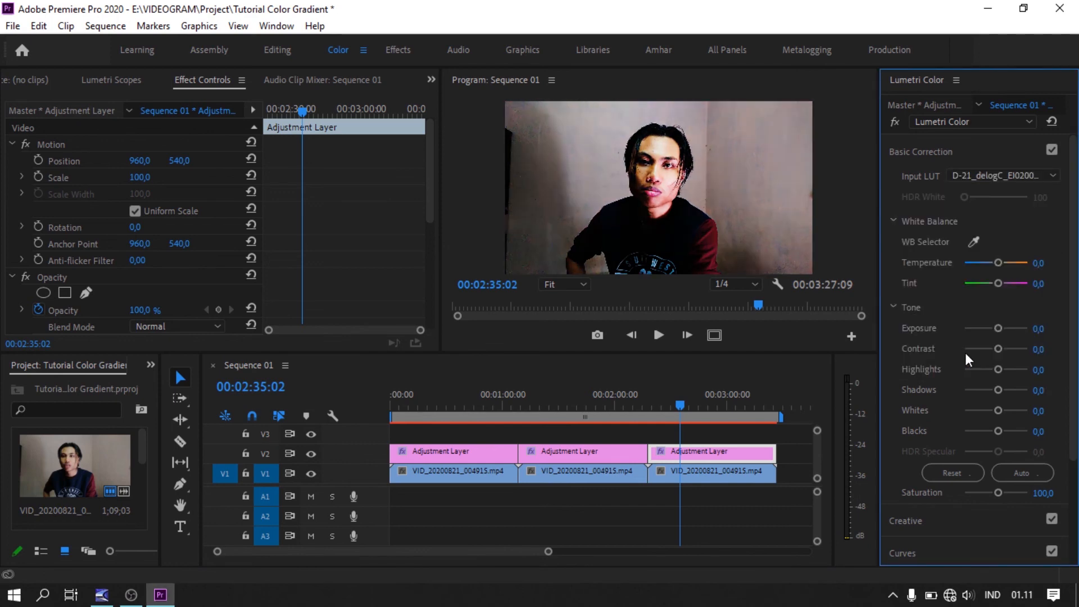
Step: Scrub through the sequence to compare the grades and select all three adjustment layer segments on V2
{"action": "left_click_drag", "start_coordinate": [680, 402], "coordinate": [627, 402]}
{"action": "left_click", "coordinate": [497, 405]}
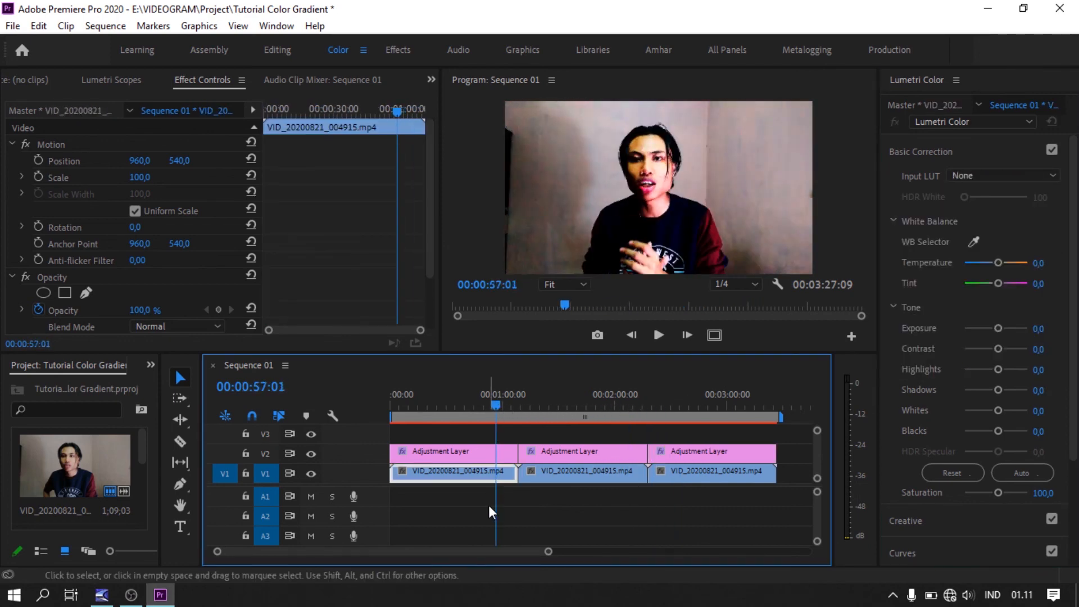
{"action": "left_click_drag", "start_coordinate": [470, 494], "coordinate": [683, 471]}
{"action": "left_click_drag", "start_coordinate": [508, 406], "coordinate": [479, 404]}
{"action": "left_click", "coordinate": [526, 430]}
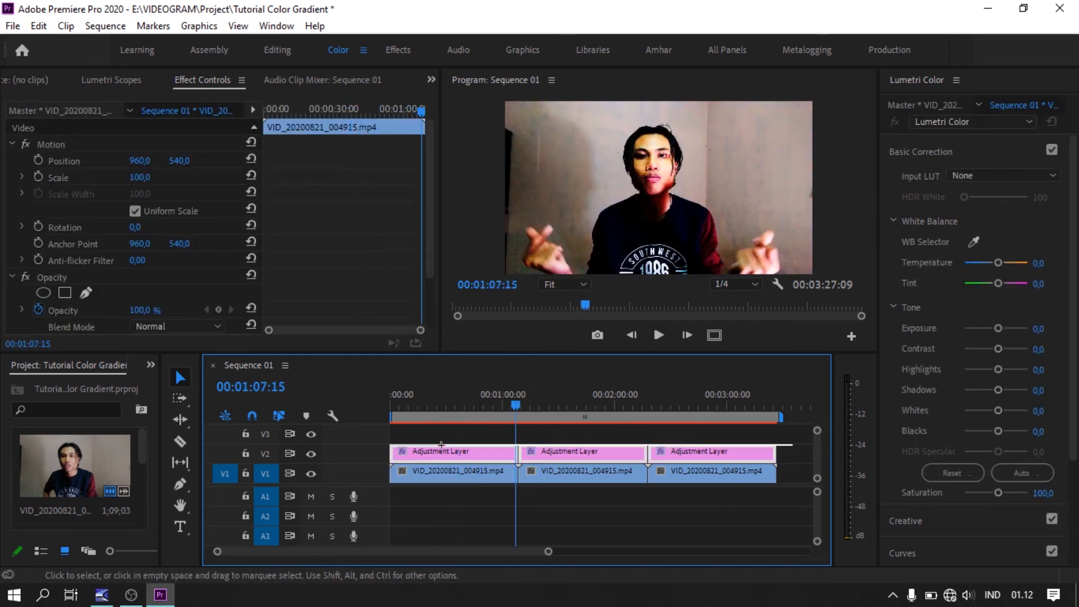
{"action": "left_click", "coordinate": [425, 450], "text": "shift"}
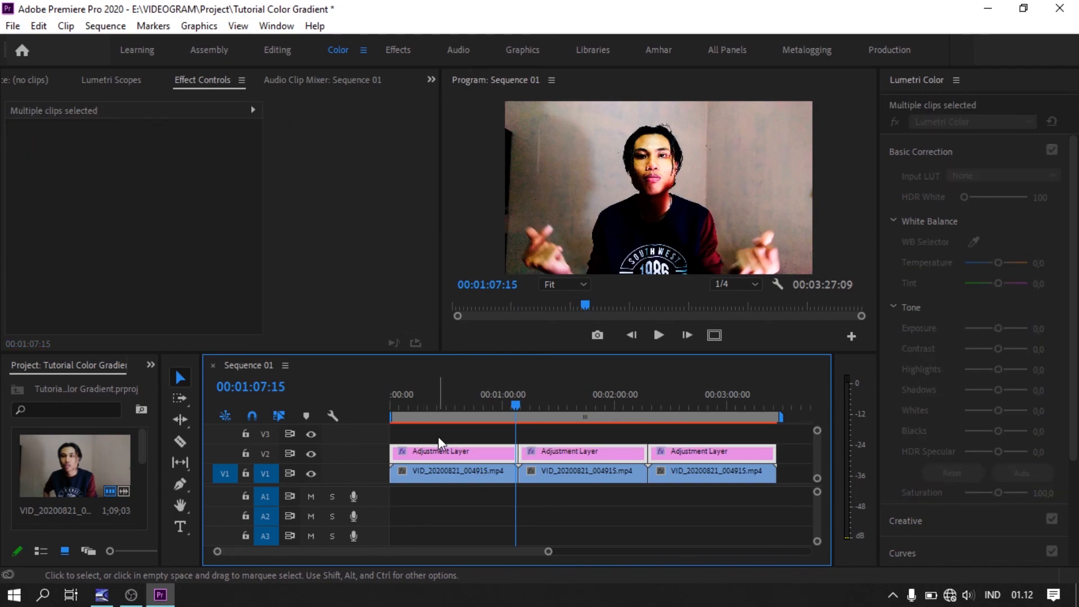